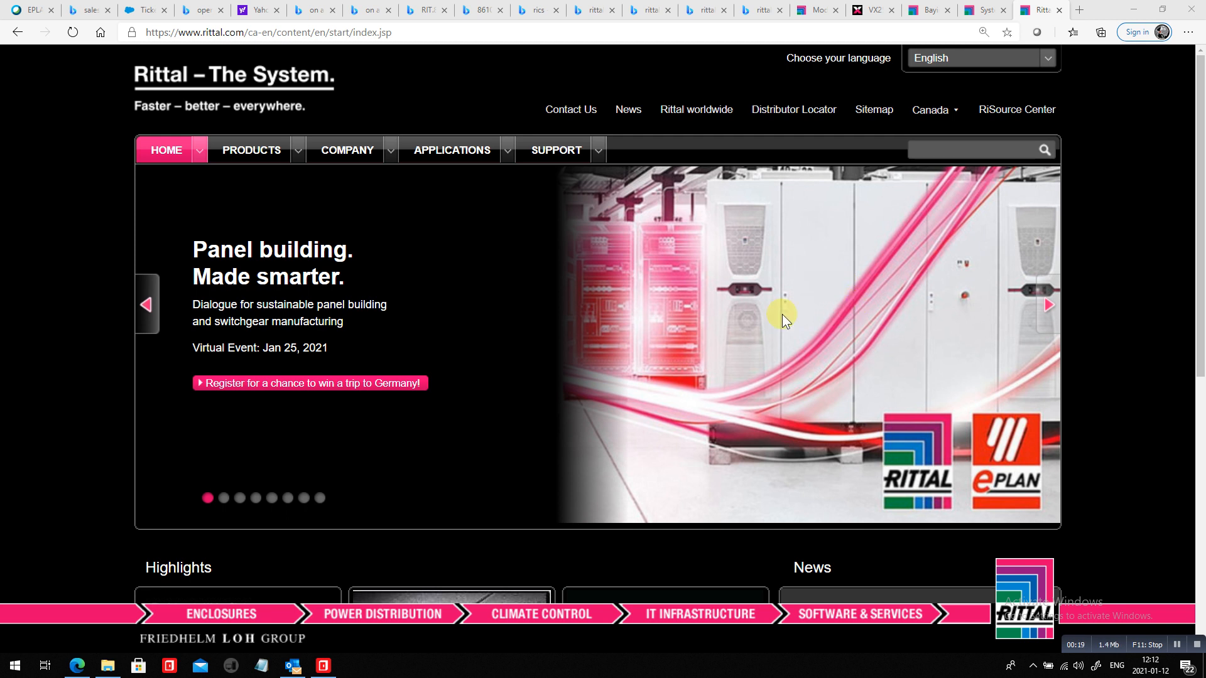
- Switch to EPLAN Pro Panel and place one RIT.8686500 baying enclosure in the 8686511 layout space
click(323, 666)
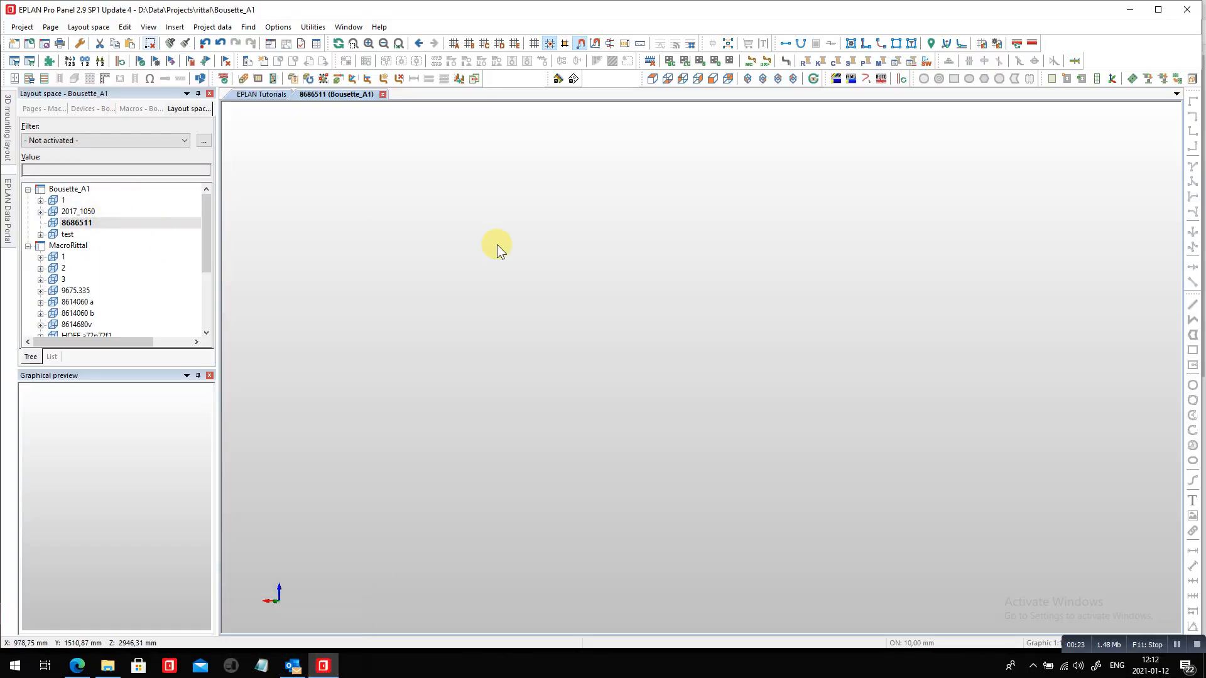
click(176, 27)
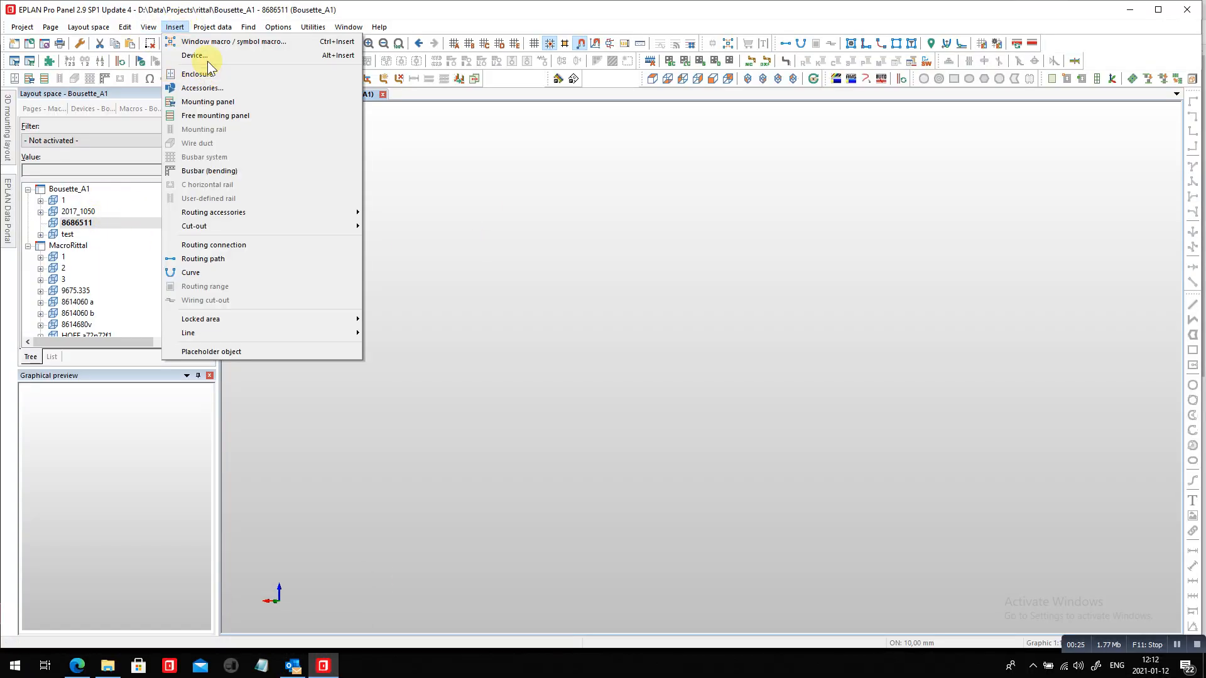
click(195, 74)
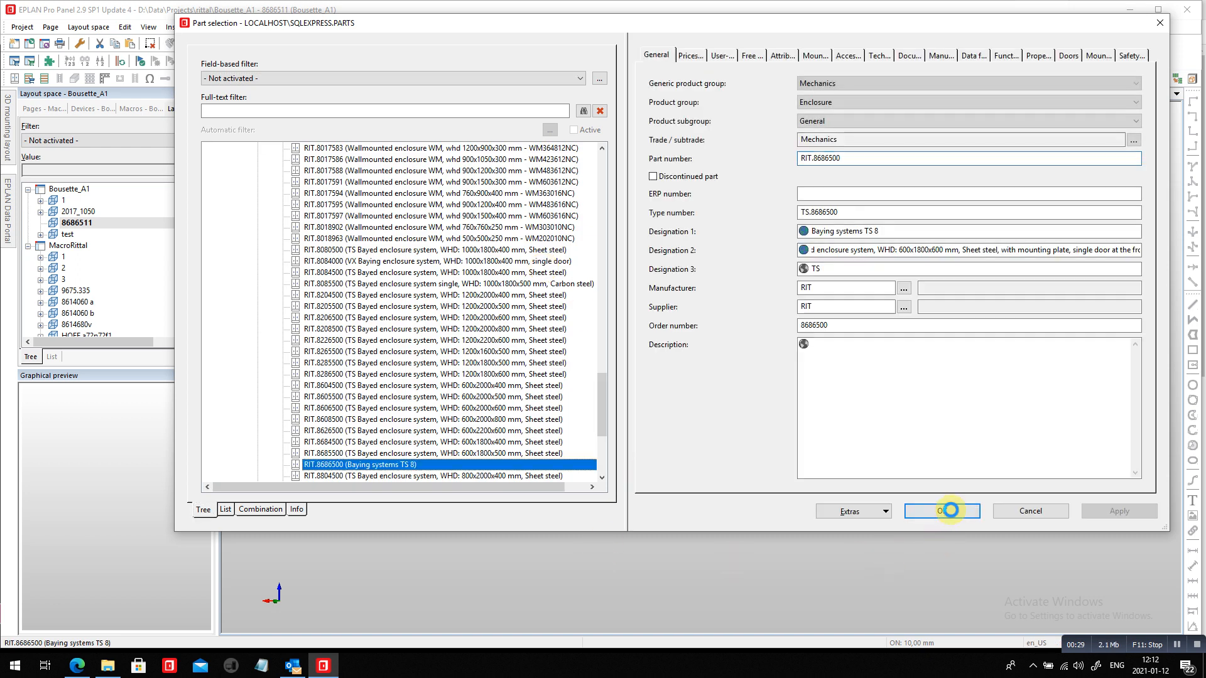
click(944, 510)
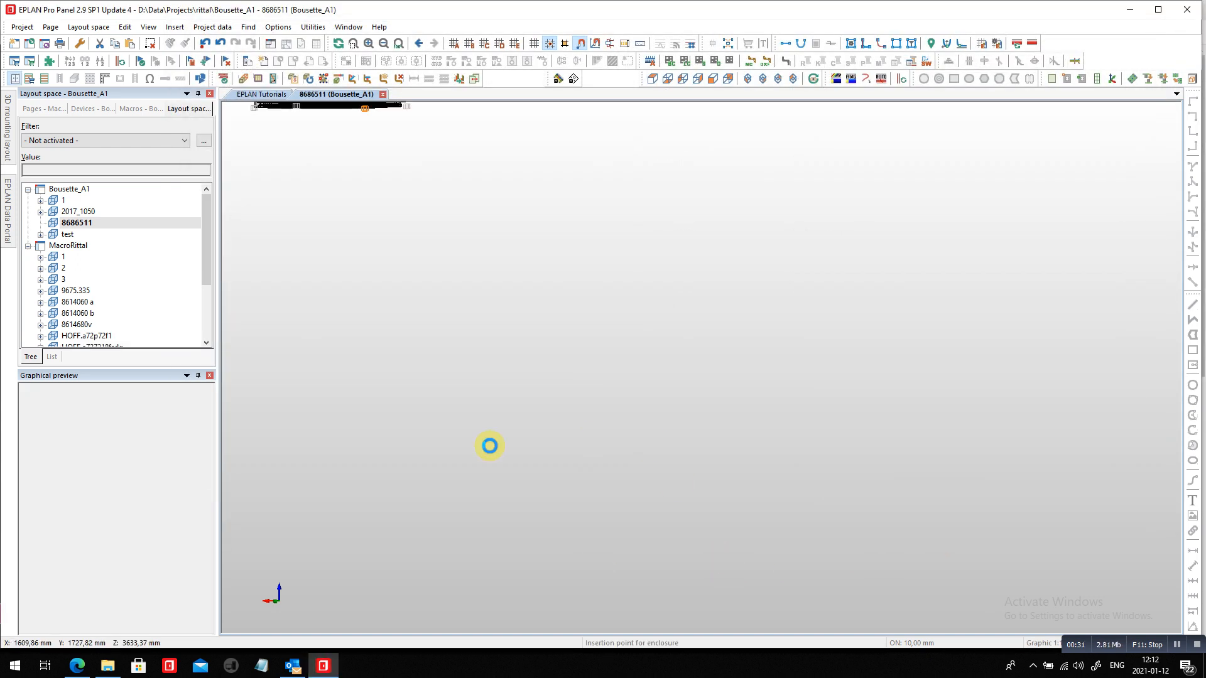
click(522, 510)
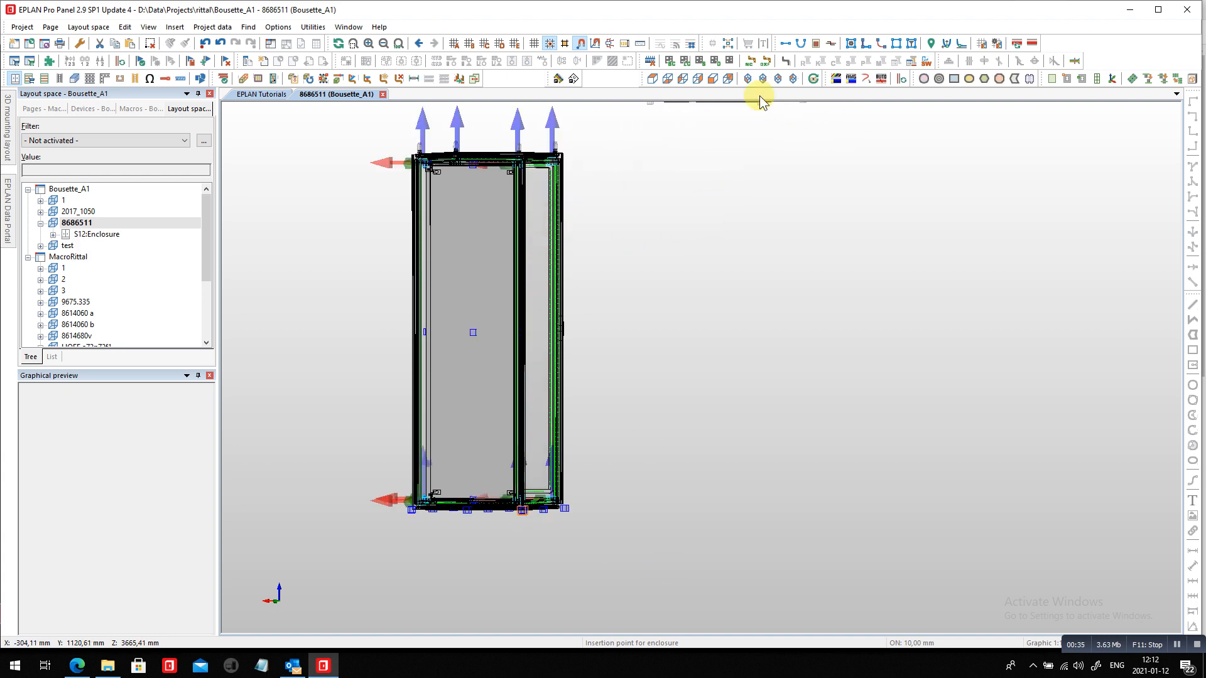
click(747, 78)
scroll(721, 402, down, 3)
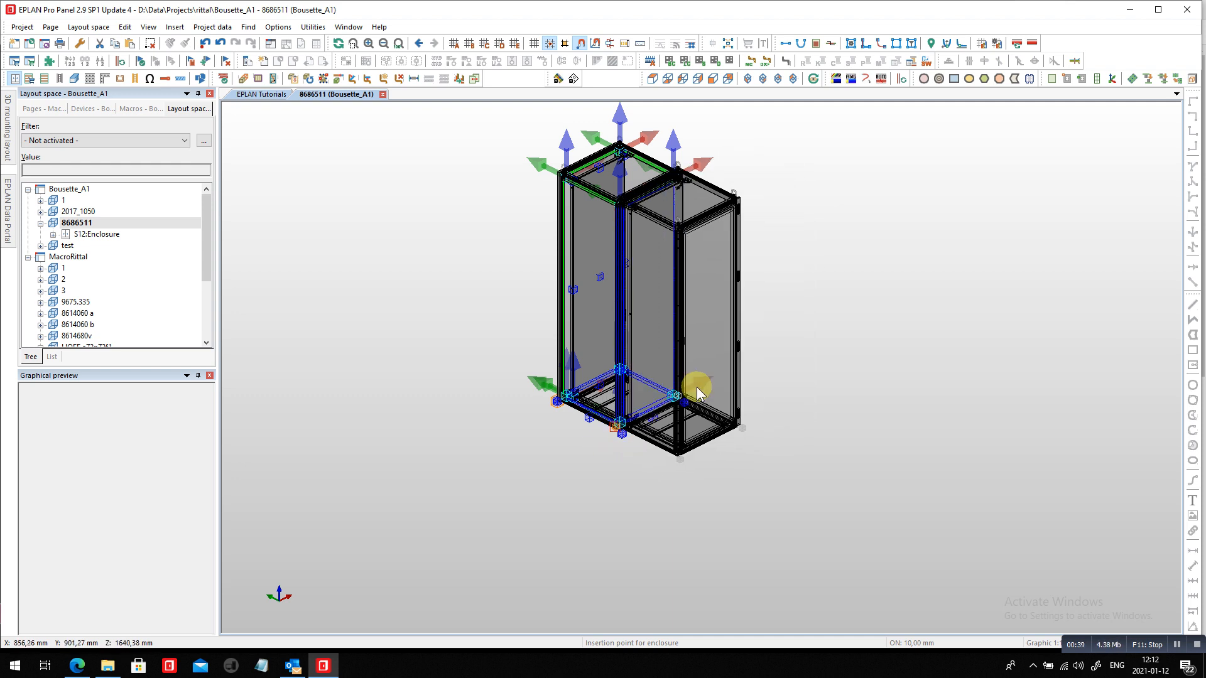
key(Escape)
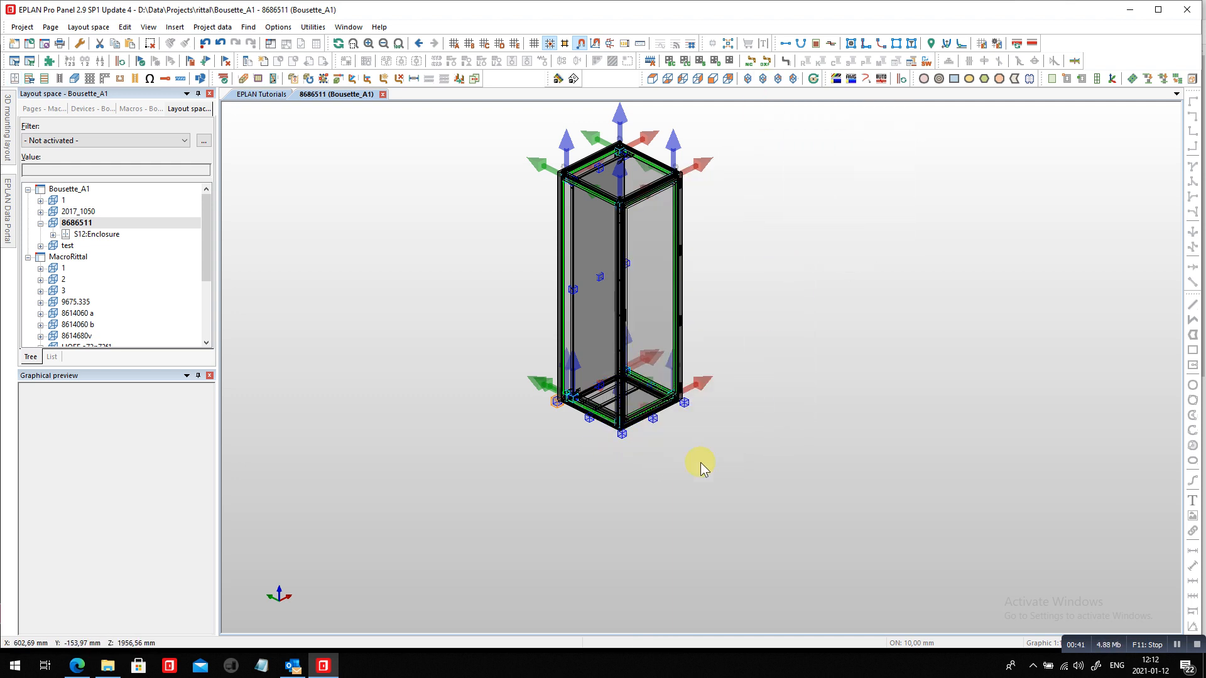
- Delete the rear panel of the RIT.8686500 enclosure
drag(646, 463, 529, 331)
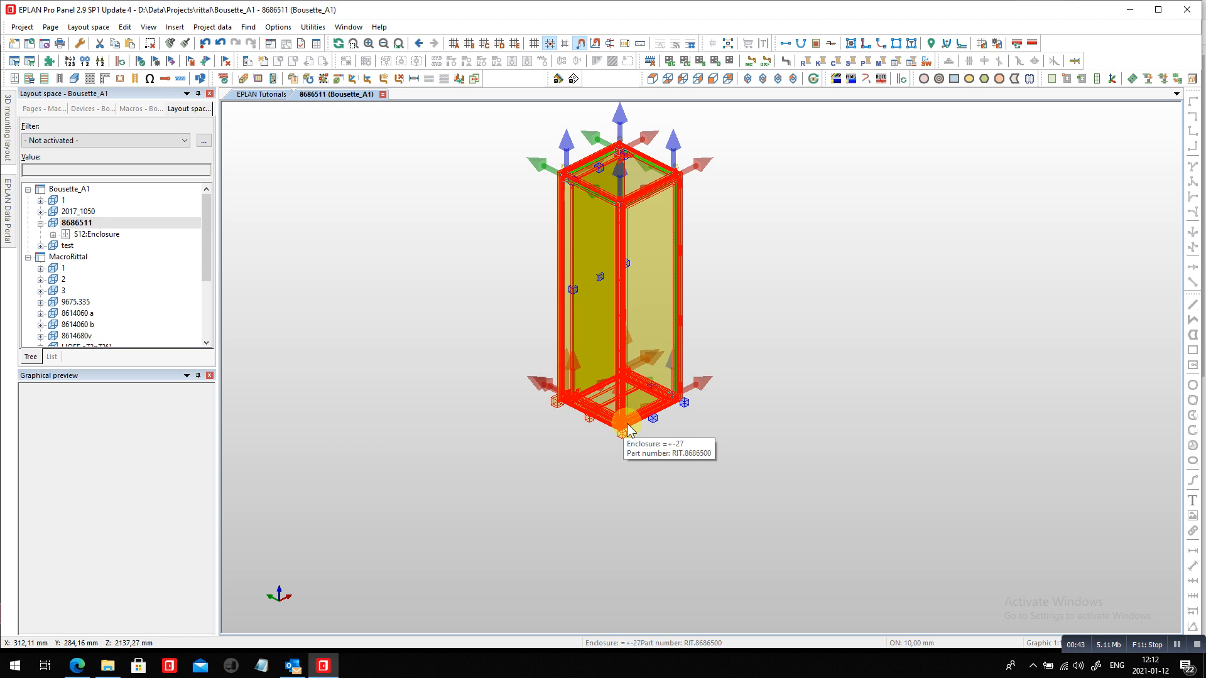
click(729, 491)
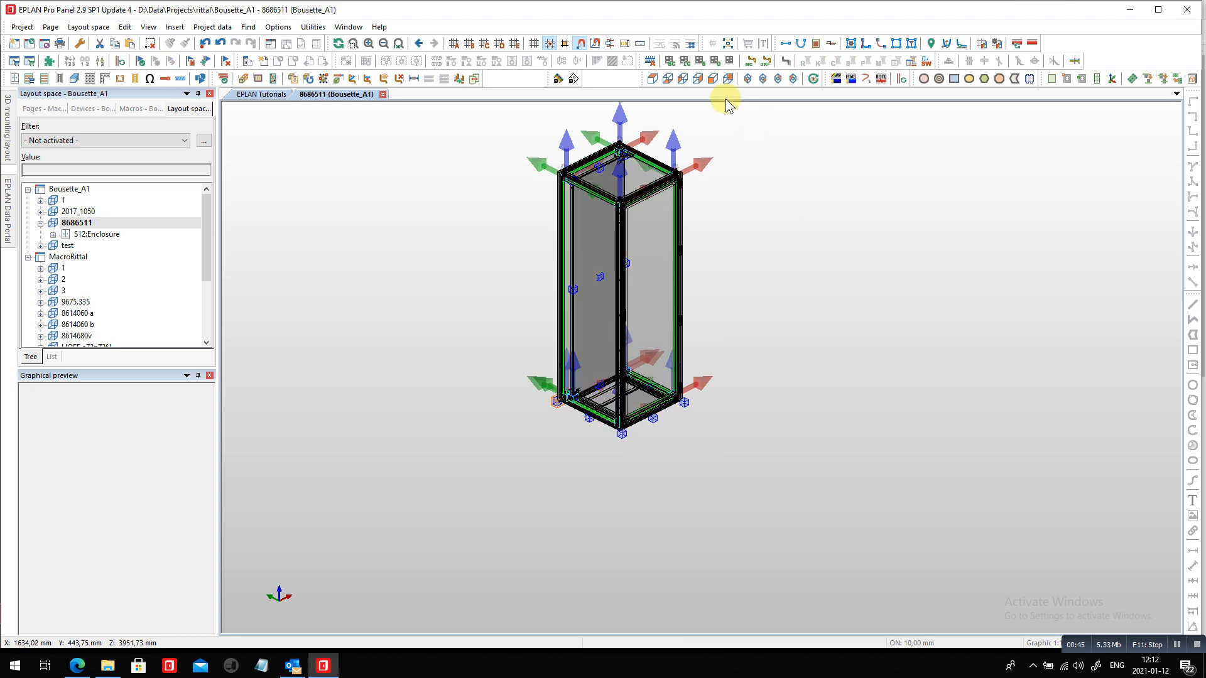
click(715, 78)
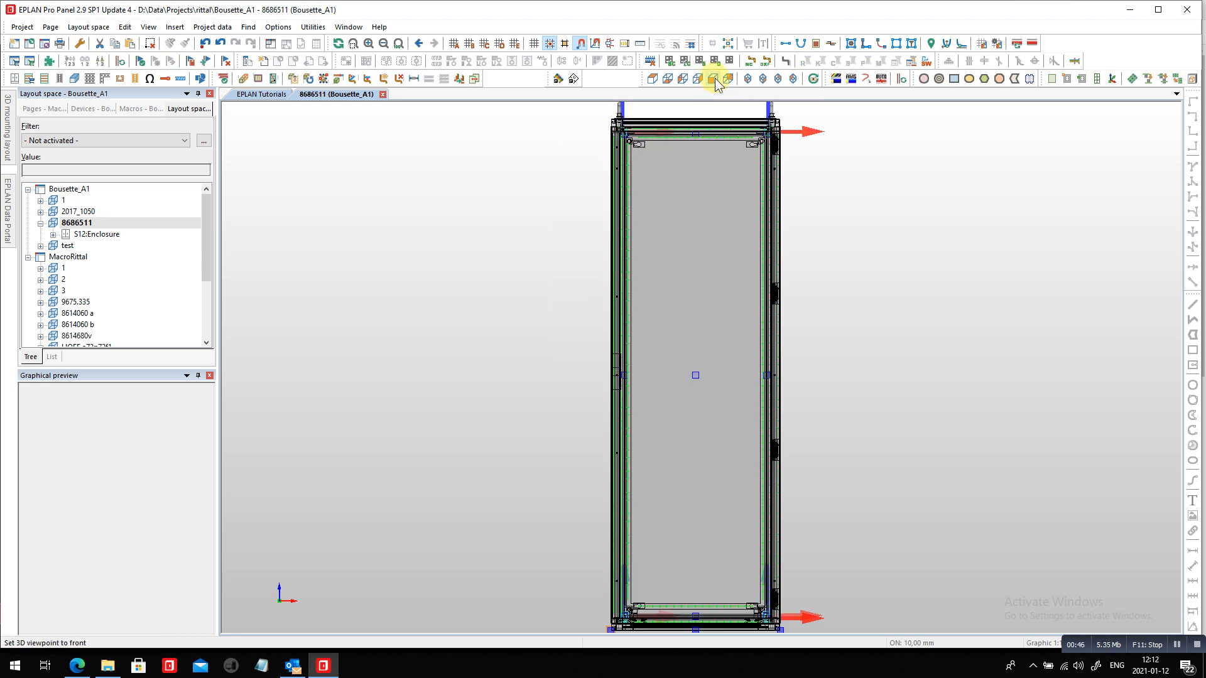
click(751, 80)
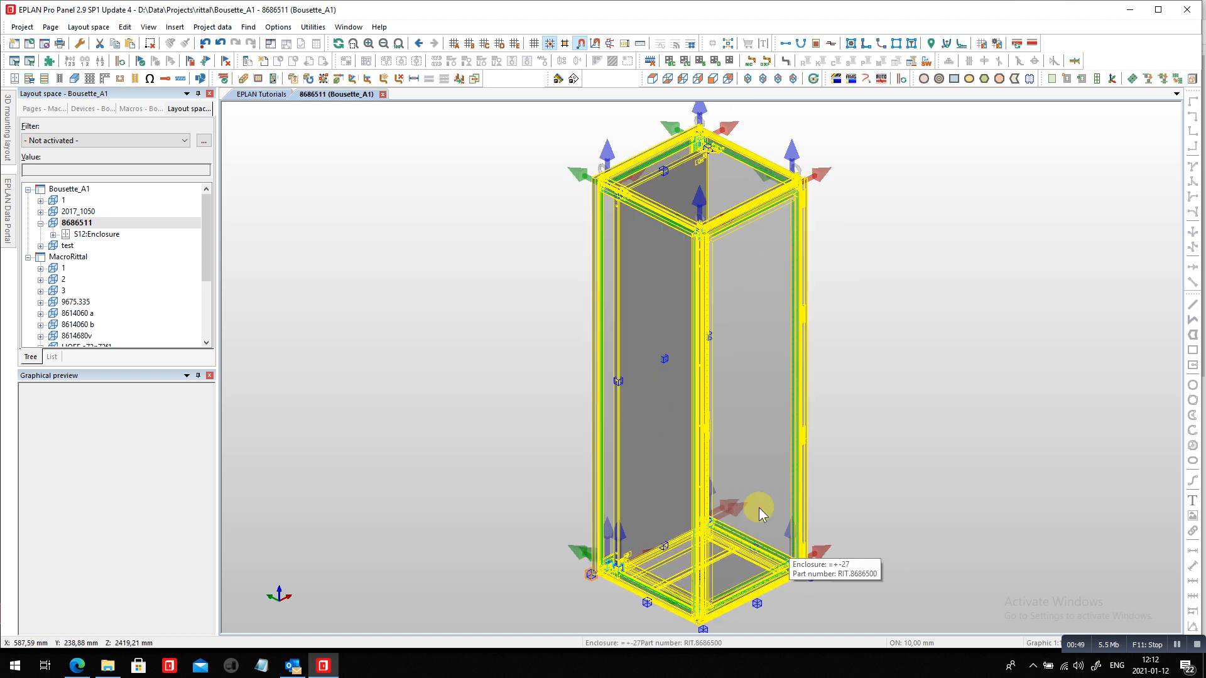
click(742, 476)
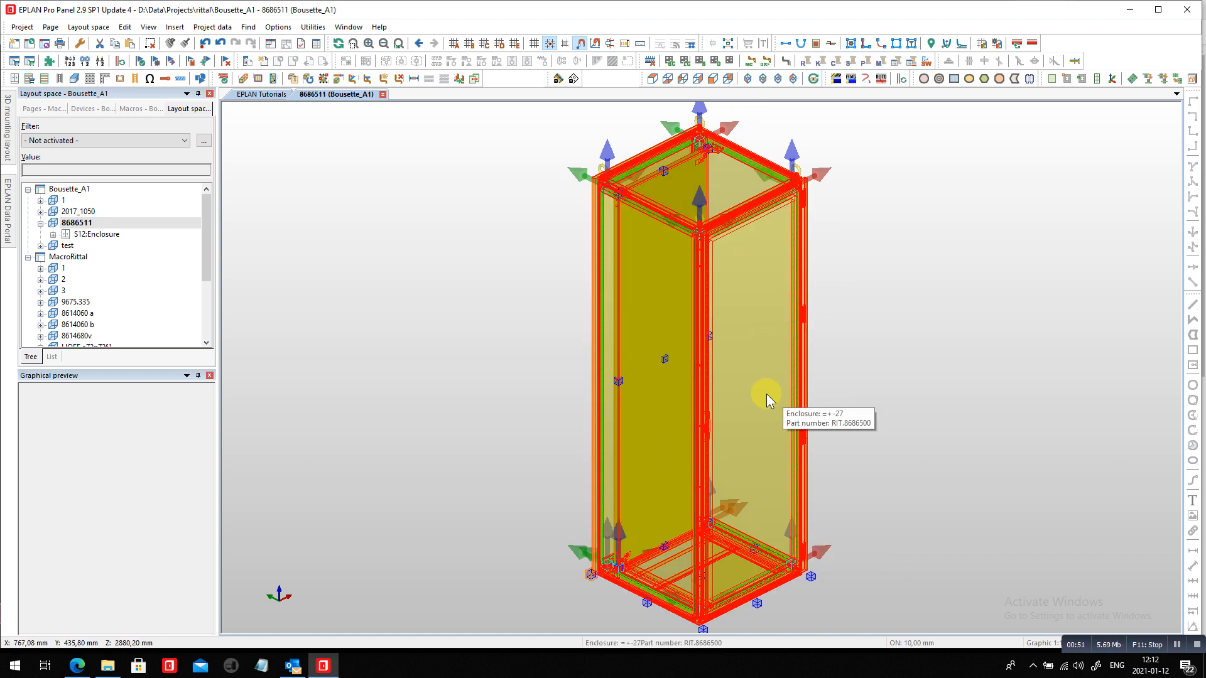
click(814, 78)
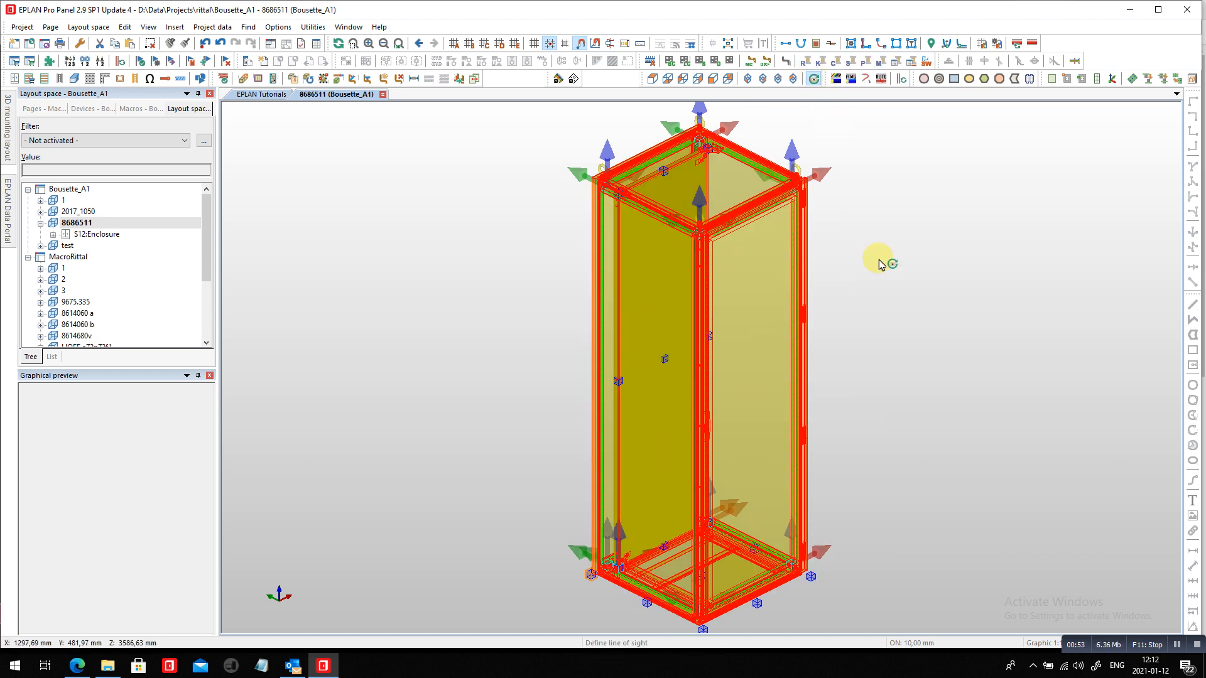
drag(877, 258, 632, 538)
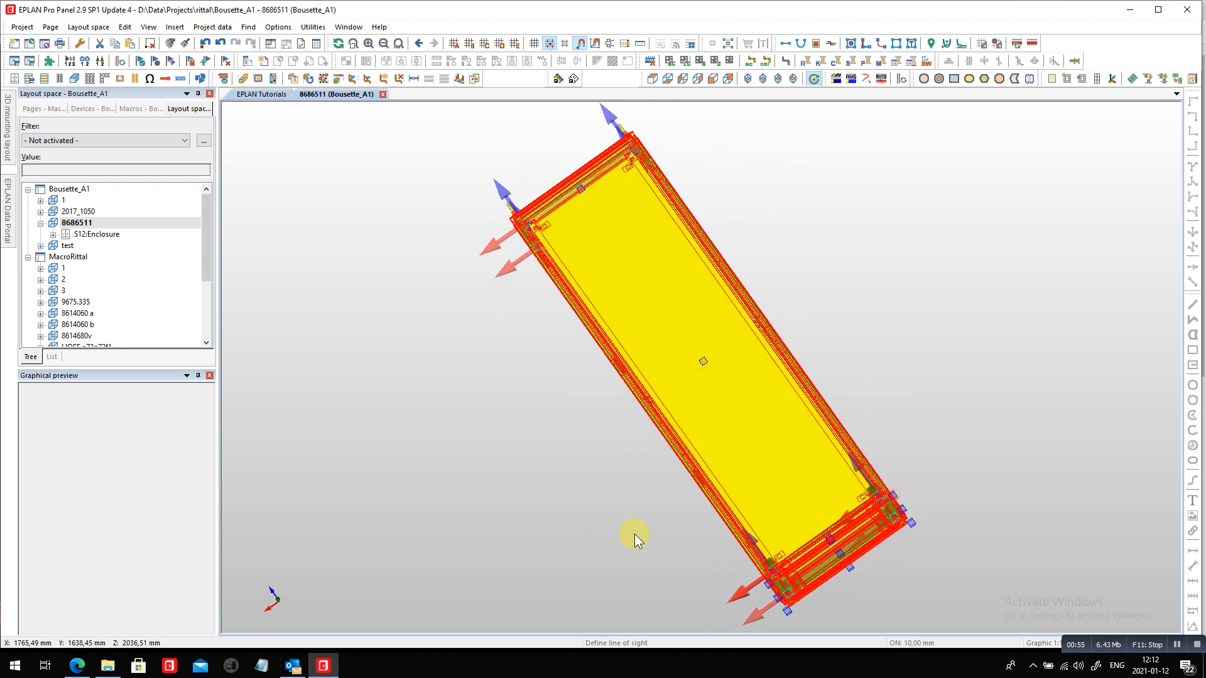
click(813, 79)
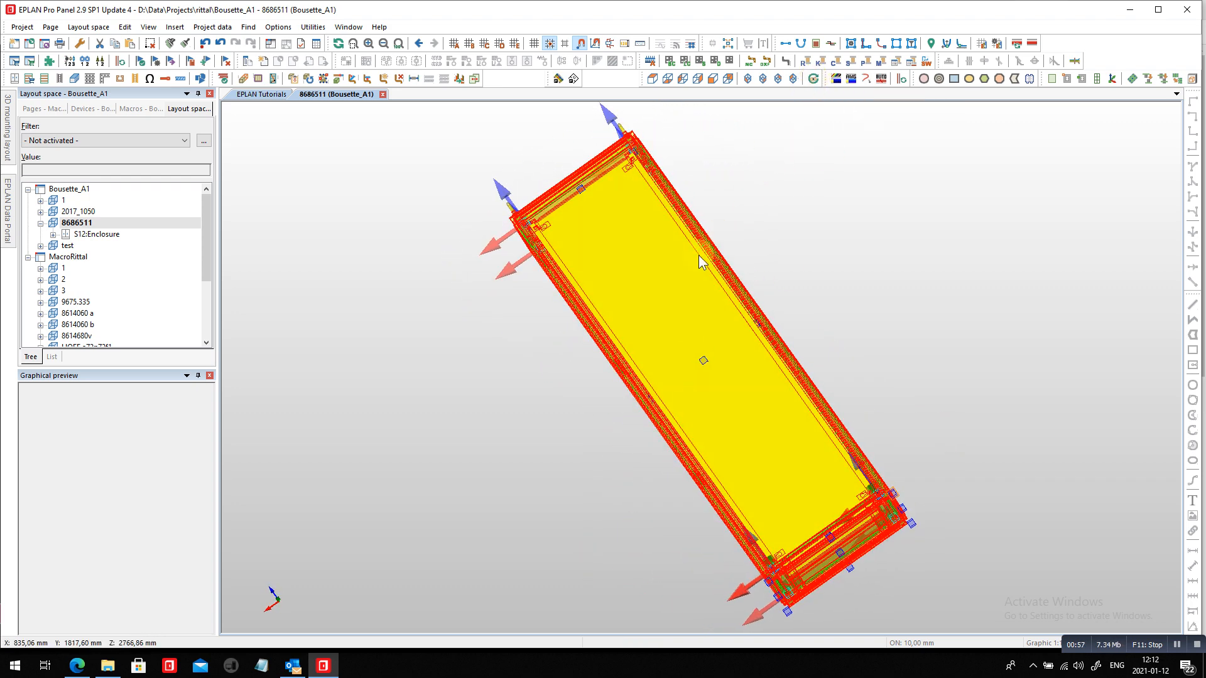
click(655, 282)
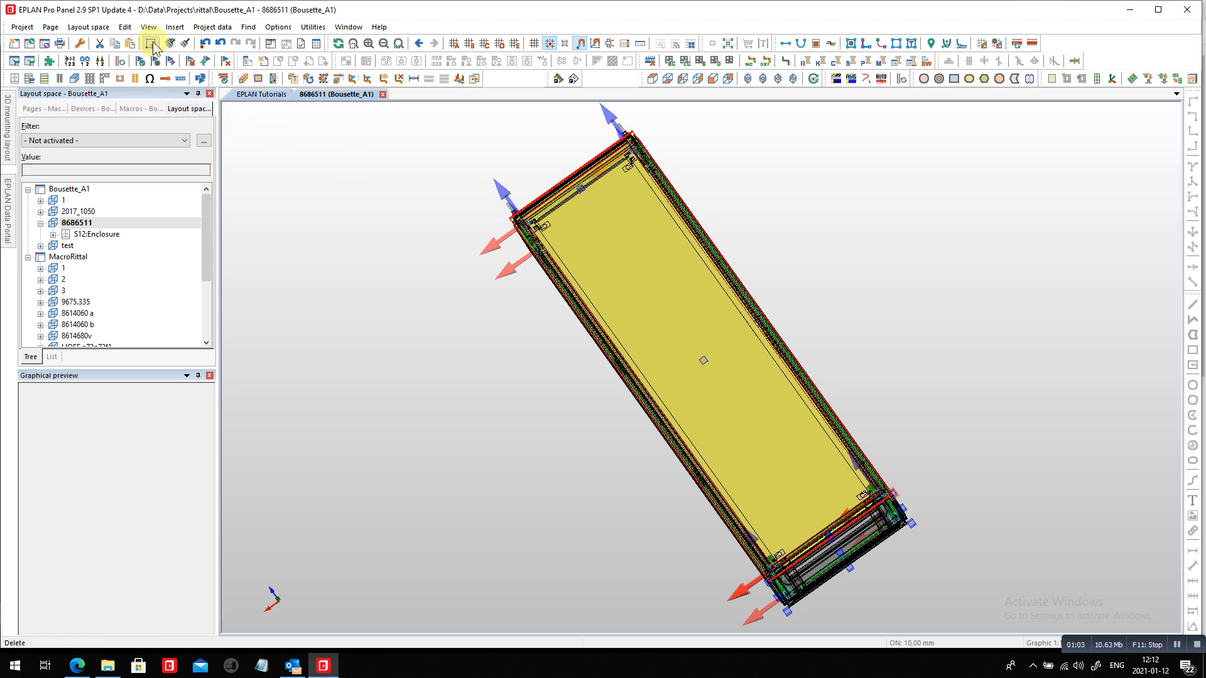
click(468, 282)
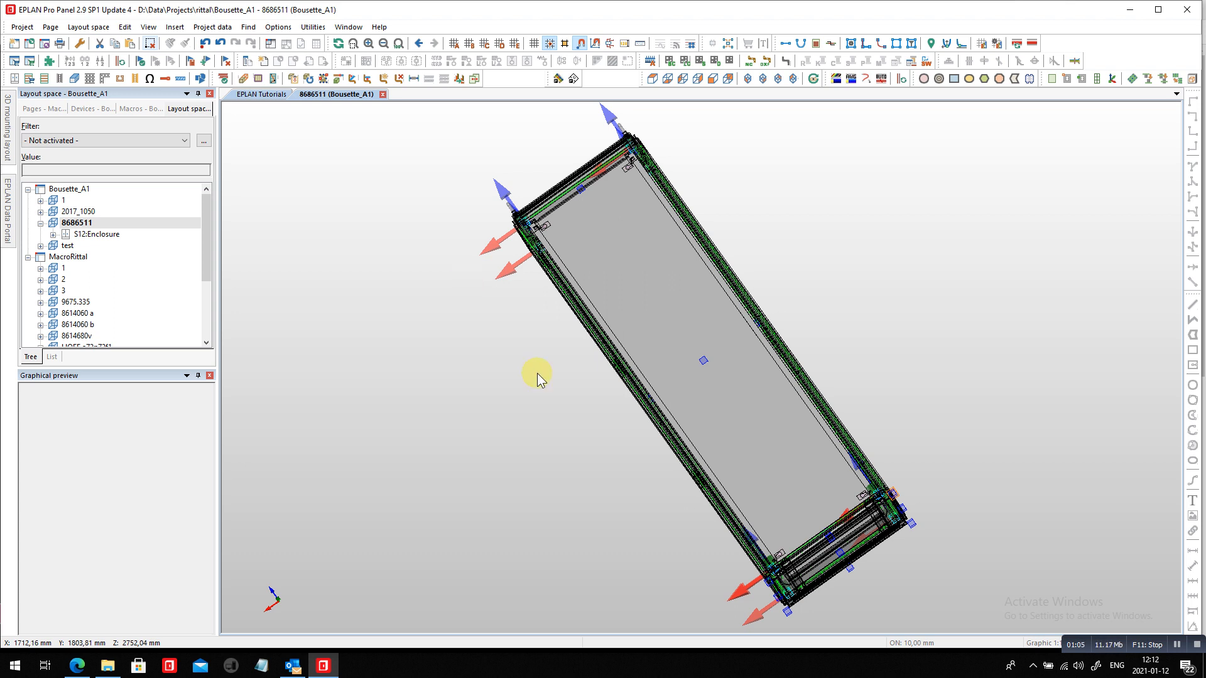
scroll(533, 371, down, 2)
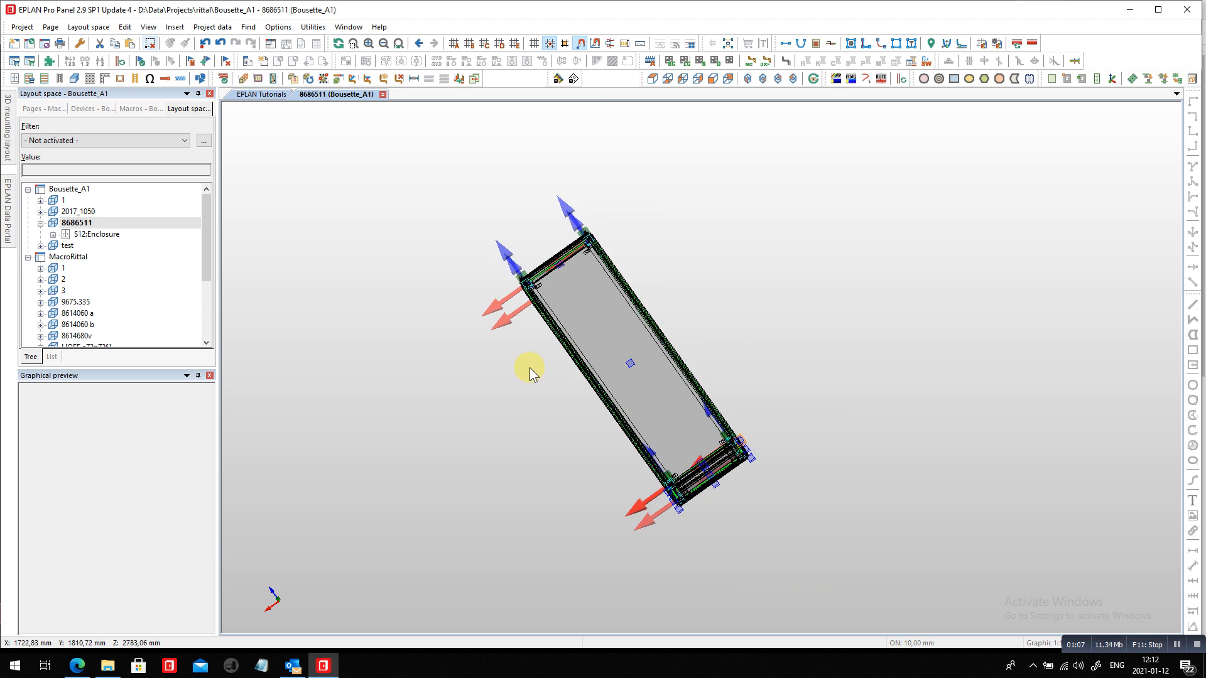
- Choose glazed door RIT.8610685 for the RIT.Door_TS_600x1800 accessory list of the enclosure
click(714, 492)
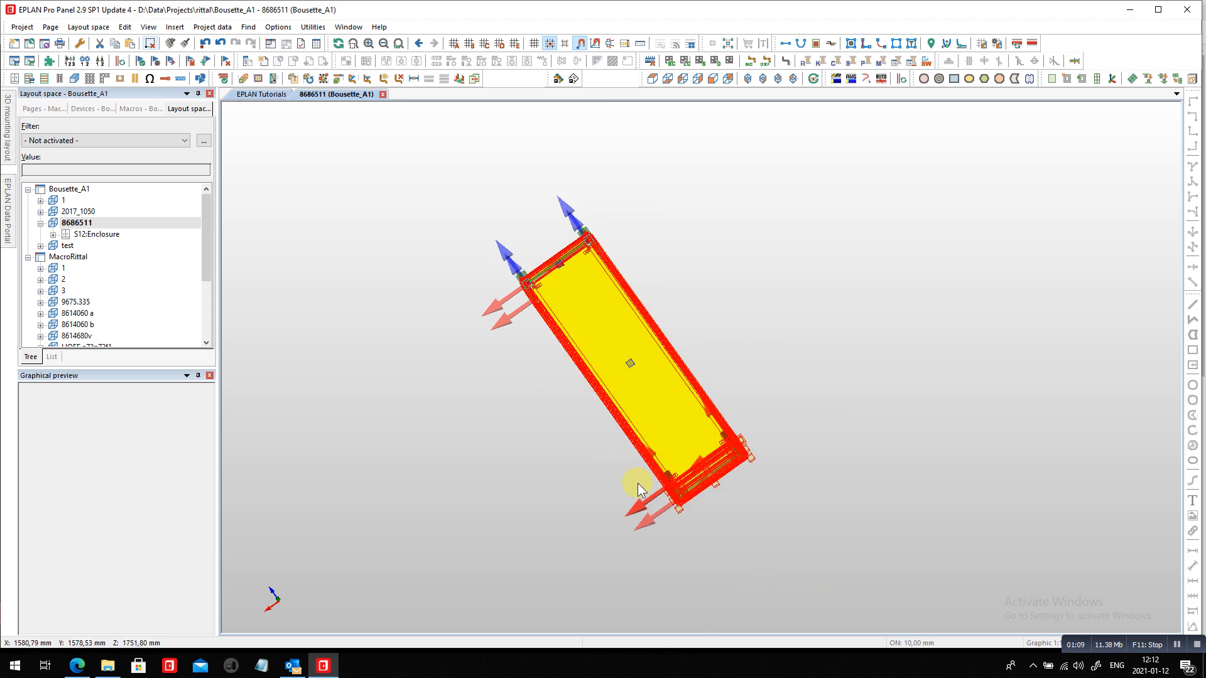
click(174, 27)
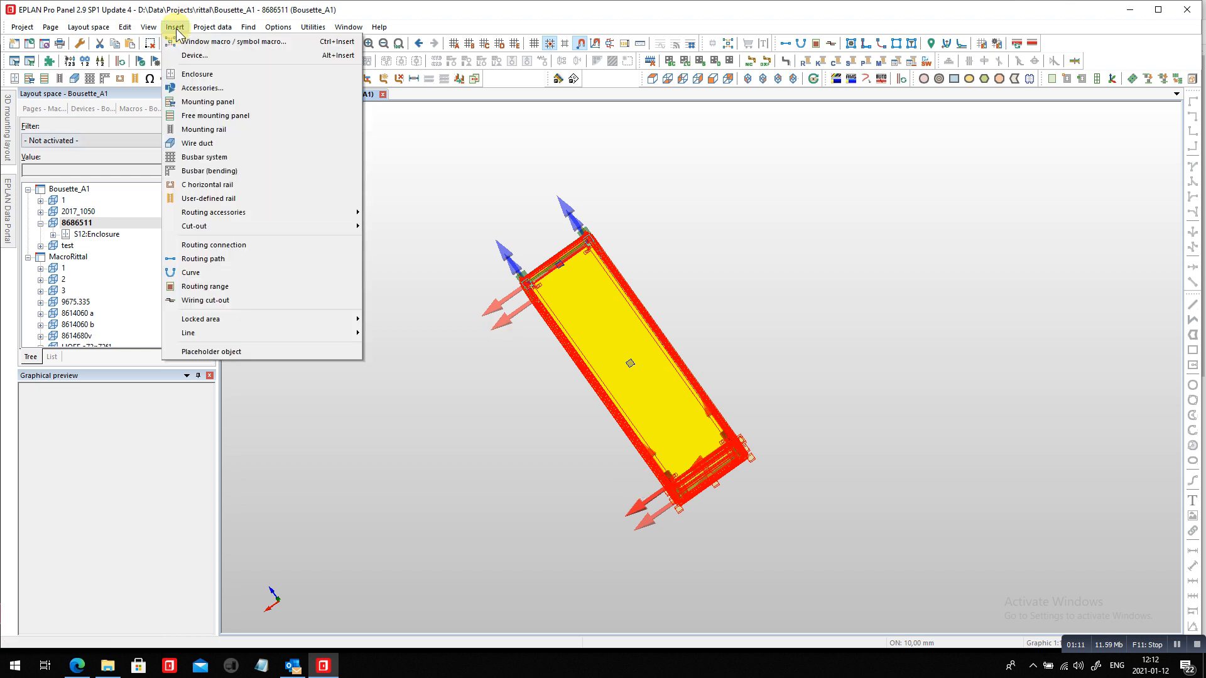
click(196, 88)
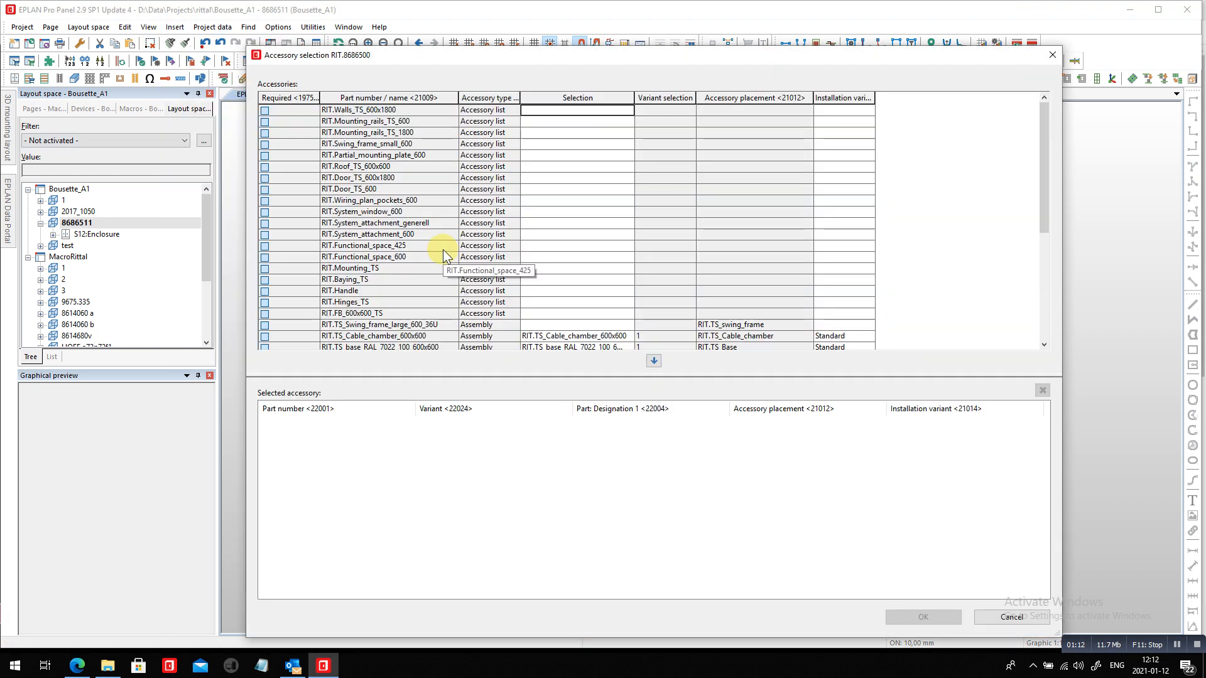
click(390, 178)
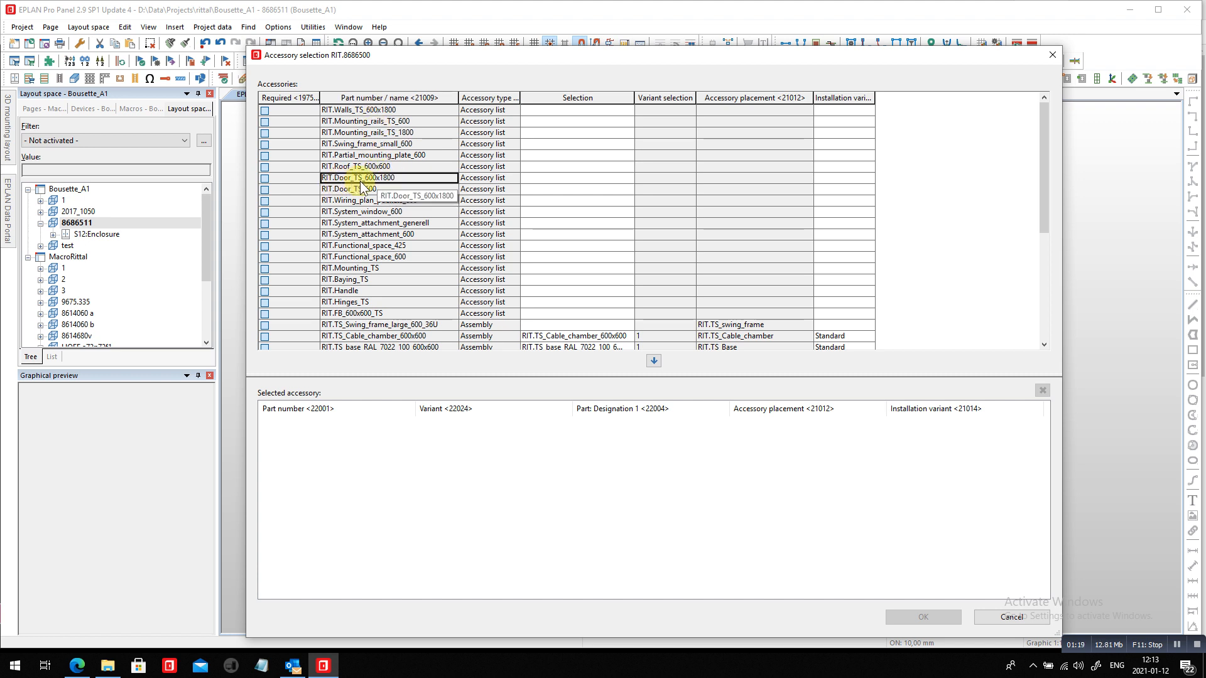
click(625, 181)
click(627, 179)
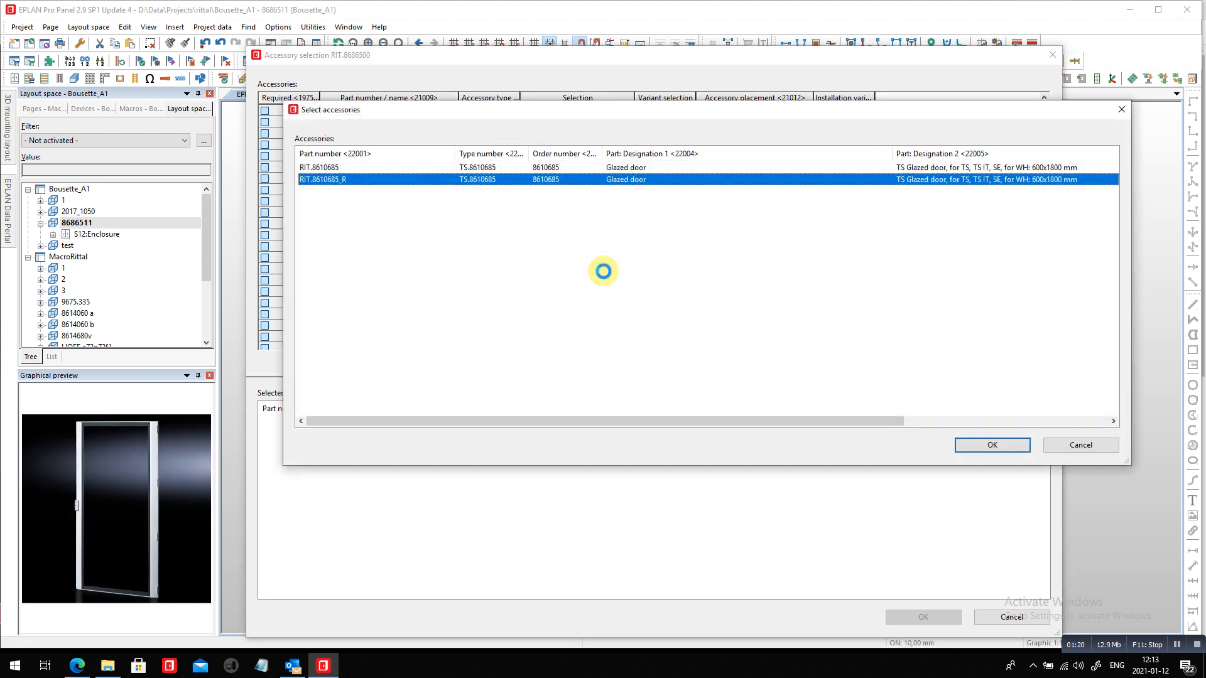
click(337, 167)
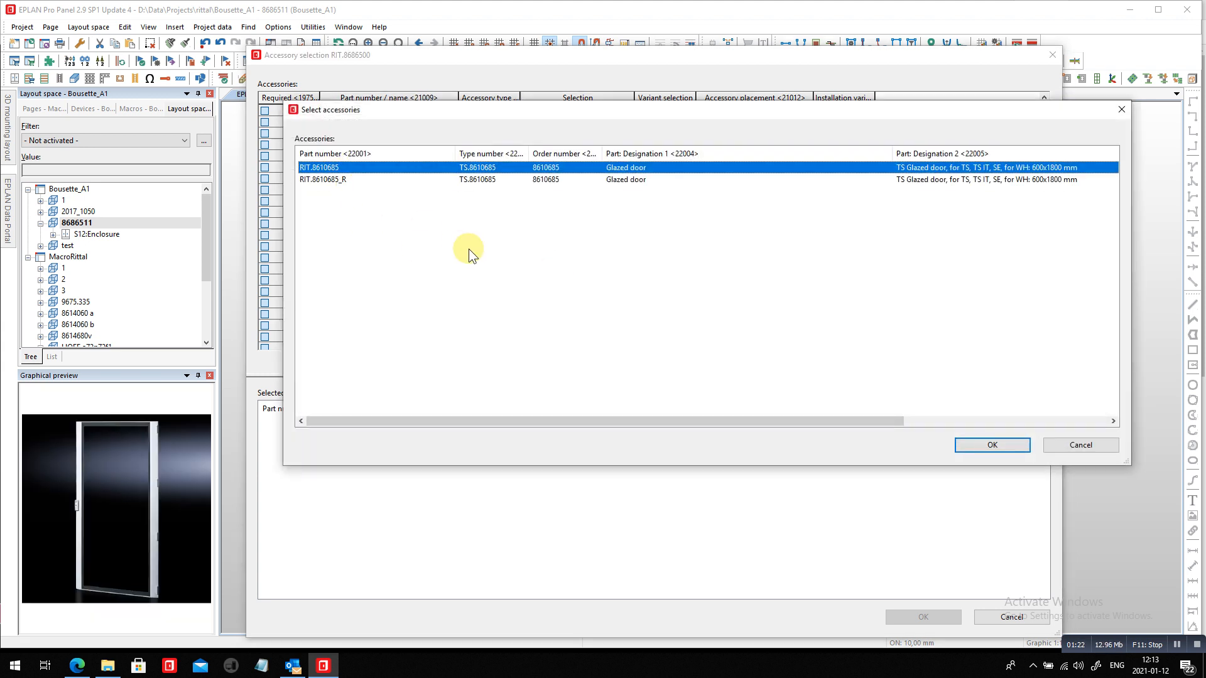
click(970, 450)
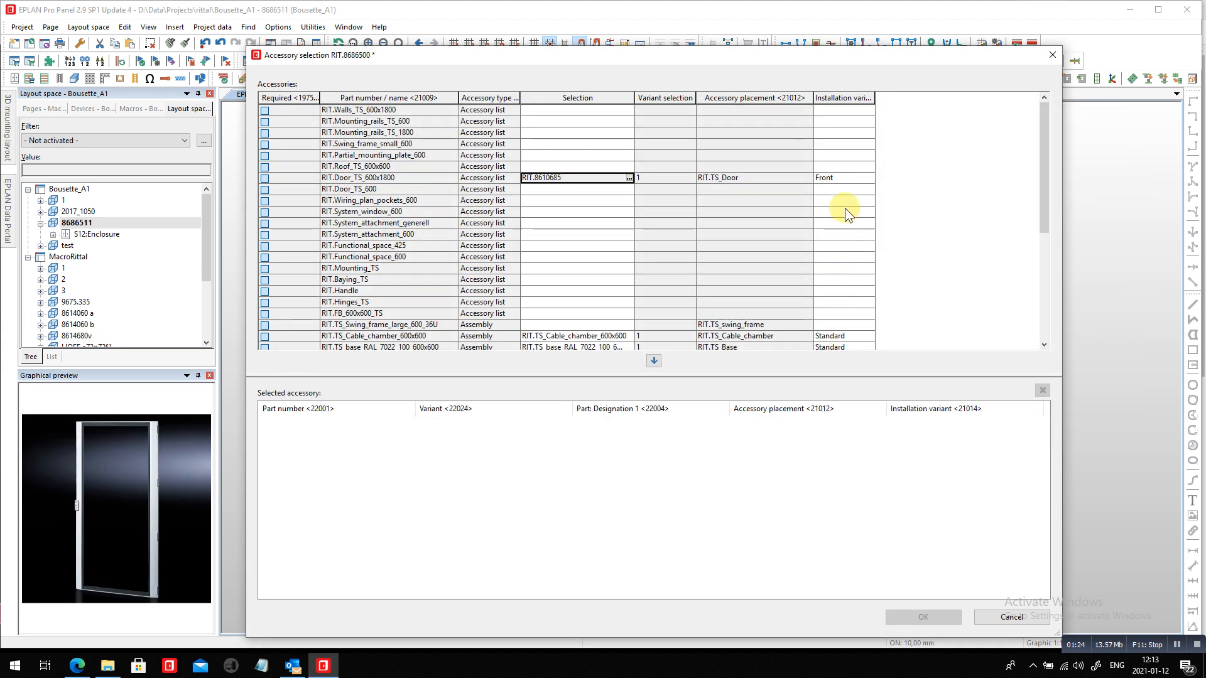
- Set the glazed door's installation variant to Back, add it to the selected accessories and place it on the enclosure
click(872, 178)
click(872, 178)
click(432, 148)
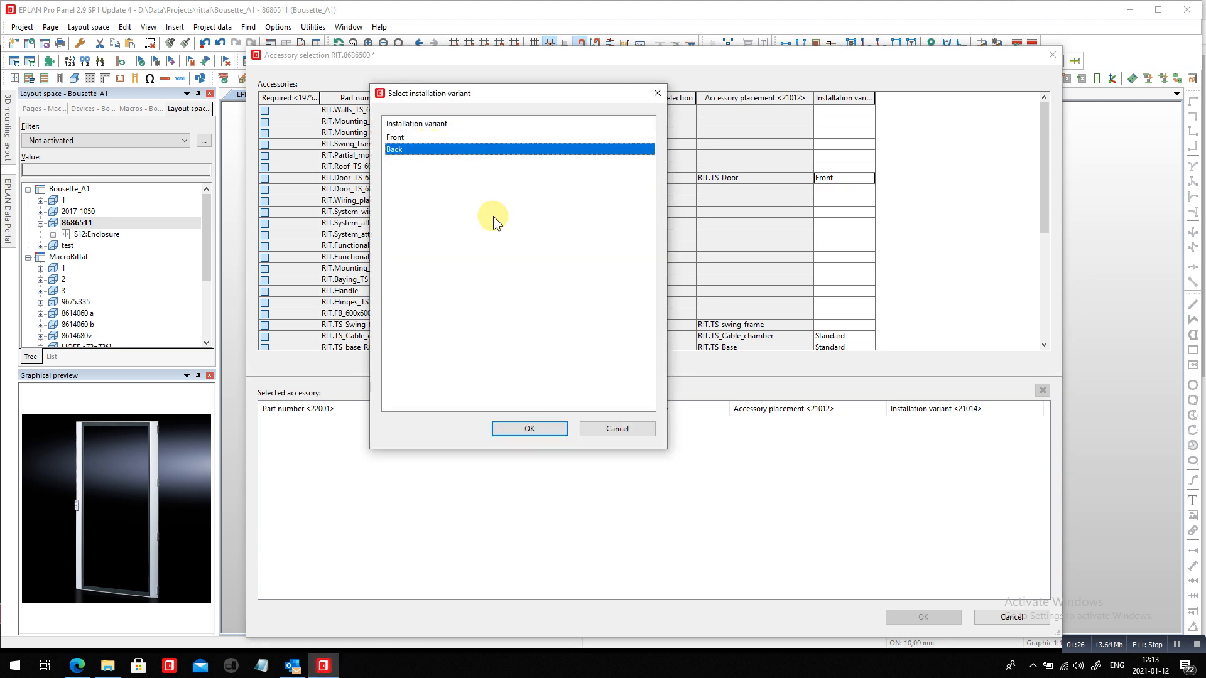
click(542, 429)
click(655, 360)
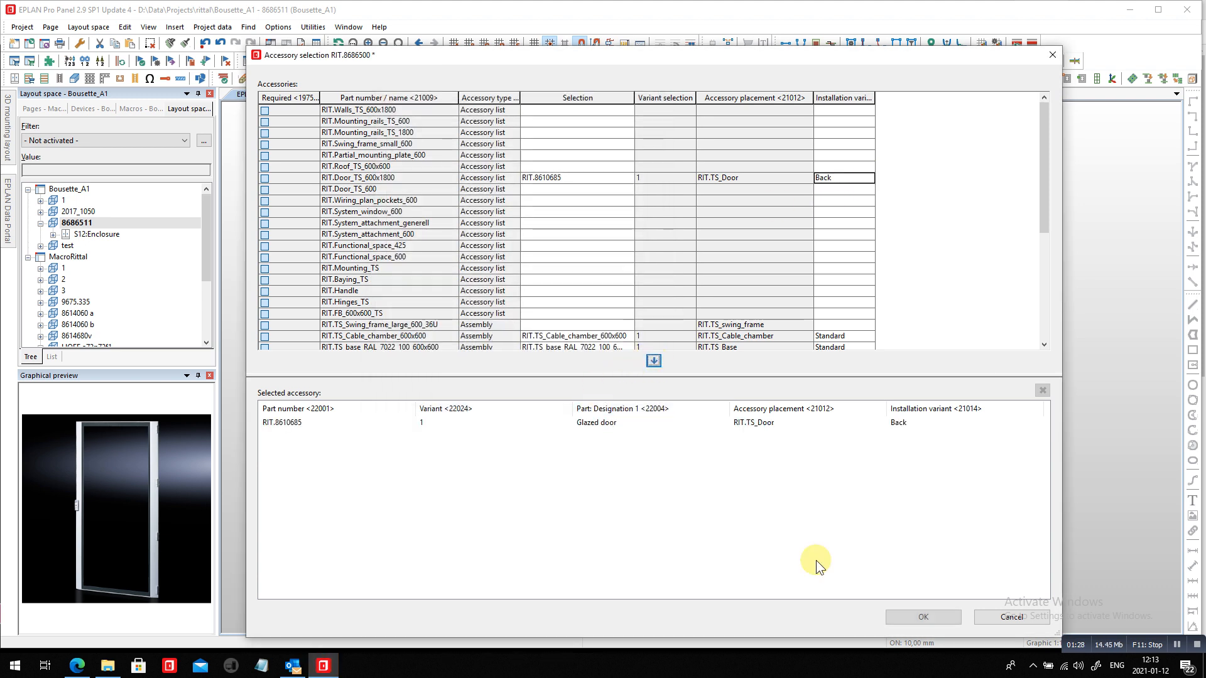
click(911, 618)
click(782, 454)
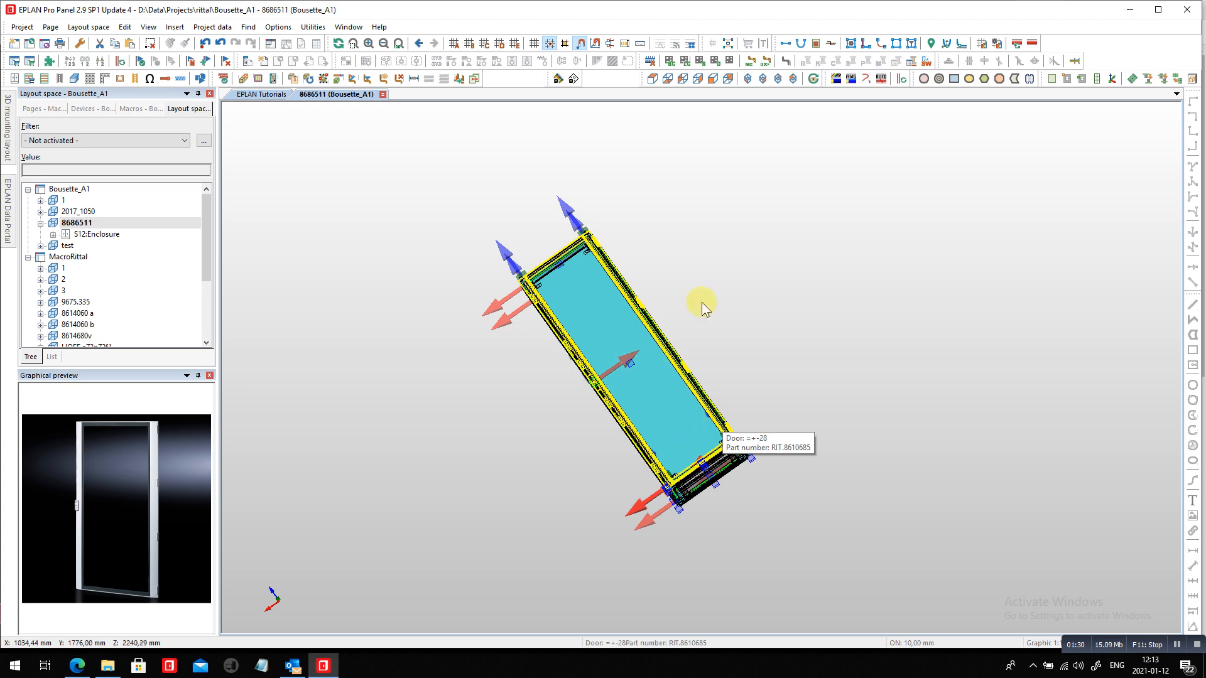
- Check the glazed door from the back of the enclosure and remove it
click(714, 79)
click(729, 78)
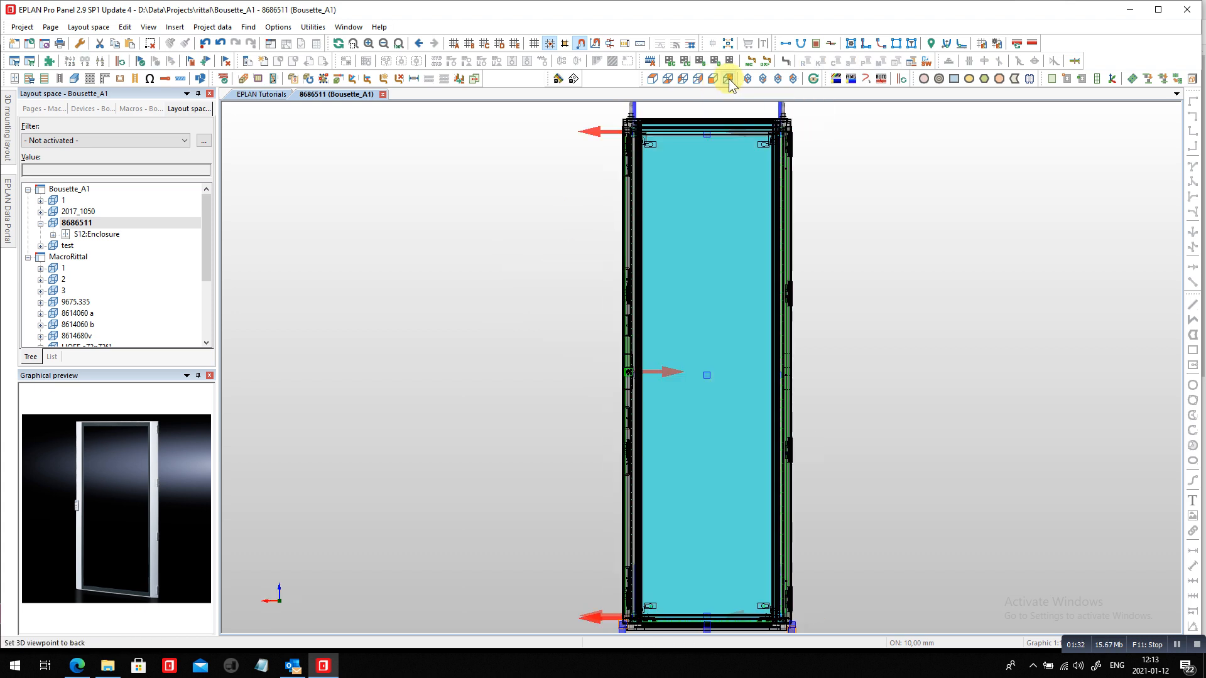
scroll(654, 396, up, 2)
drag(563, 322, 654, 397)
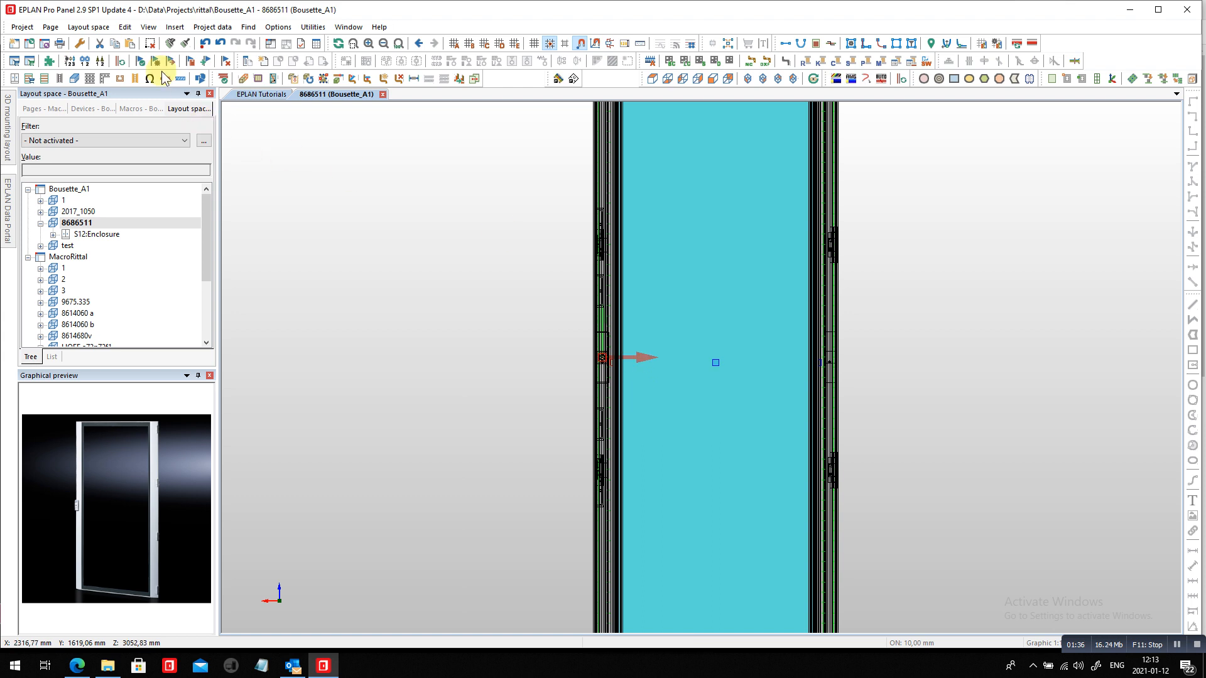
click(225, 60)
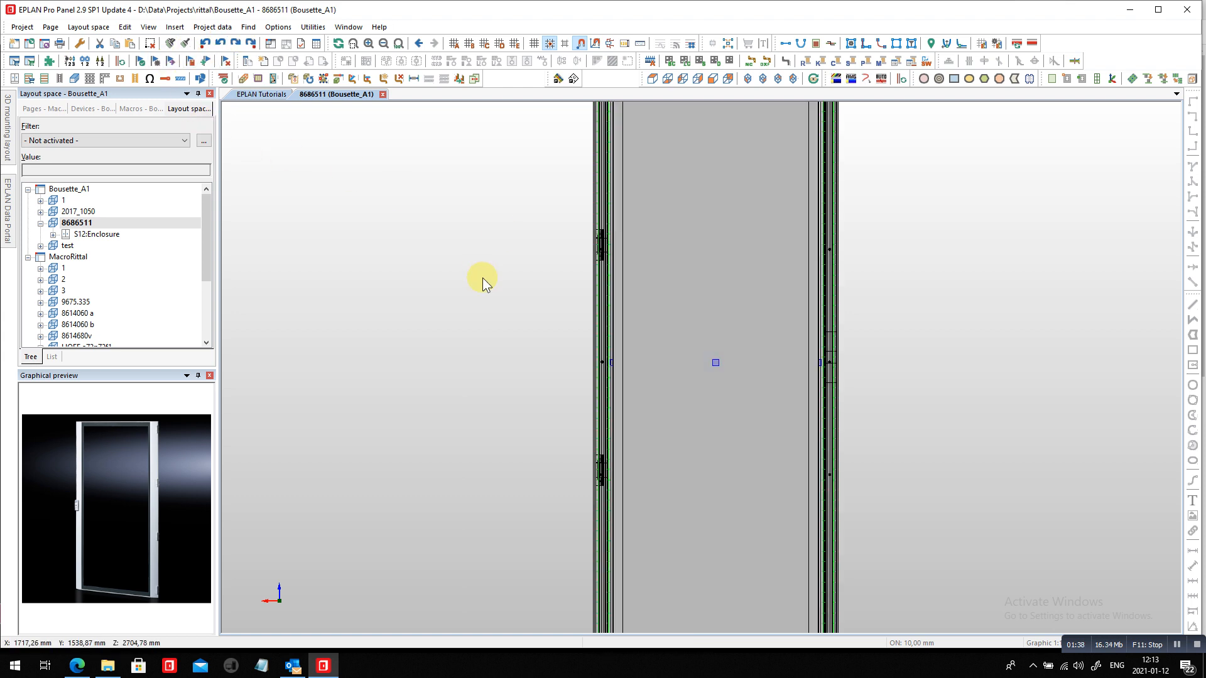
- Create a layout space named "8610685 right hand side handle" in the MacroRittal project
drag(204, 259, 192, 280)
click(73, 214)
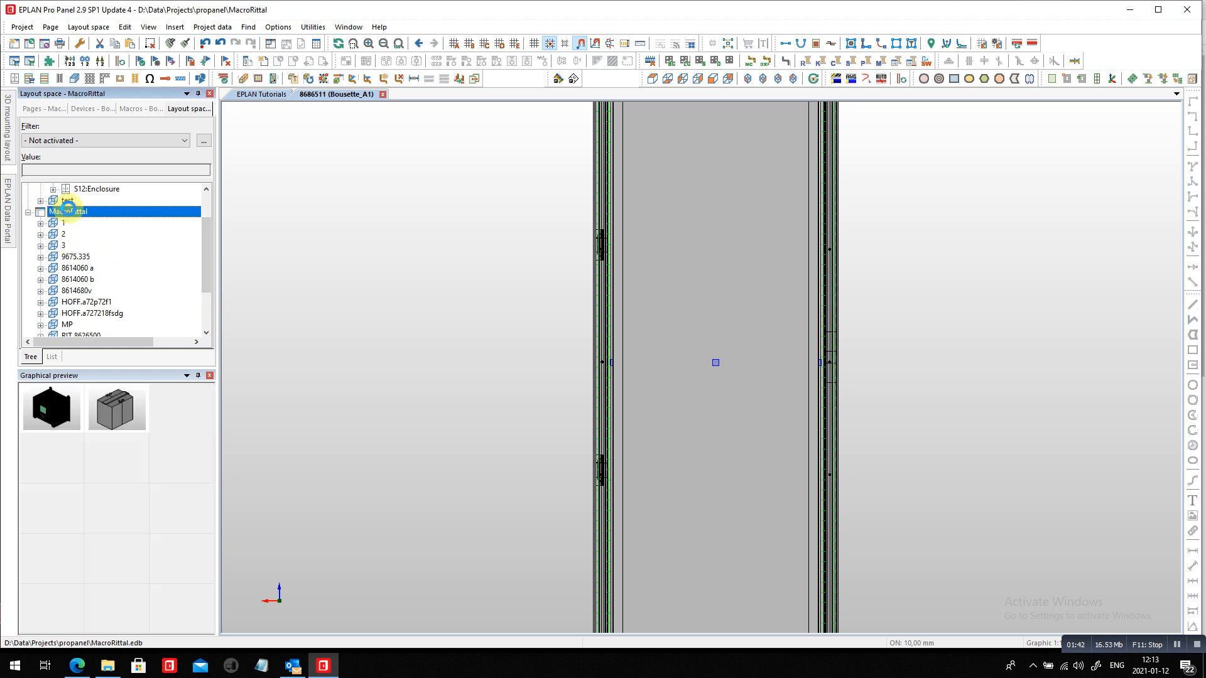
right_click(75, 215)
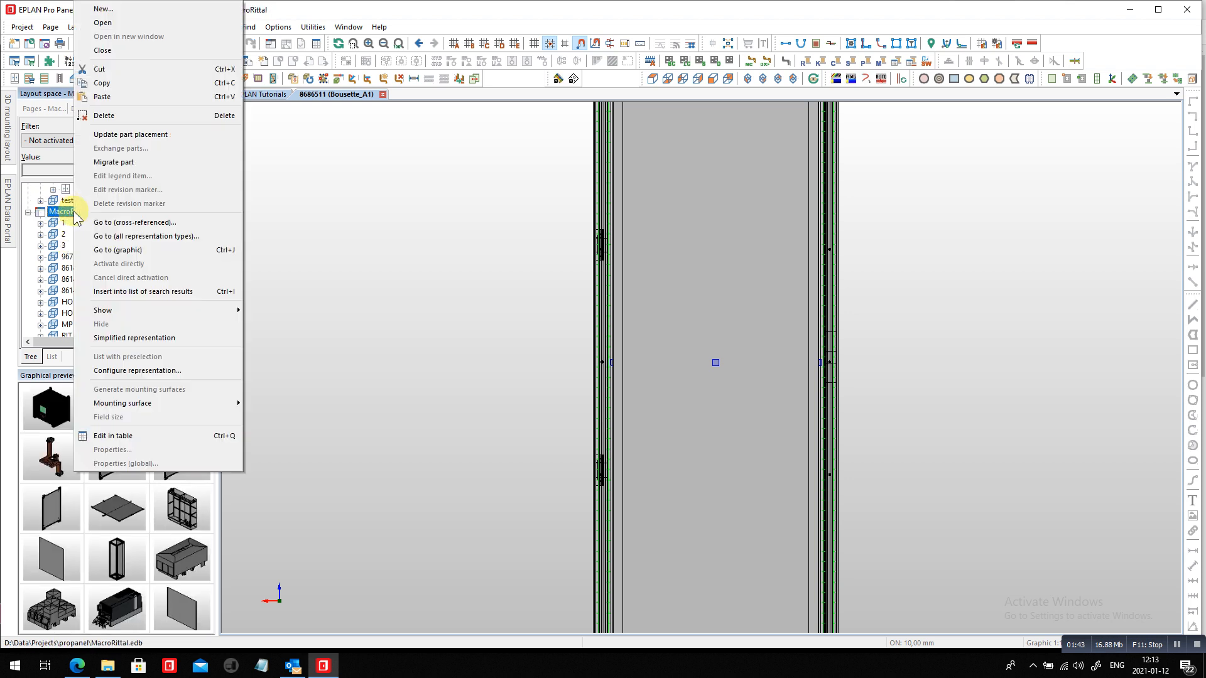
click(126, 11)
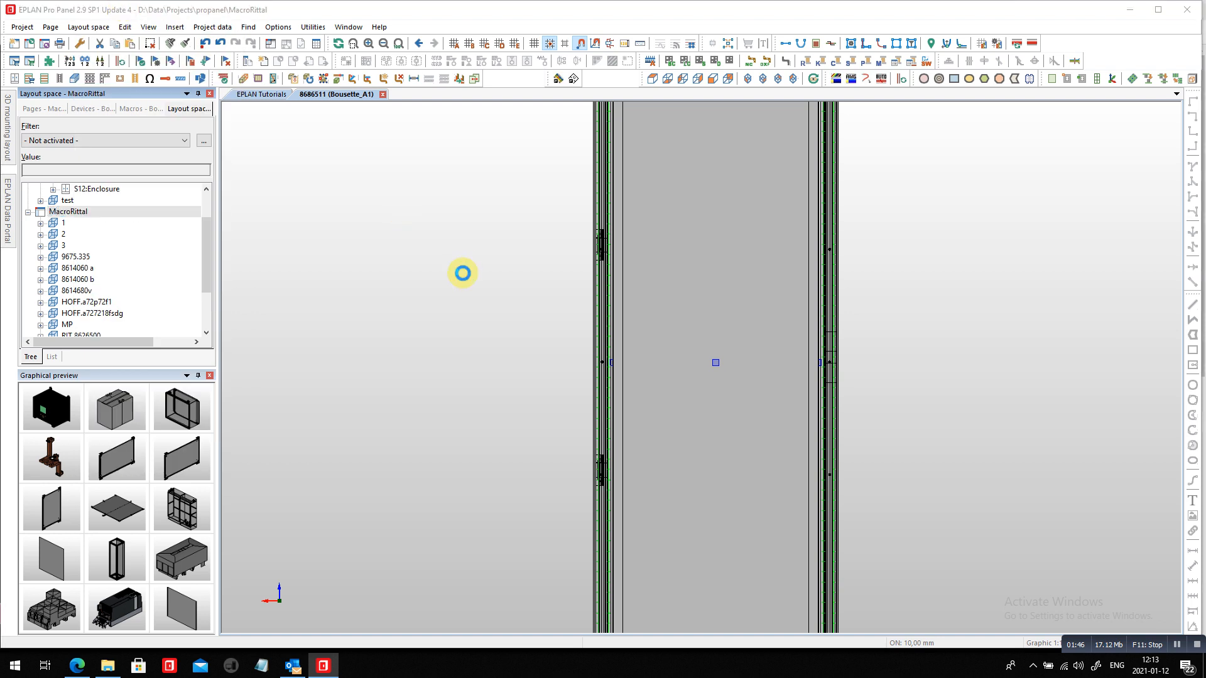
text(86)
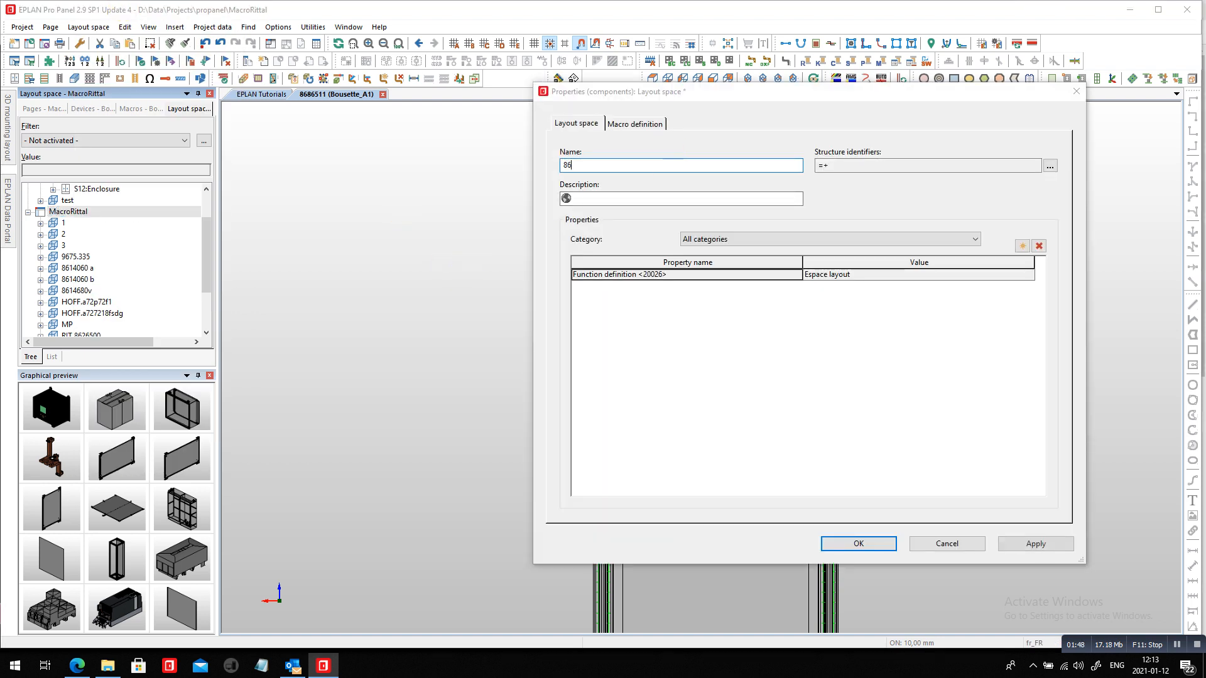
text(10685 right hand side handle)
click(858, 545)
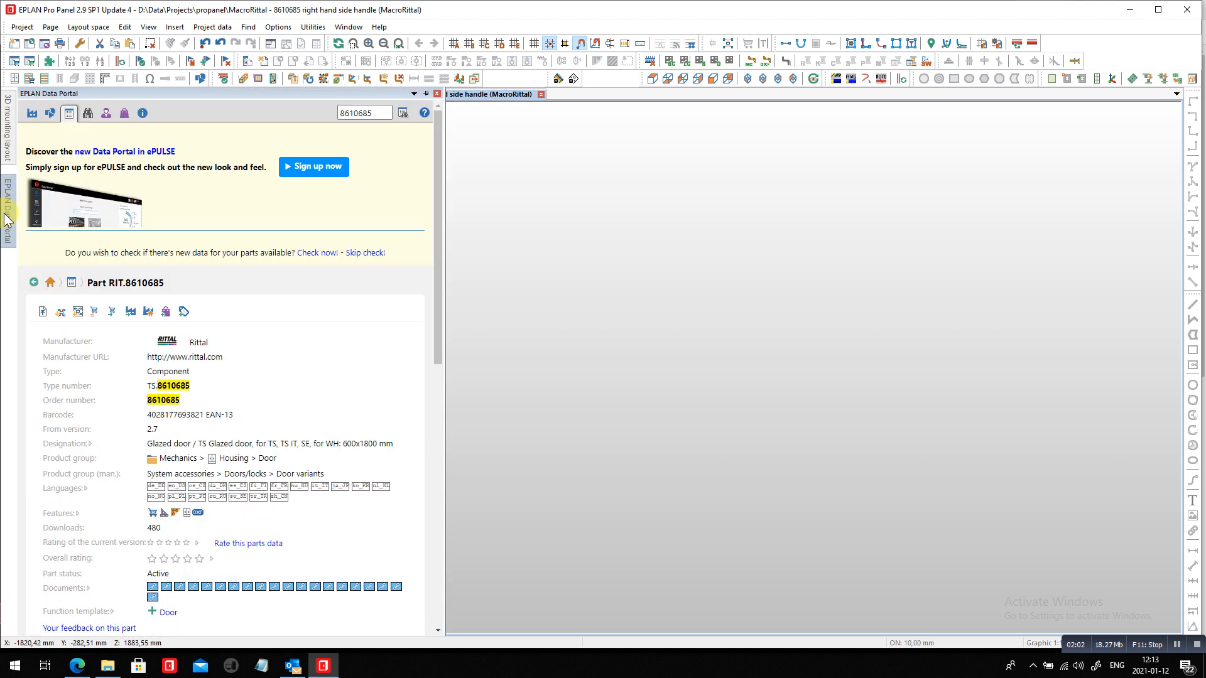
- Import part RIT.8610685 from the EPLAN Data Portal, updating existing parts data and adding new data, and place the door in the layout space
mouse_move(7, 220)
scroll(236, 514, down, 8)
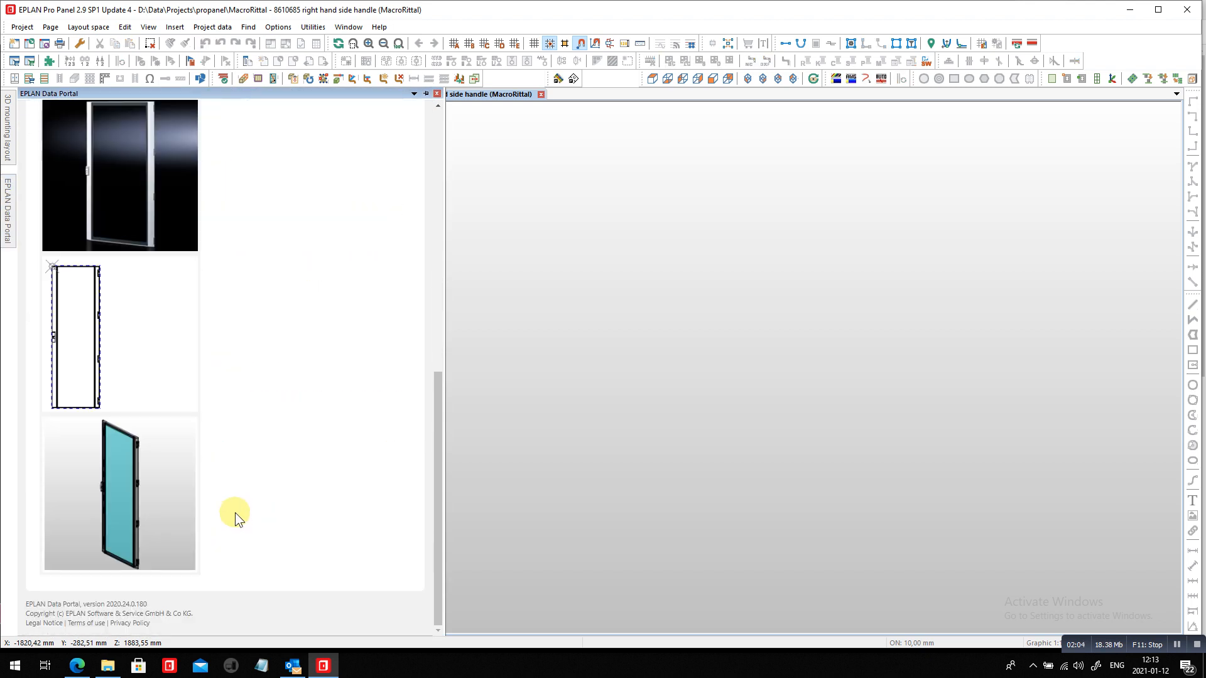
scroll(245, 496, up, 8)
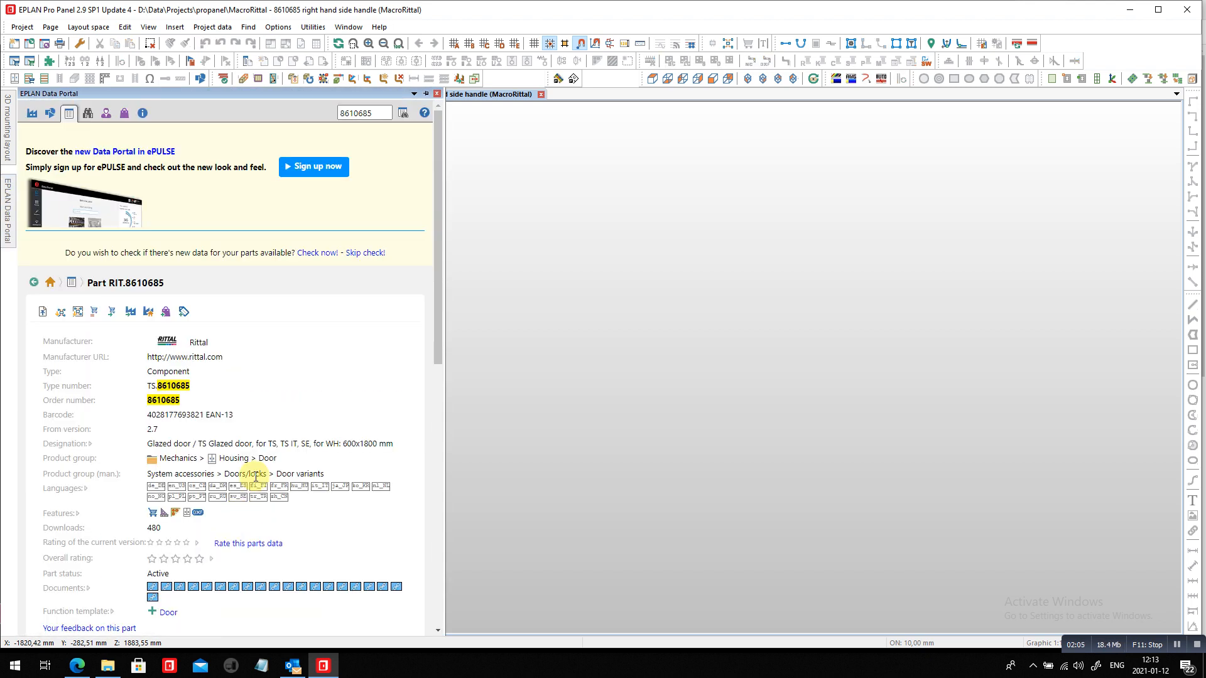
click(77, 311)
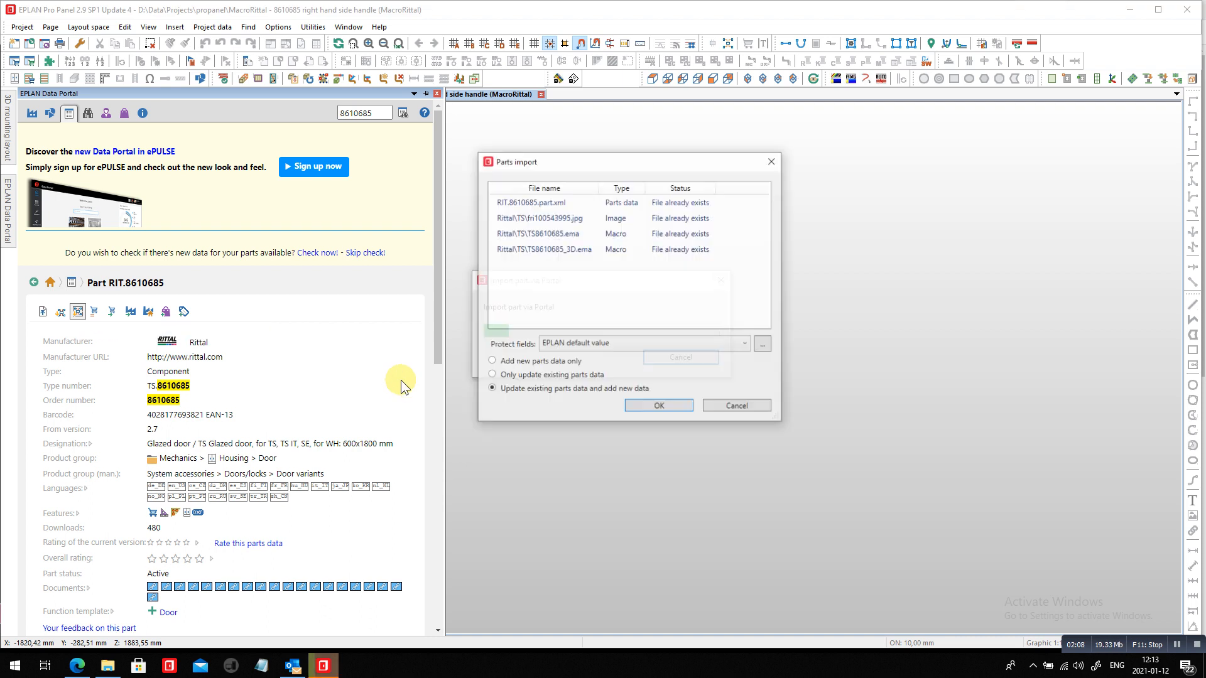
click(659, 407)
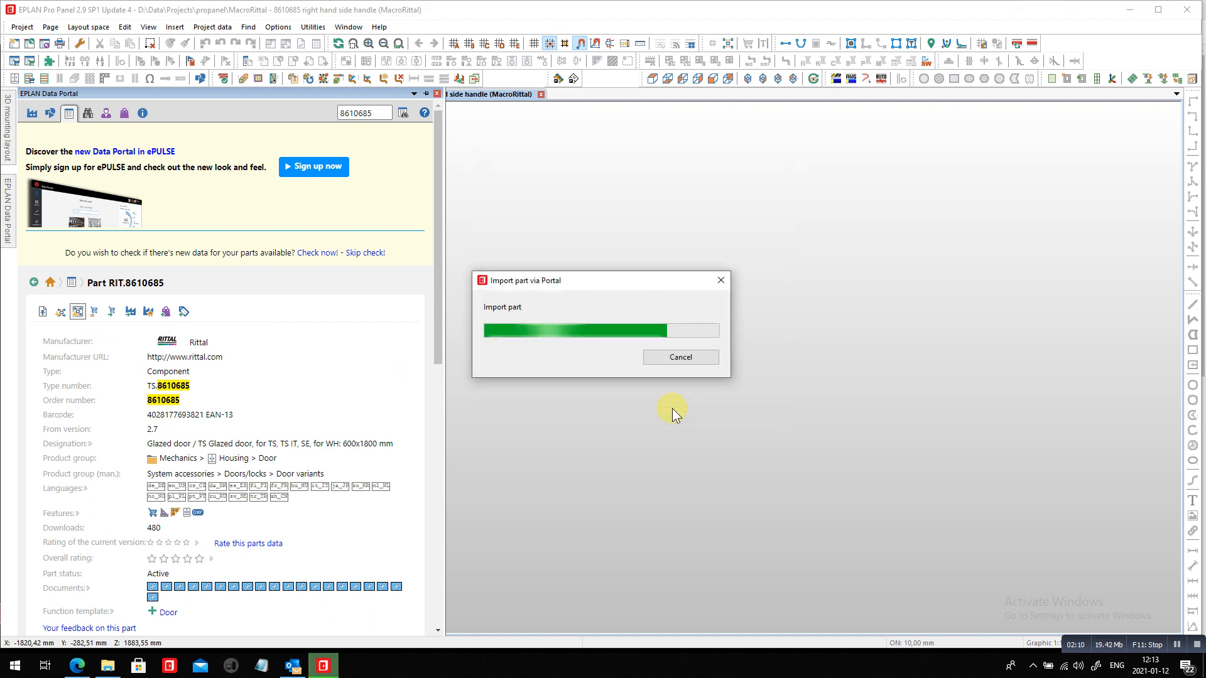
click(688, 481)
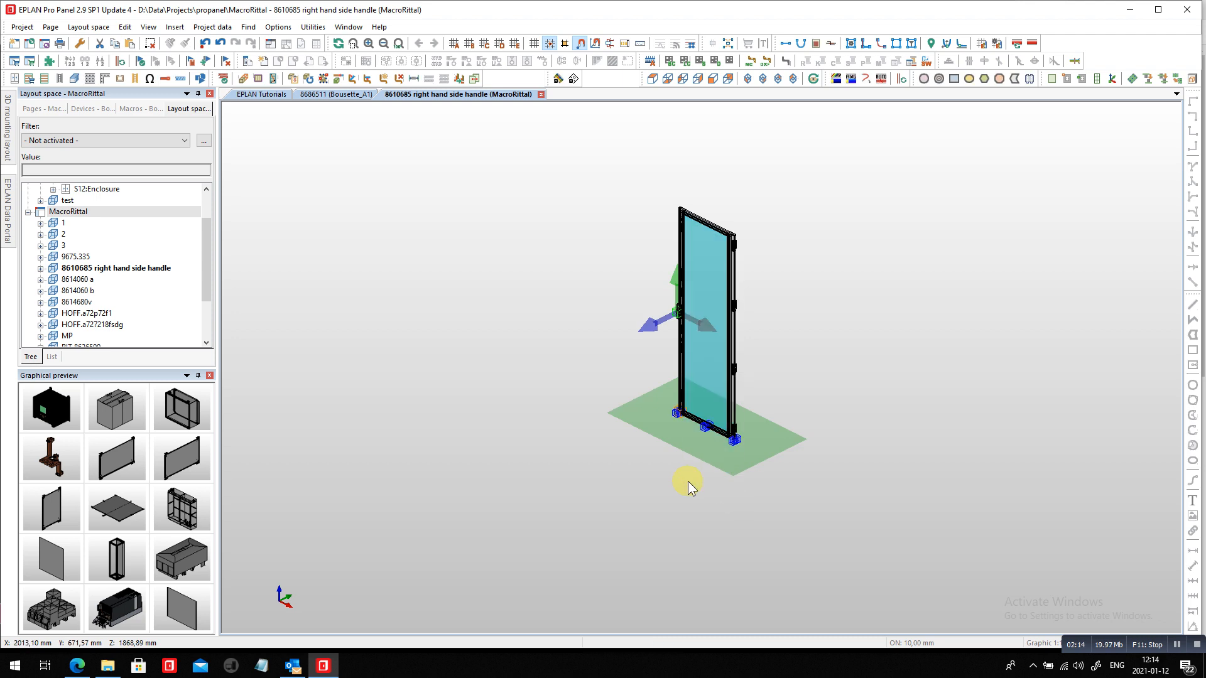
- Define the glazed door's placement area on the top end face of its handle-side vertical profile
scroll(699, 326, up, 3)
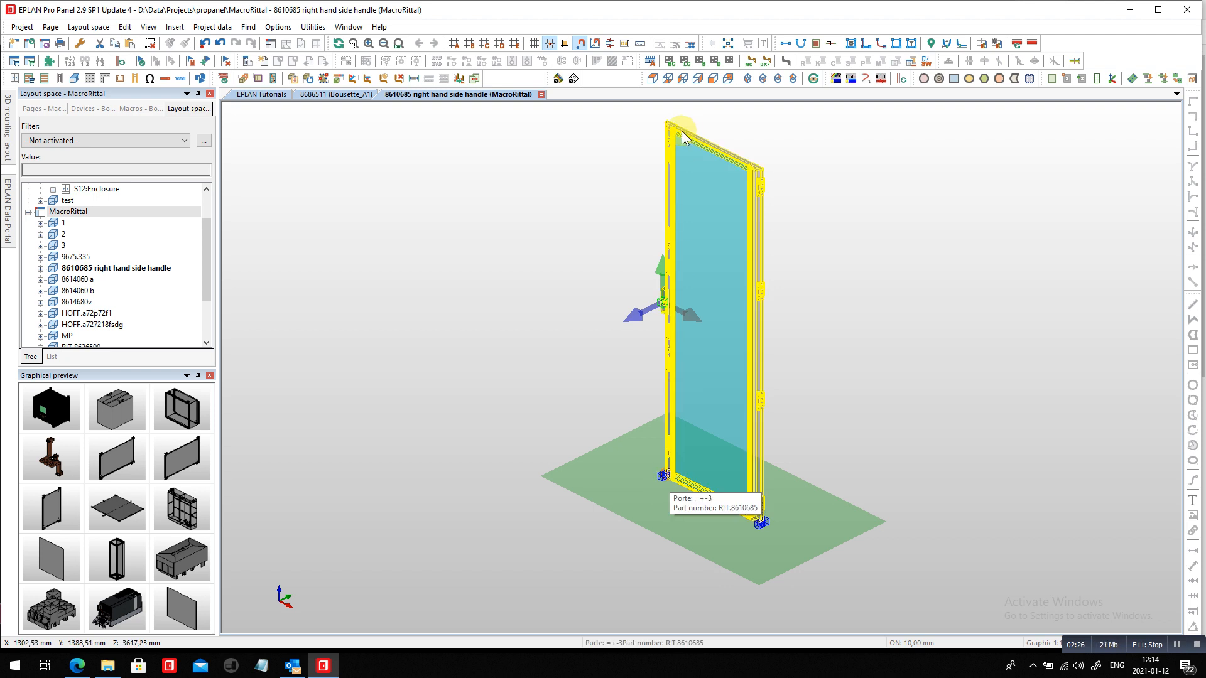
click(125, 27)
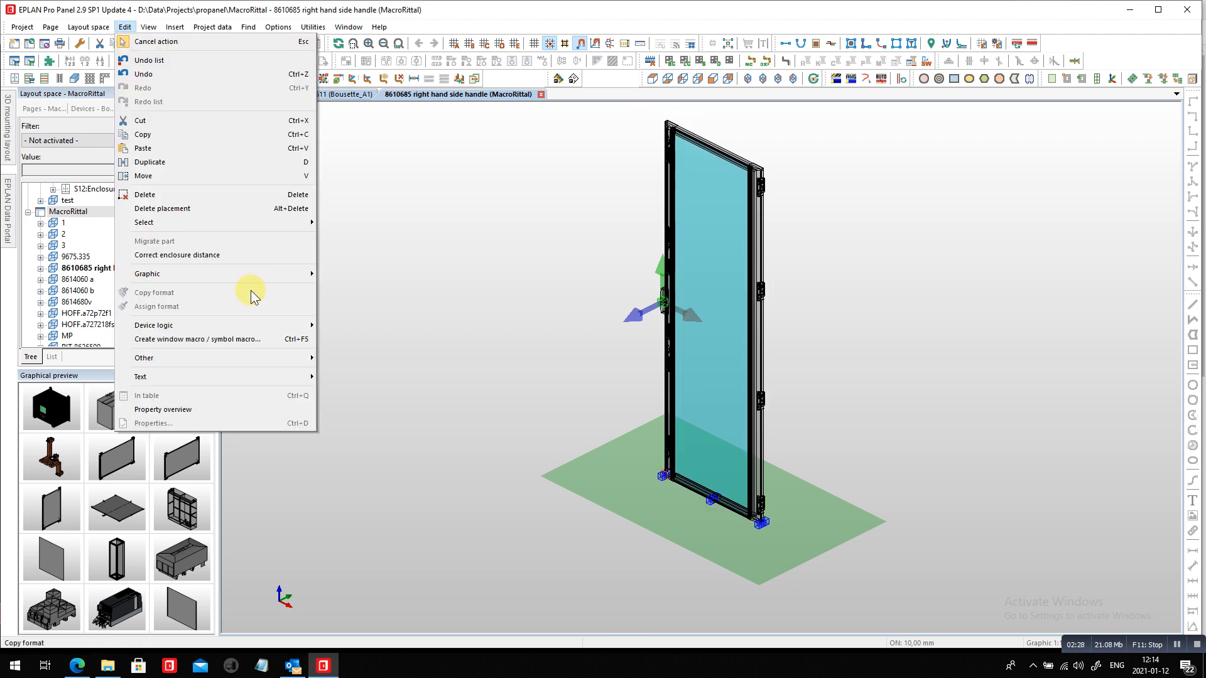
mouse_move(256, 324)
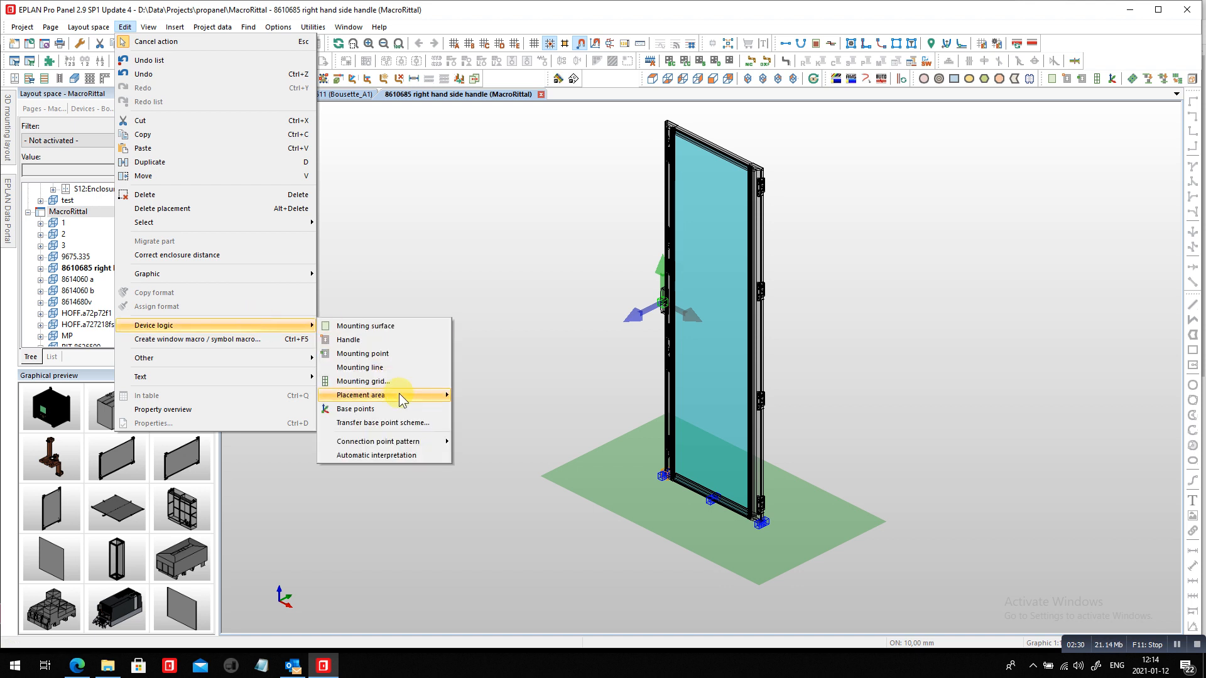
mouse_move(398, 394)
click(489, 395)
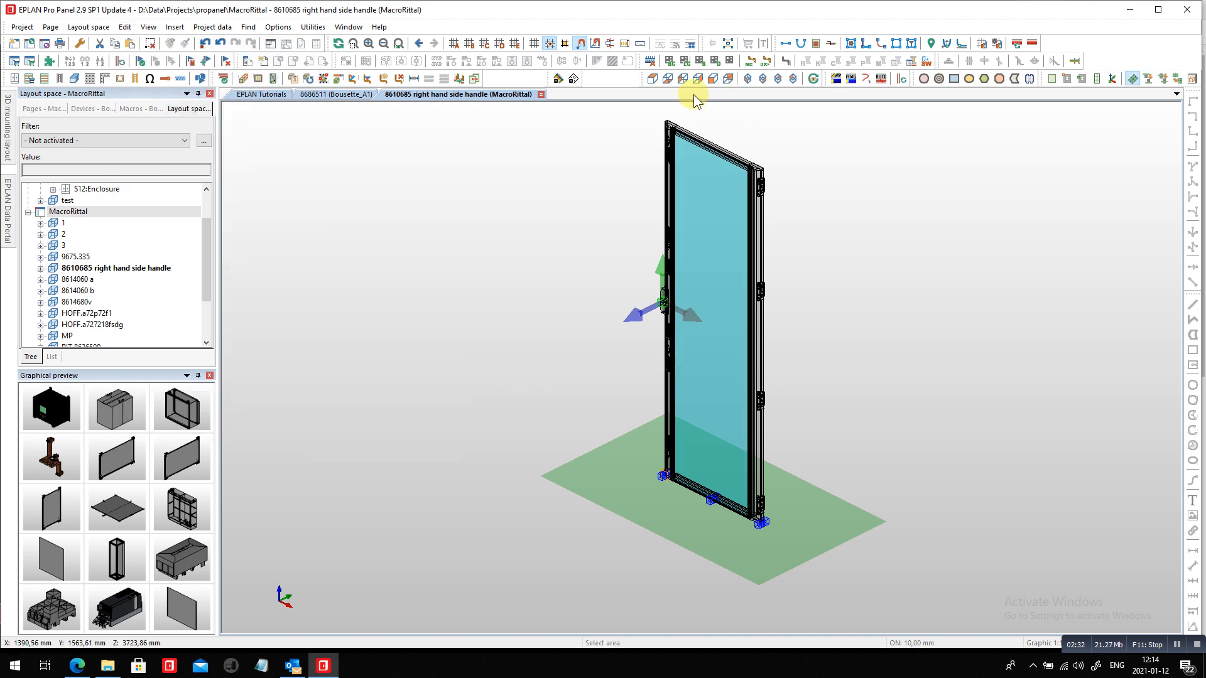
scroll(666, 122, up, 5)
scroll(669, 125, up, 2)
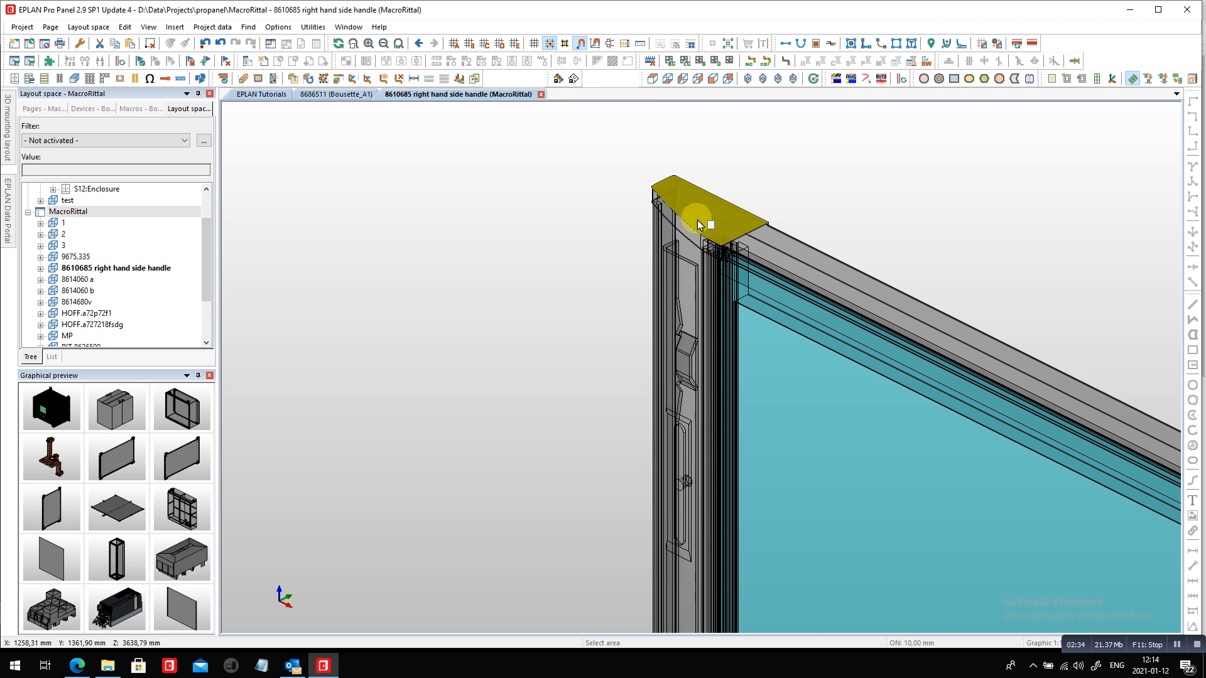
click(700, 225)
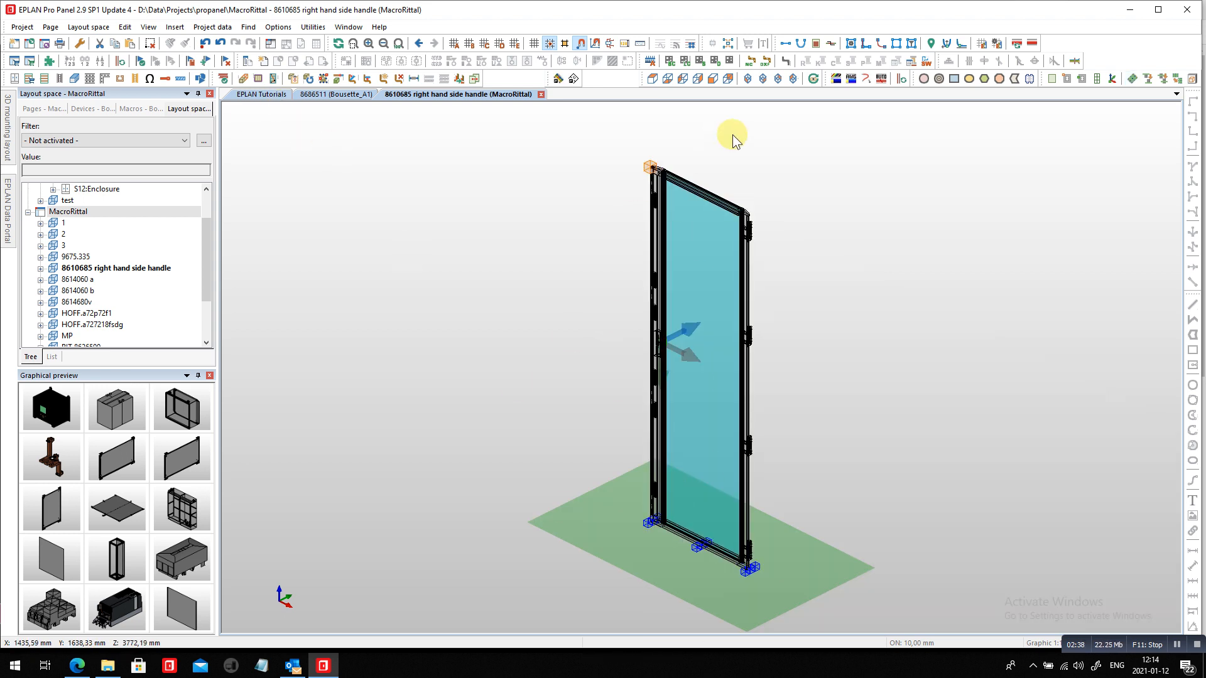
- Rotate the door's placement area by 180° as seen from the top view
click(653, 78)
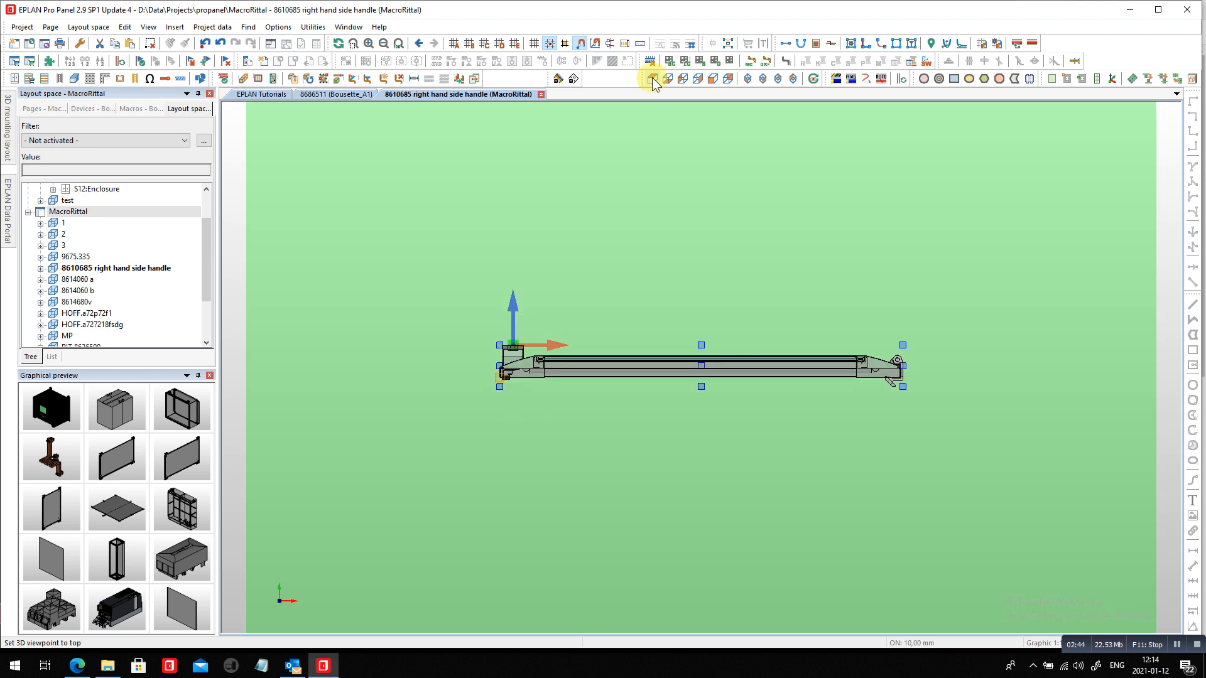
click(125, 27)
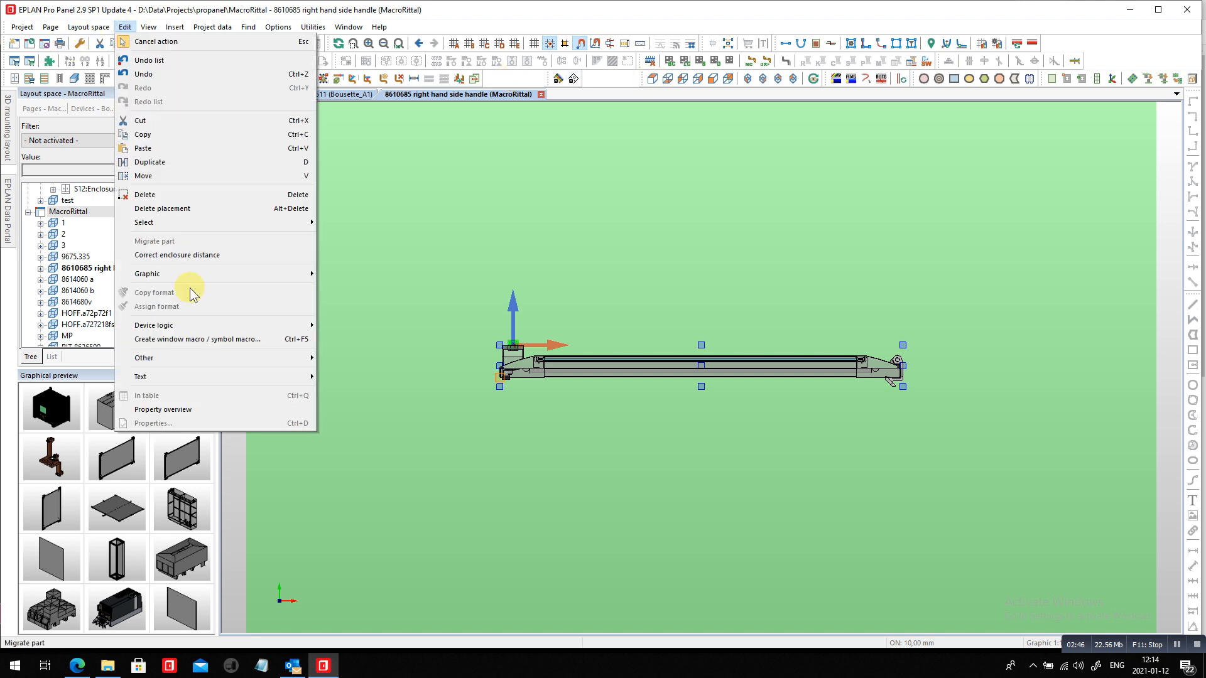
mouse_move(276, 325)
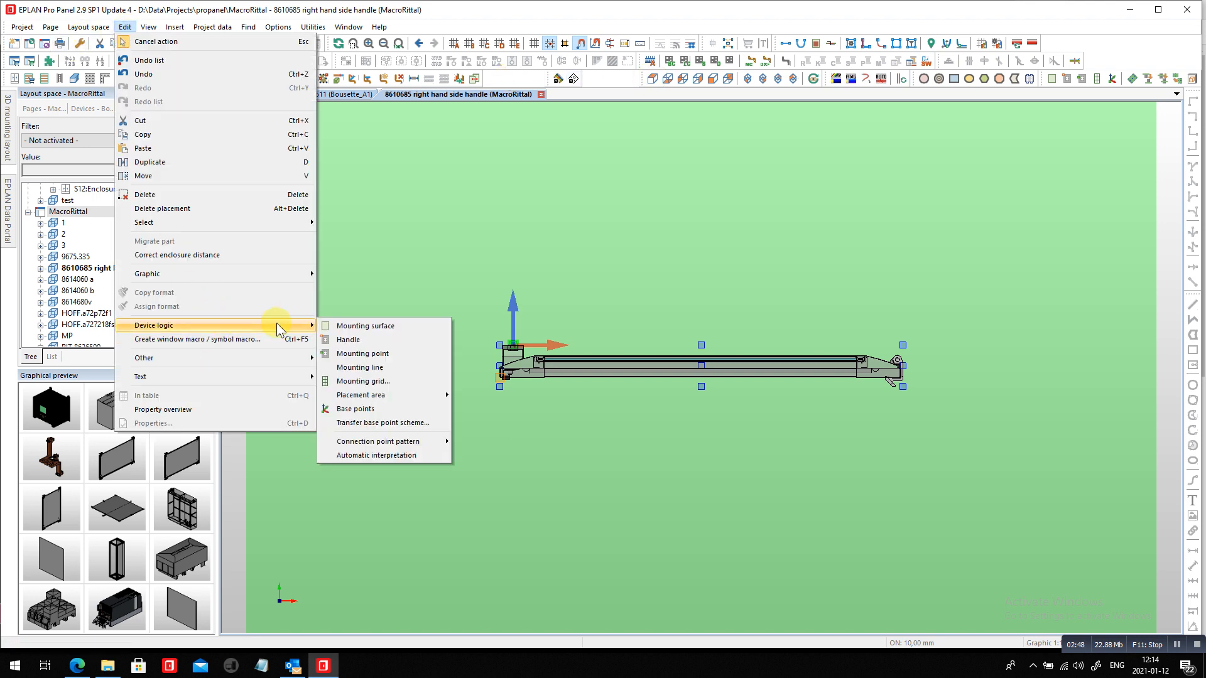
mouse_move(390, 395)
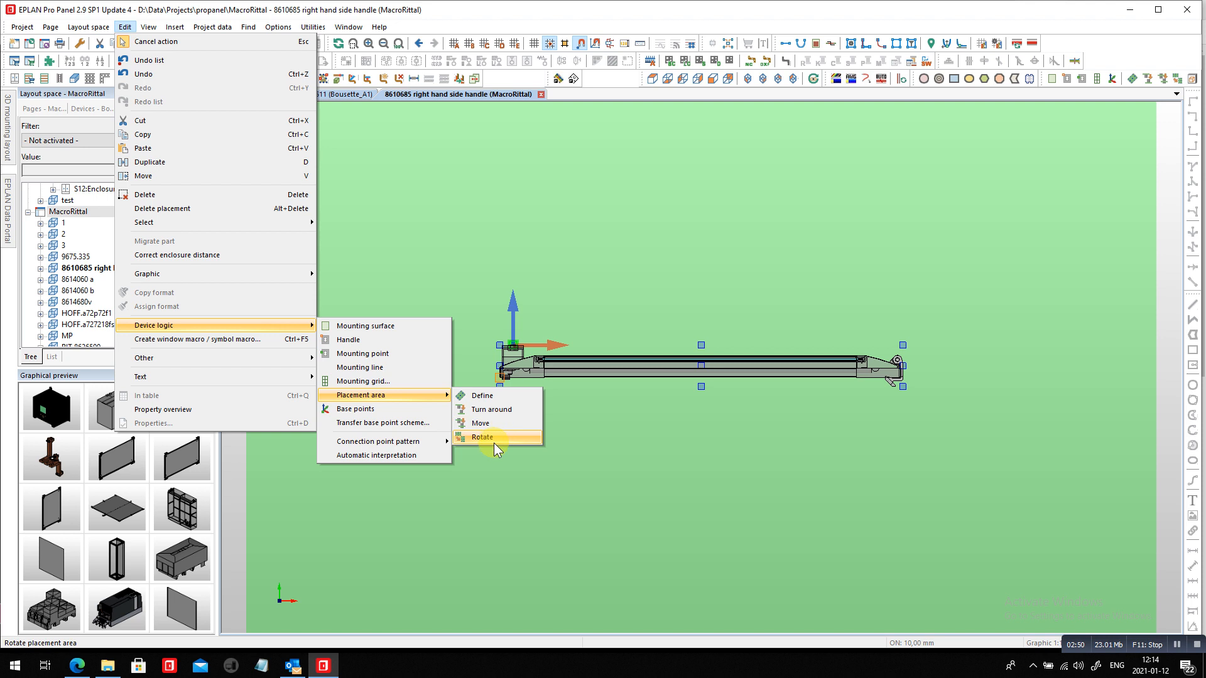
click(495, 439)
text(180)
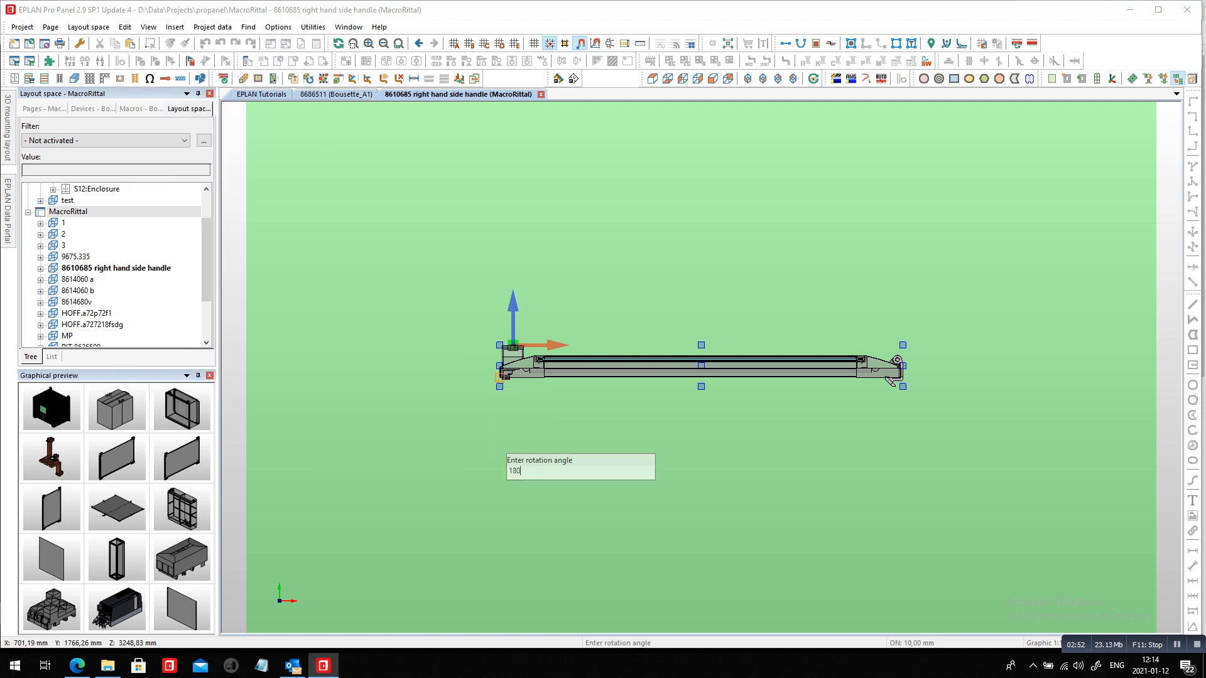
click(492, 440)
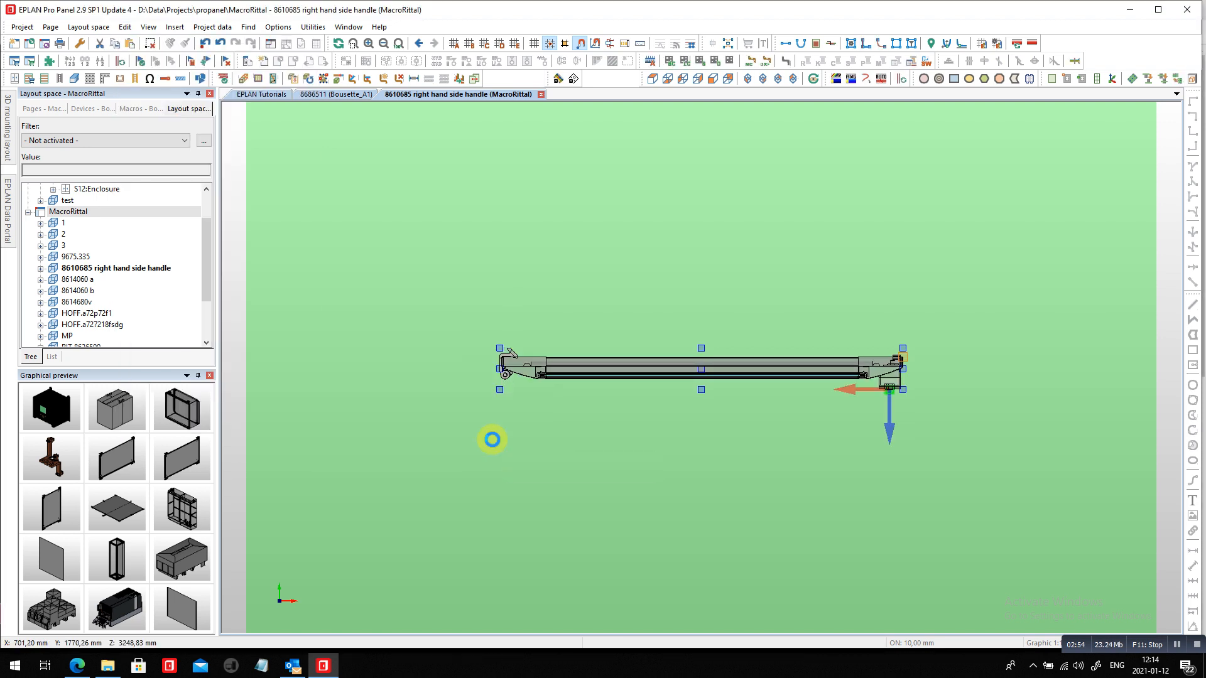
- Examine the rotated door's orientation and handle side from the front, from the top and in an isometric view
click(813, 79)
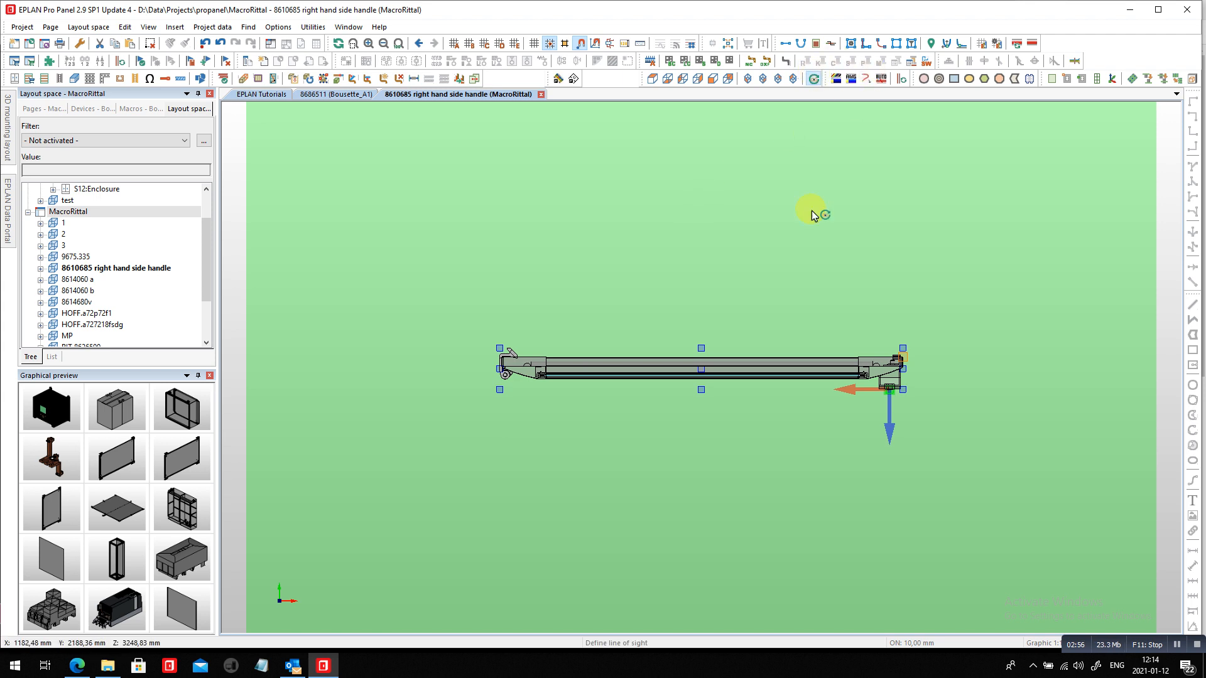
drag(812, 210, 805, 230)
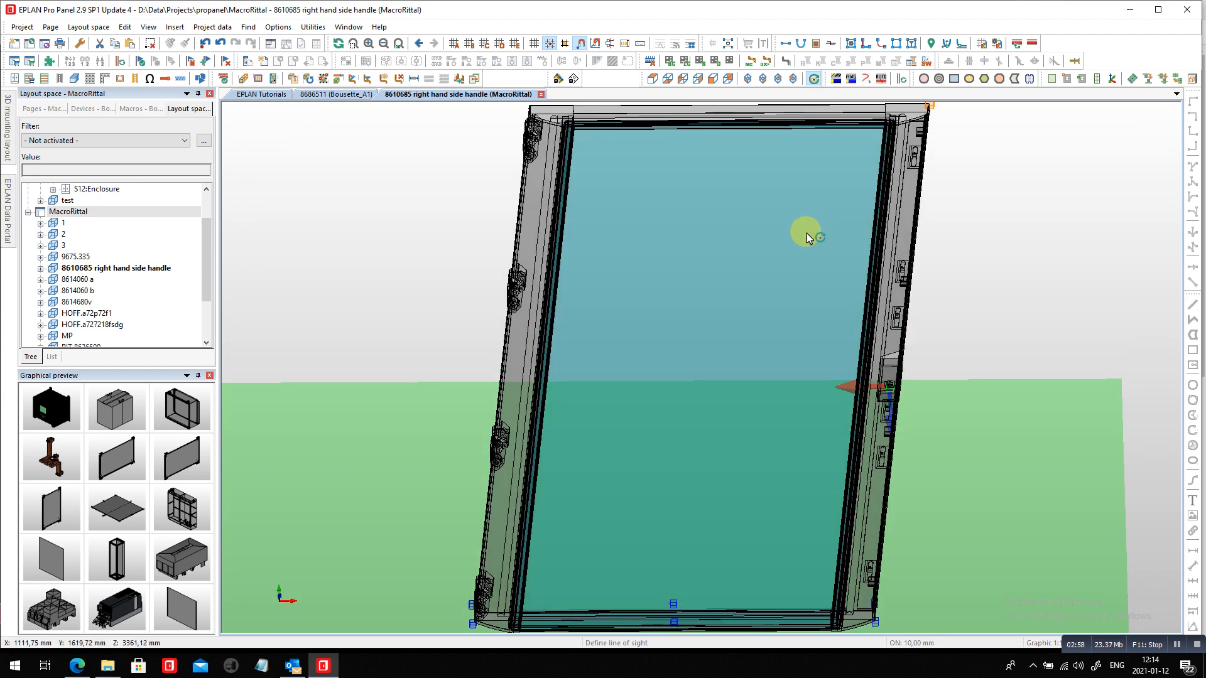
click(713, 78)
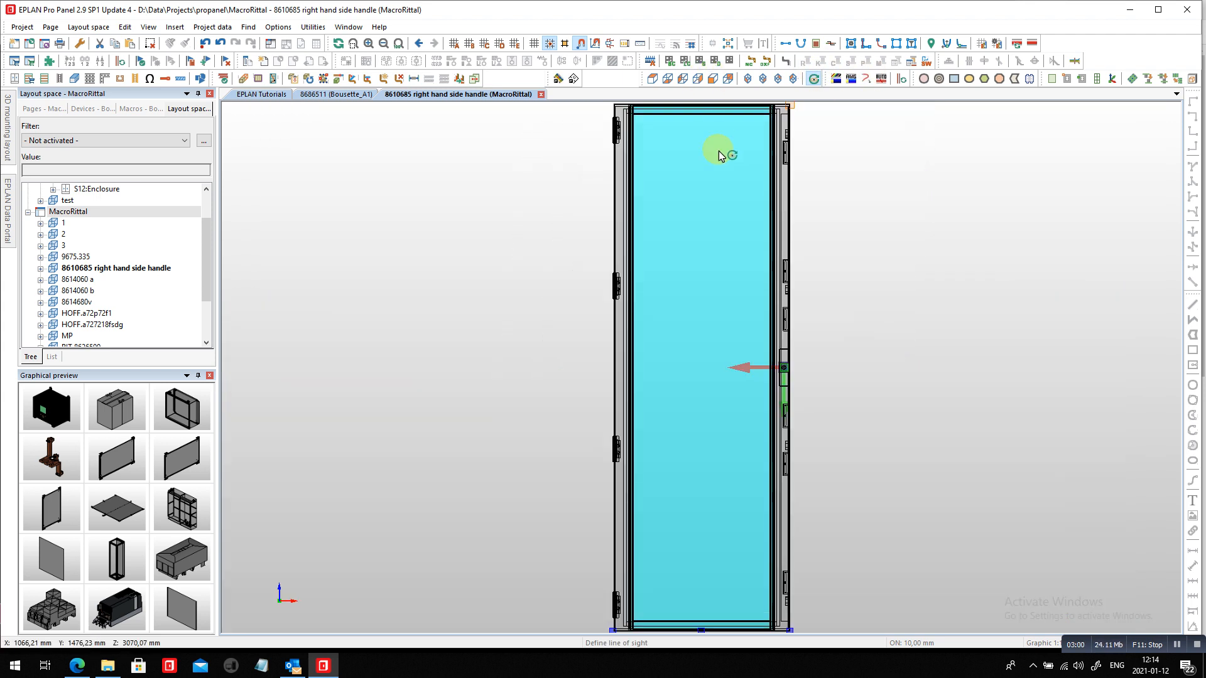
click(653, 80)
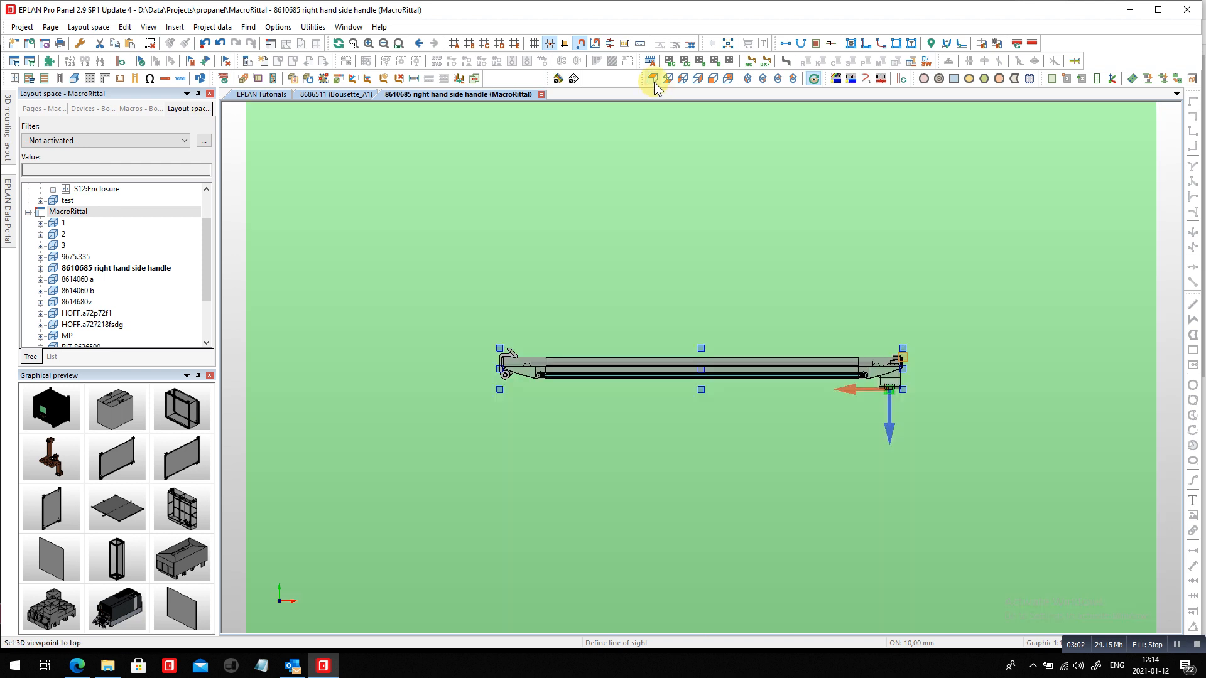
click(747, 79)
click(747, 81)
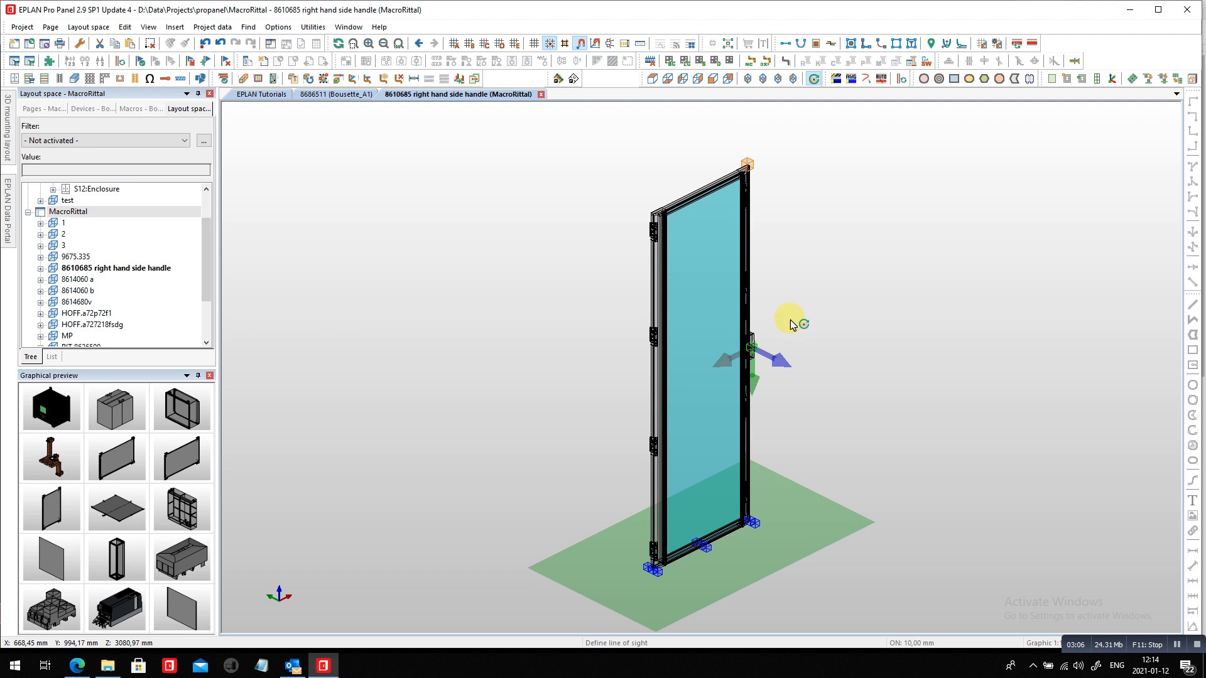
key(Escape)
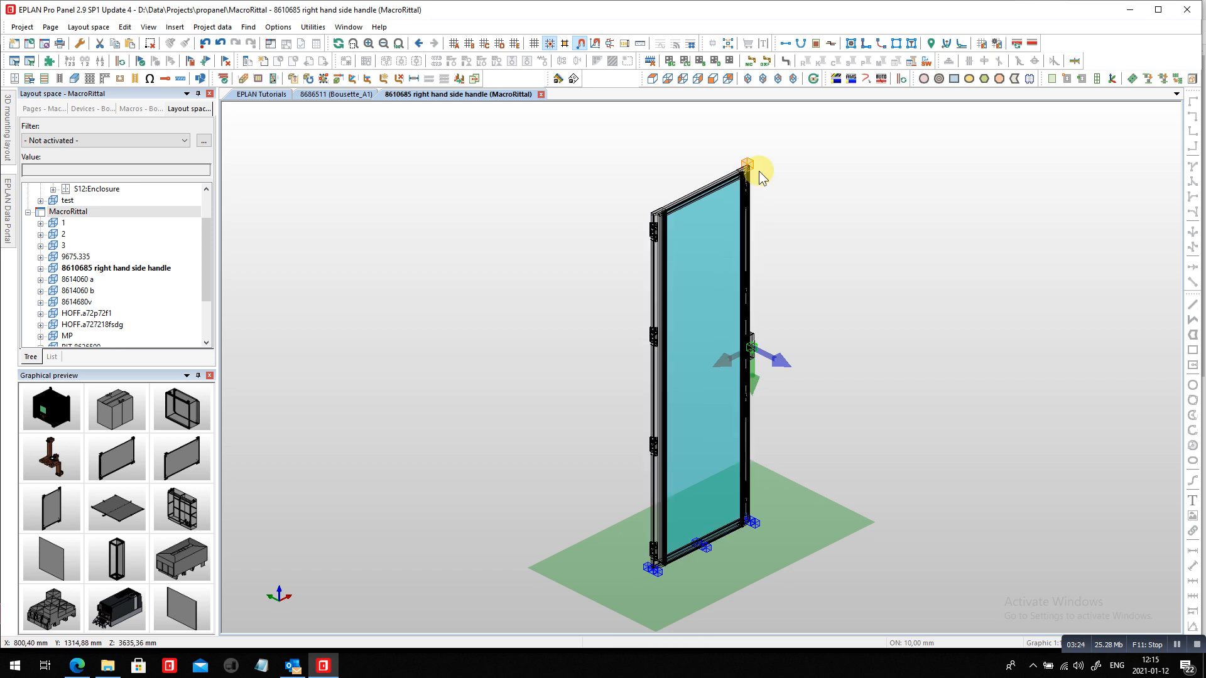
- Measure the distance between the two ends of the rounded edge at the door's upper handle-side corner
scroll(745, 156, up, 6)
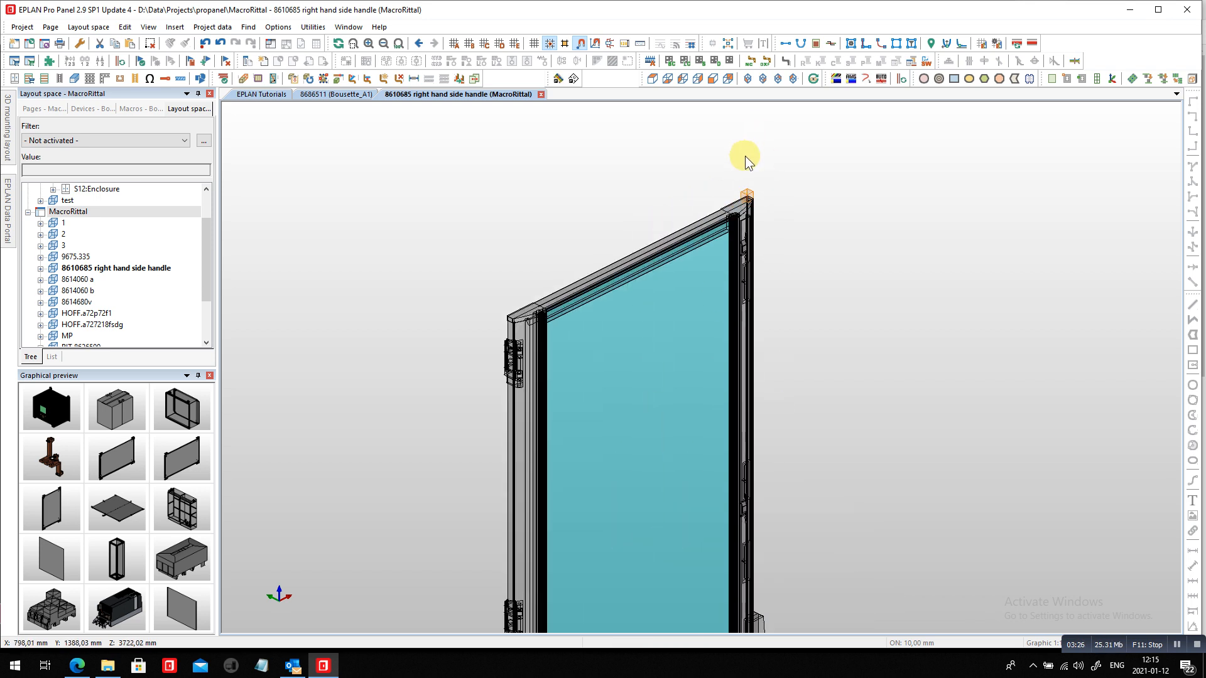
scroll(748, 236, up, 6)
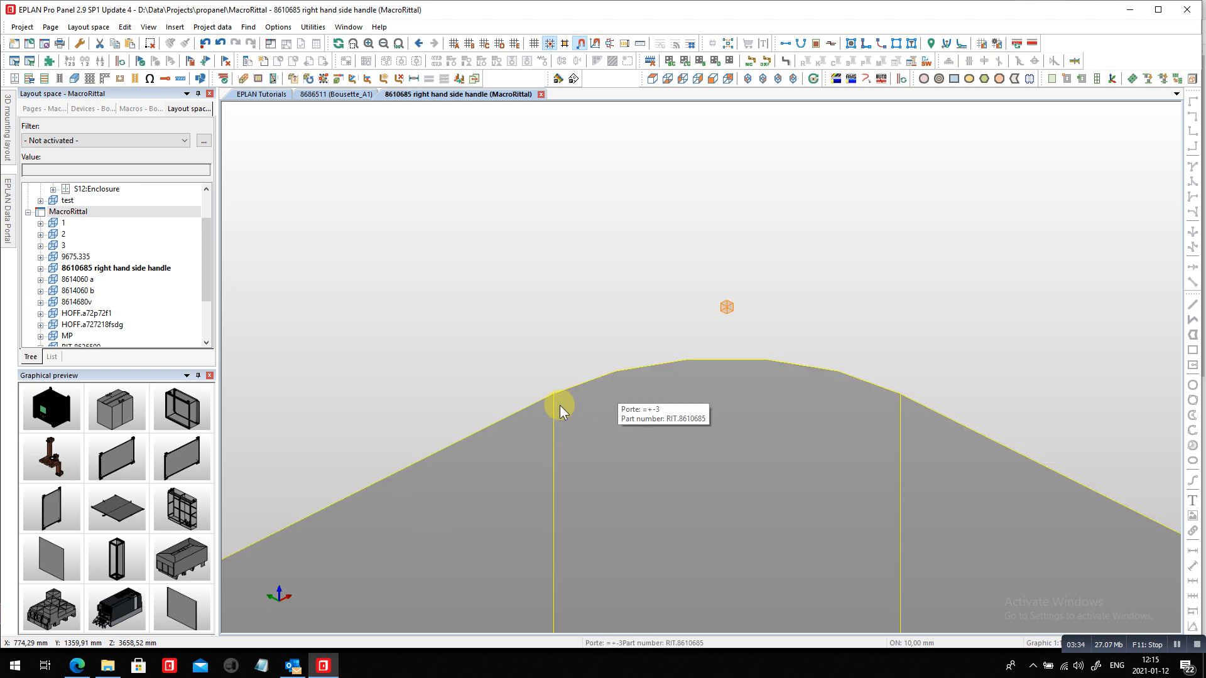
click(125, 26)
mouse_move(149, 28)
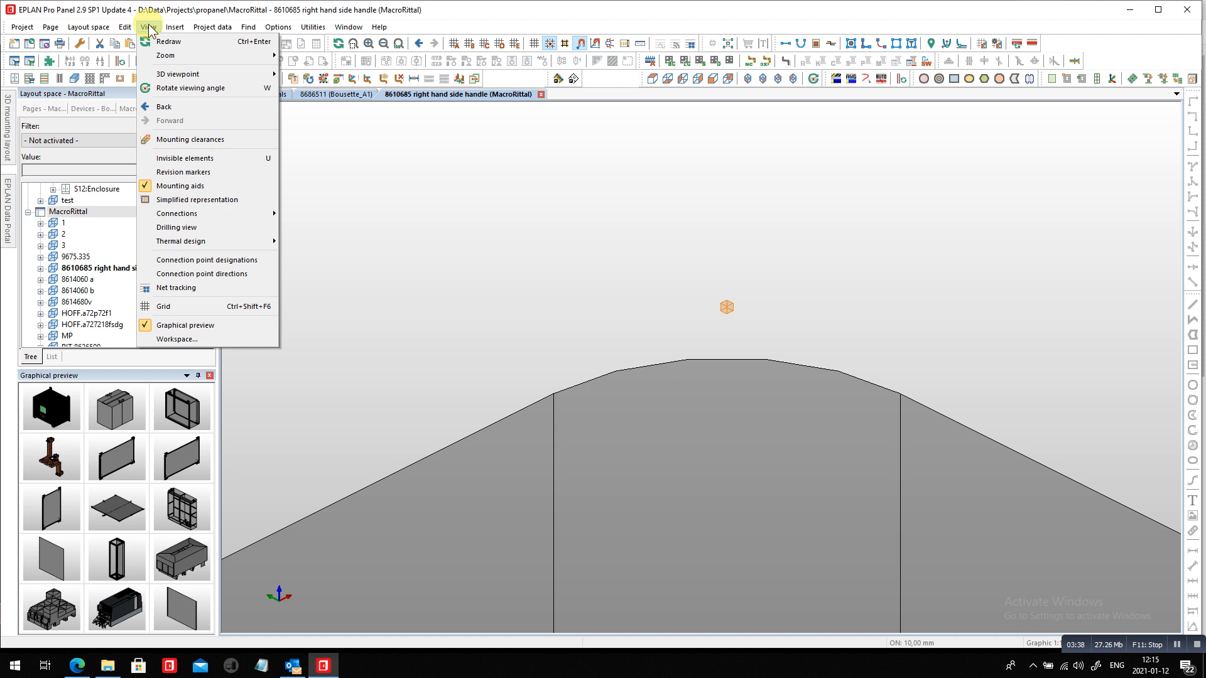
mouse_move(91, 27)
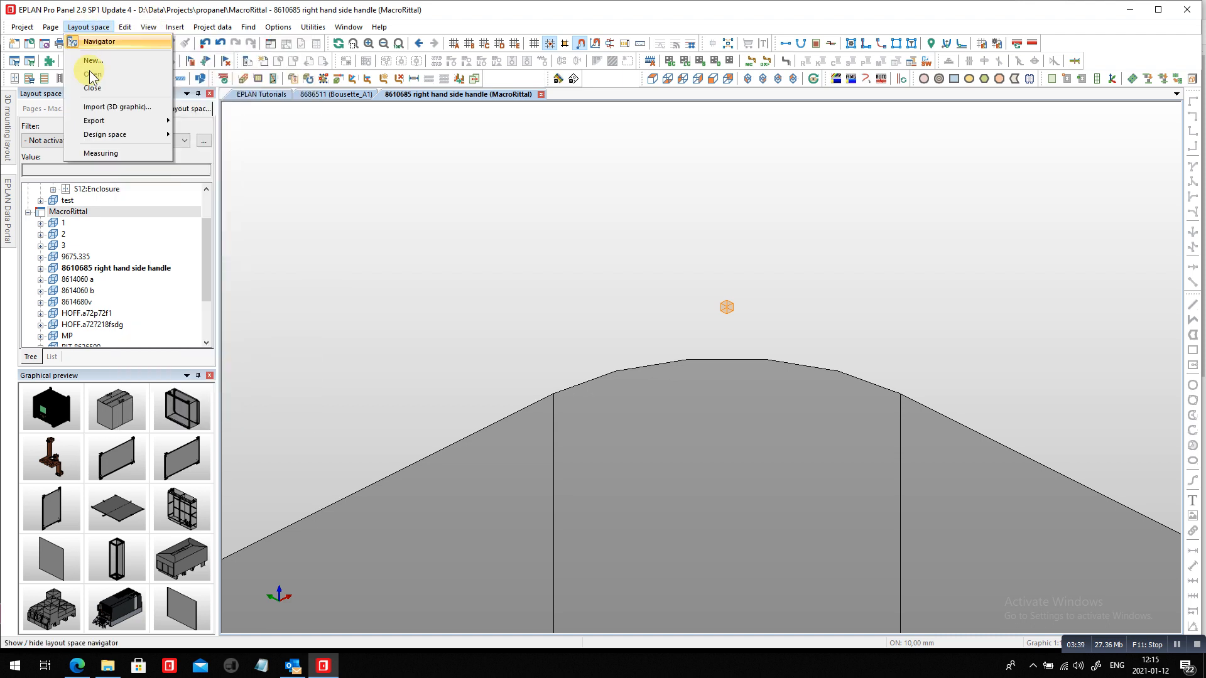
click(110, 154)
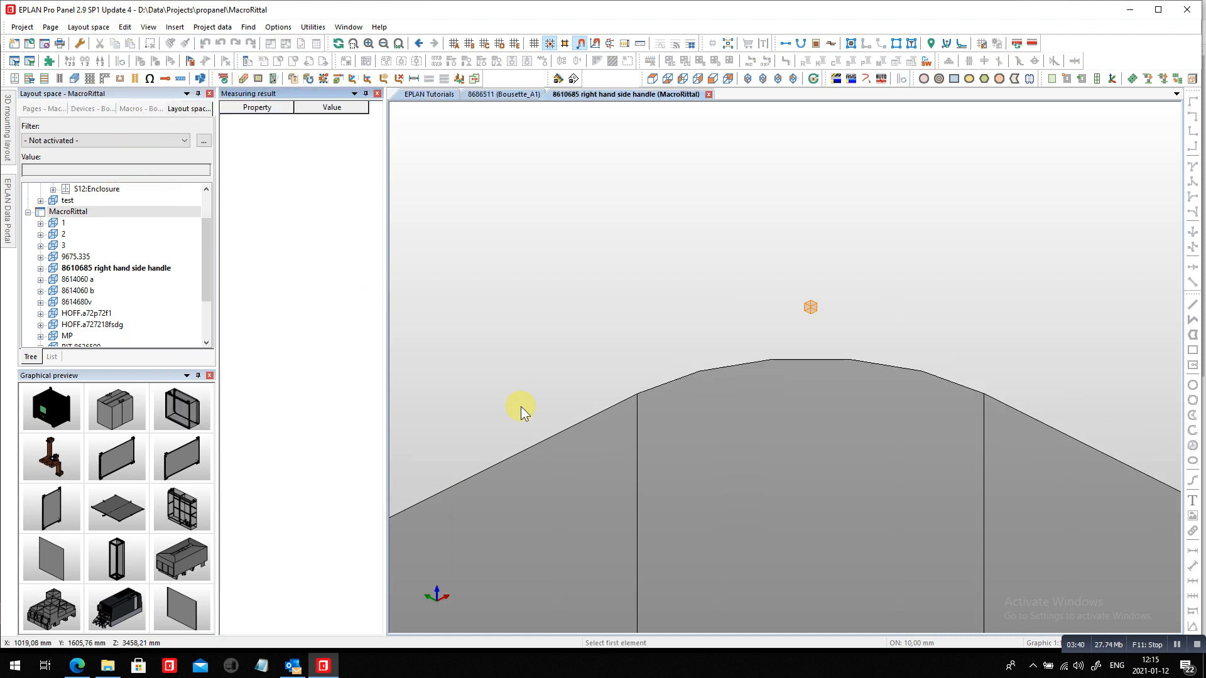
click(639, 395)
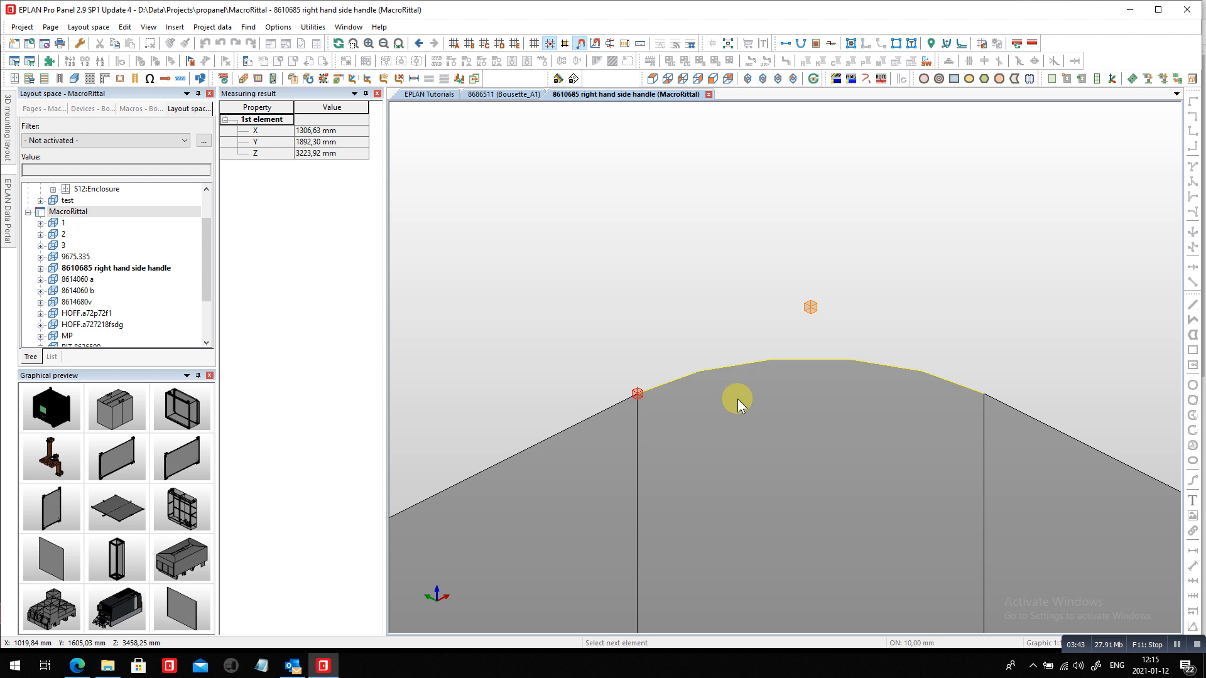
click(982, 396)
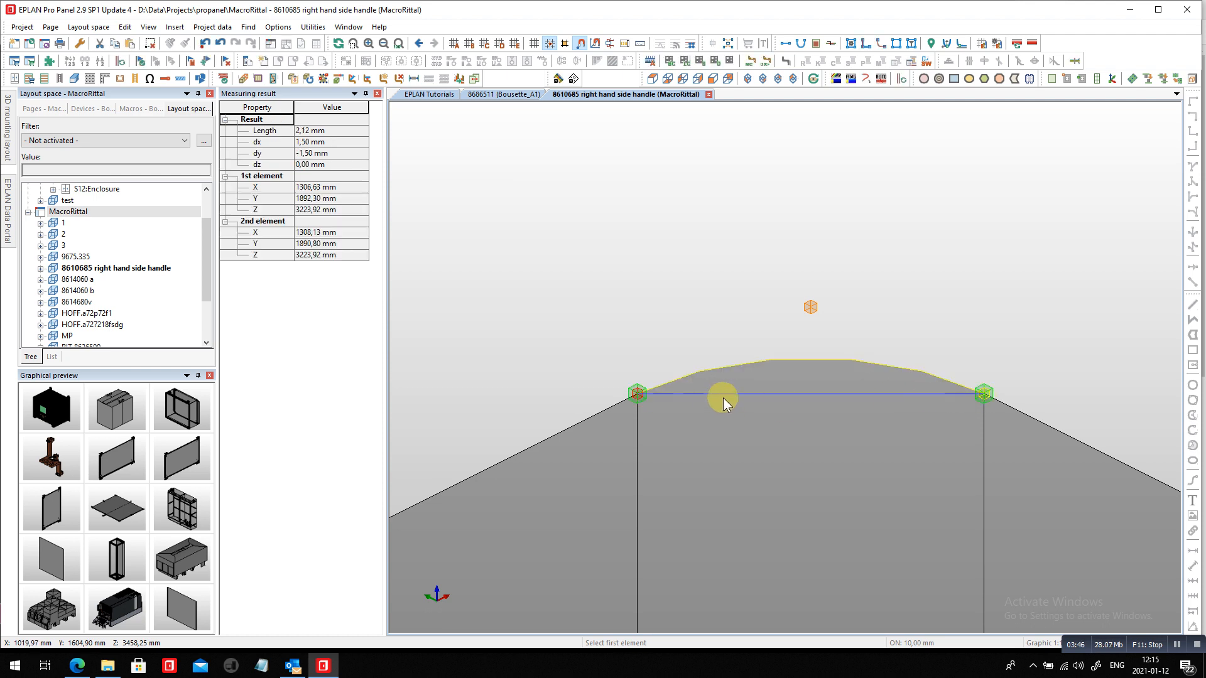
- Check the dy value of the corner measurement, close the measuring results and show the whole door isometrically
click(320, 157)
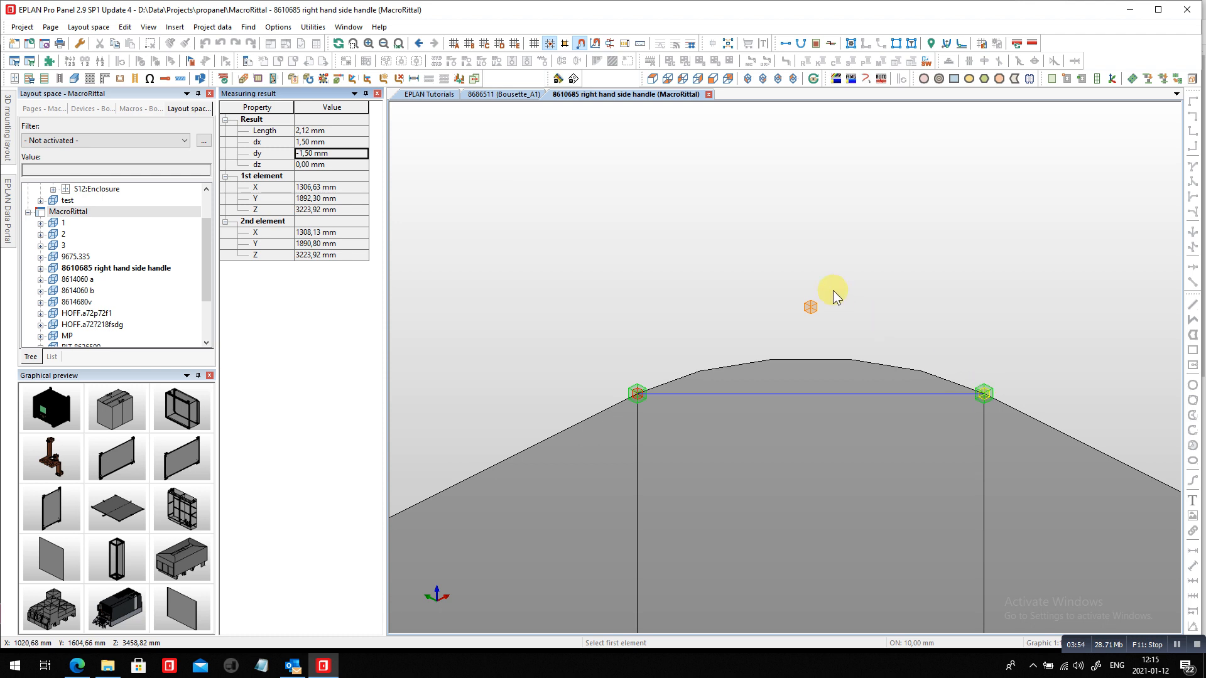
click(377, 93)
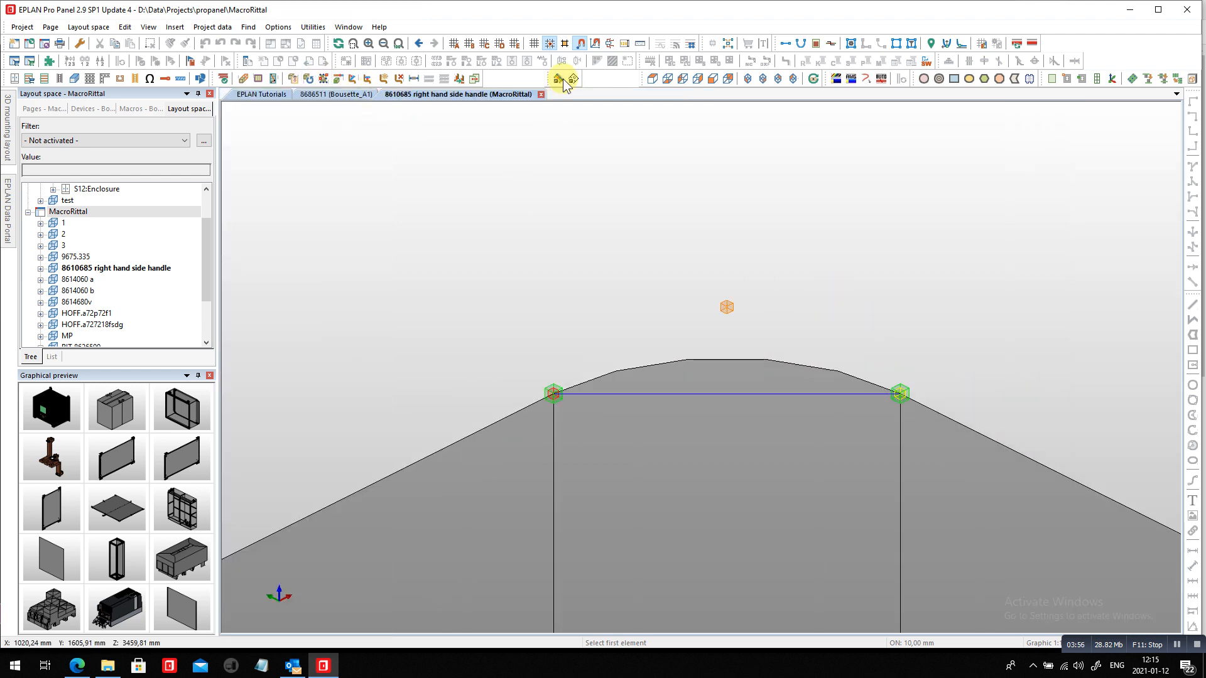
click(728, 79)
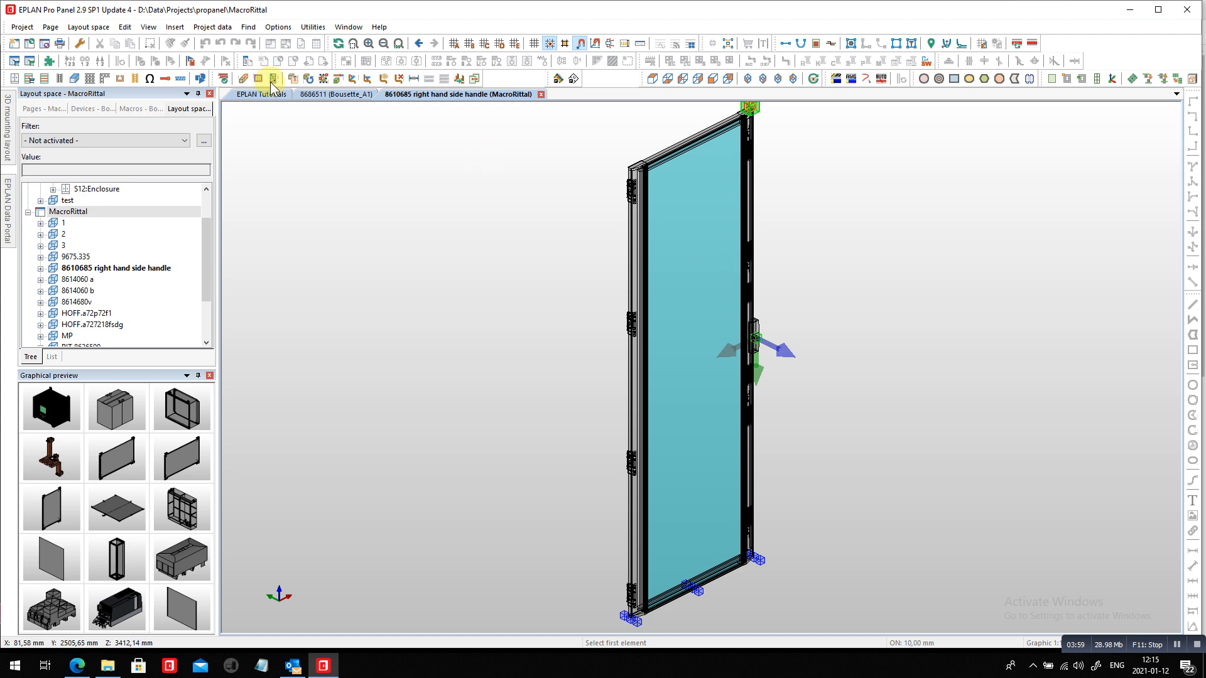
- Define a handle at the end of the rounded edge on the door's lower hinge-side corner, with a Y offset of 1,5 mm
click(125, 27)
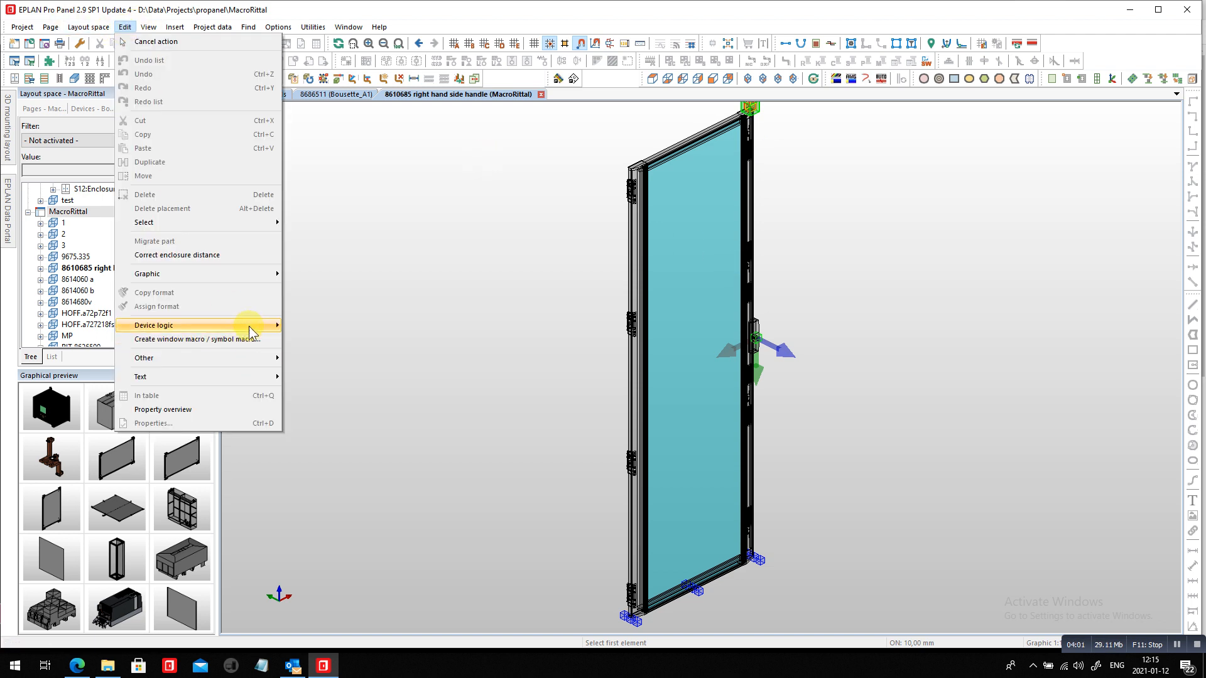
mouse_move(249, 325)
click(327, 341)
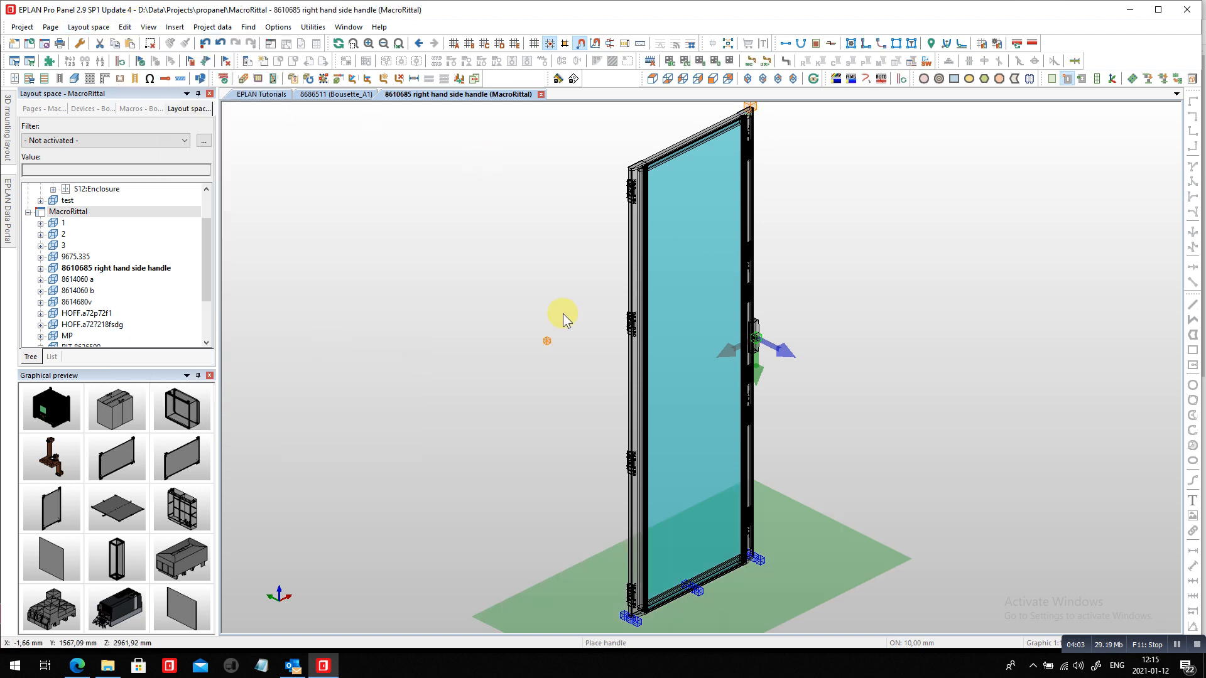
scroll(568, 295, down, 2)
scroll(575, 476, up, 7)
scroll(703, 396, up, 5)
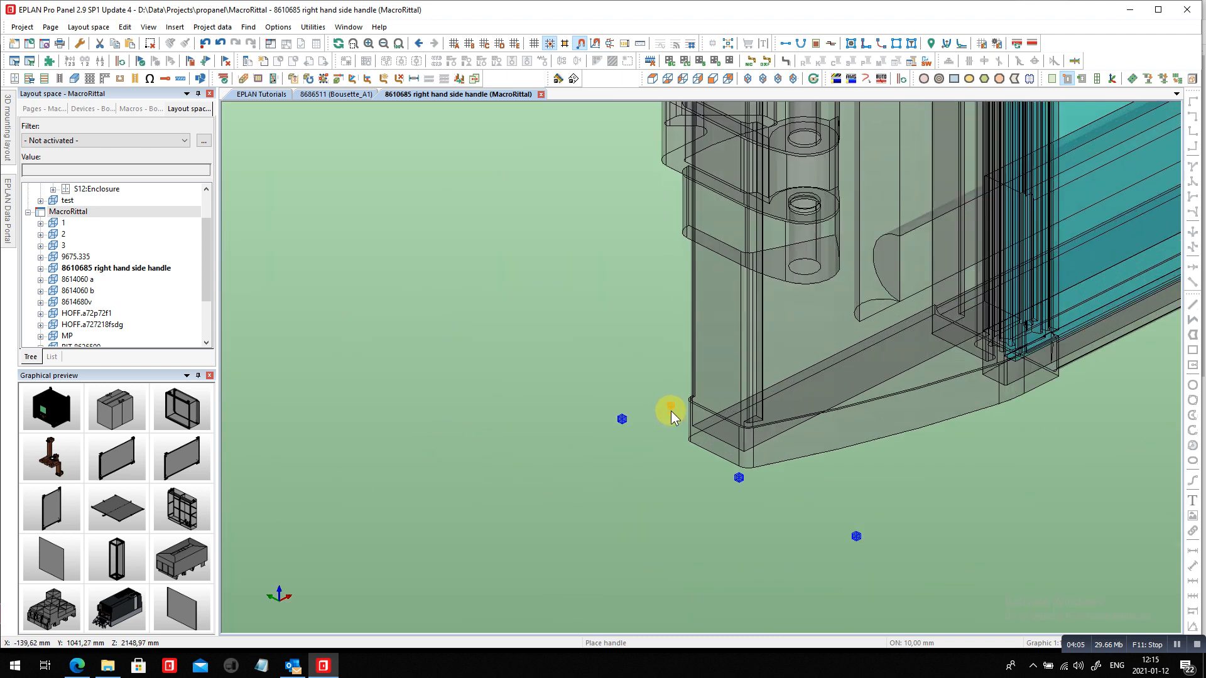
scroll(639, 277, down, 2)
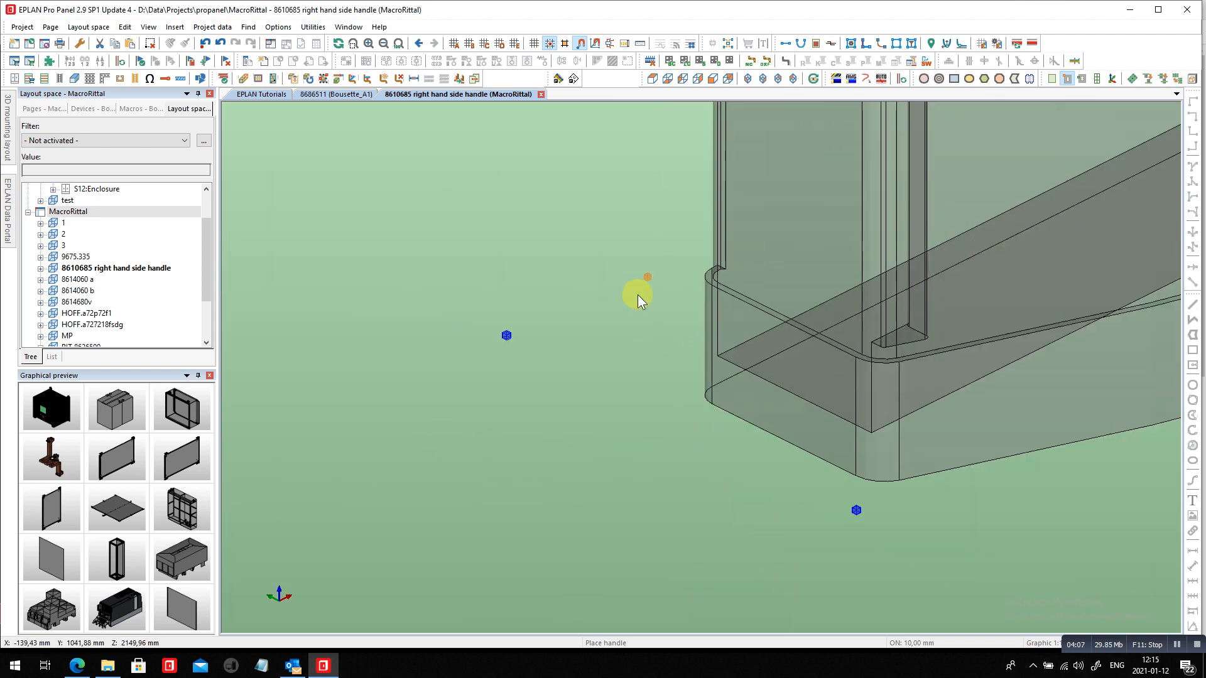
right_click(606, 296)
click(665, 383)
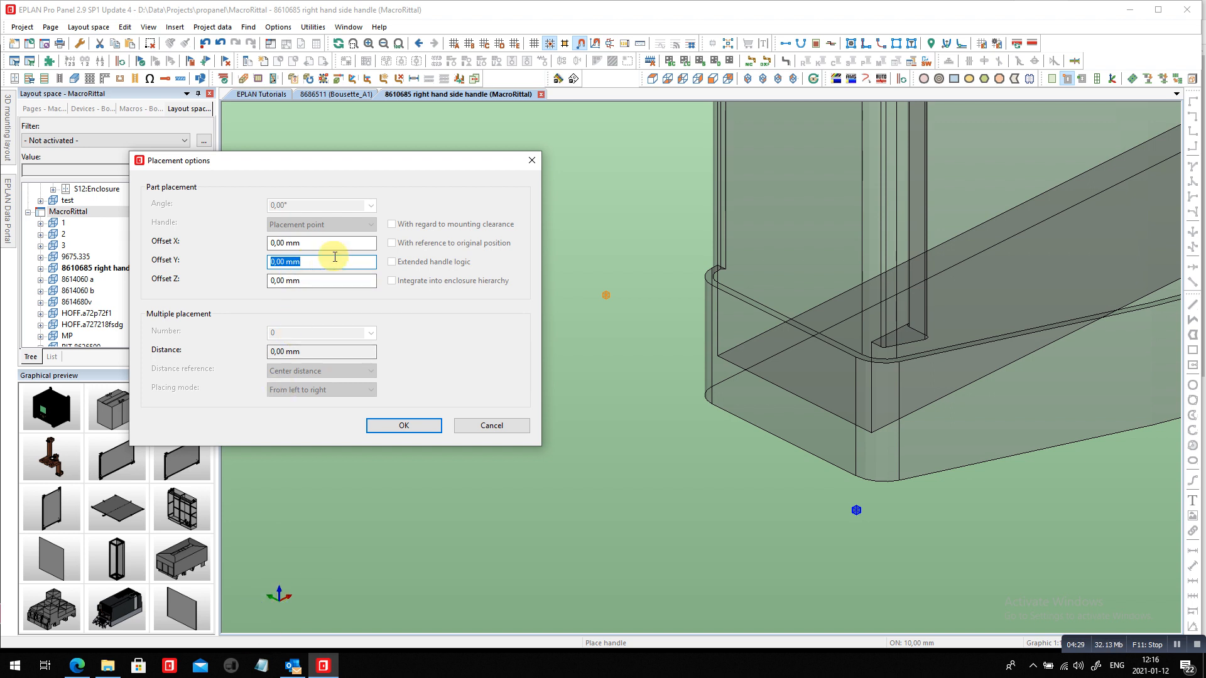
text(1,5)
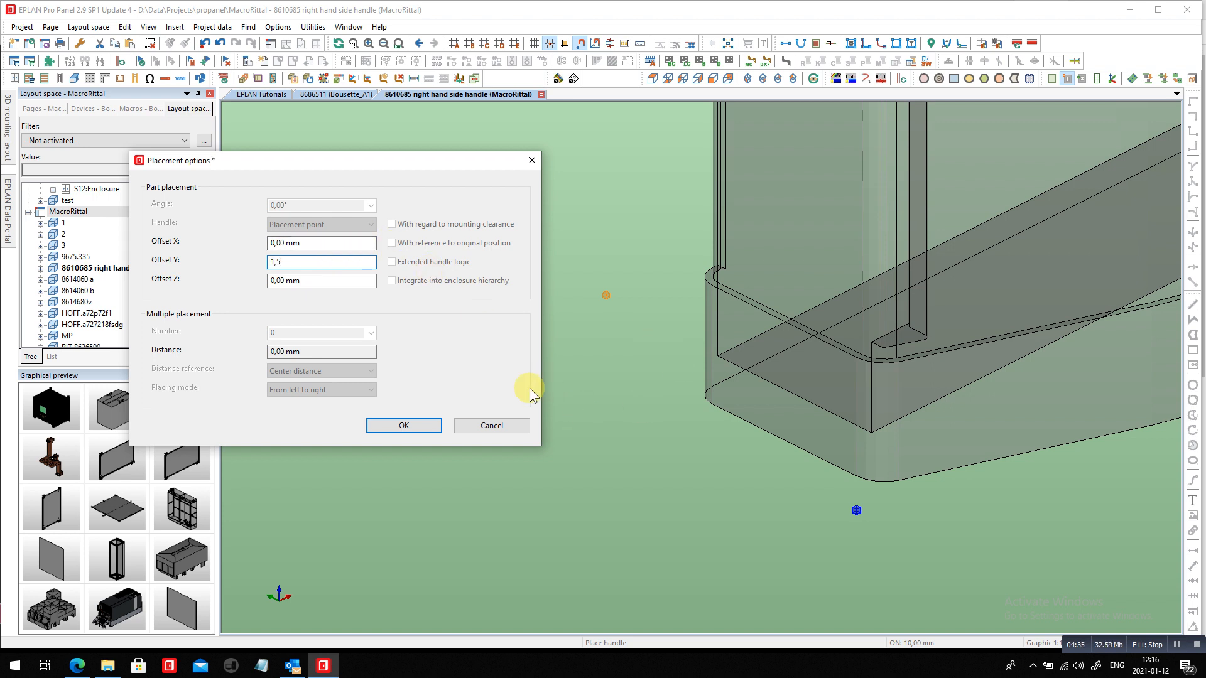
click(414, 426)
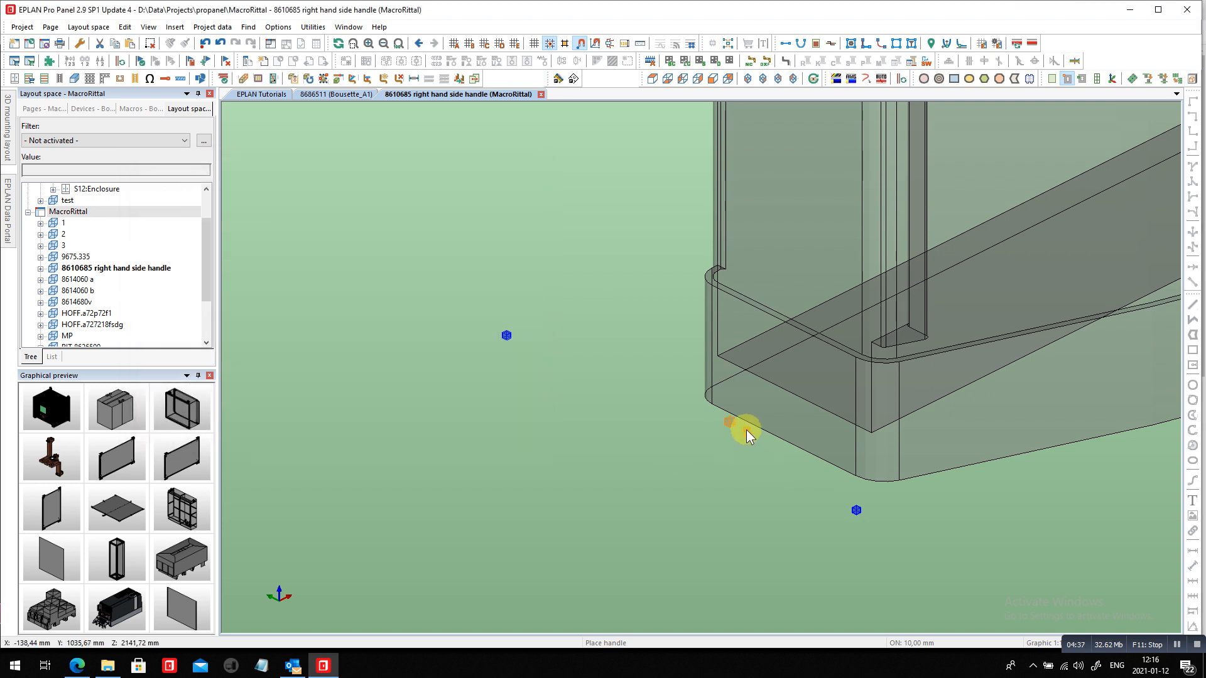
scroll(711, 407, up, 3)
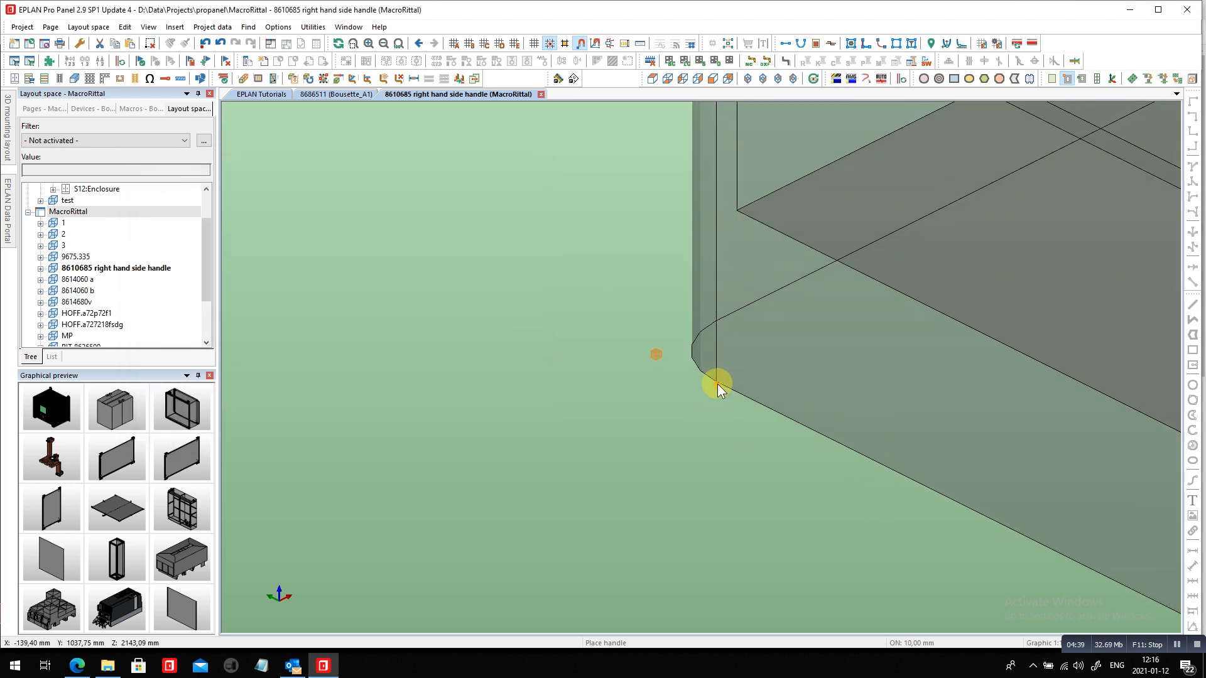
click(715, 380)
- Assign the macro name Rittal\TS\TS8610685_3D_flip.ema in the first macro definition row of layout space 8610685 right hand side handle
click(144, 269)
right_click(144, 268)
click(189, 453)
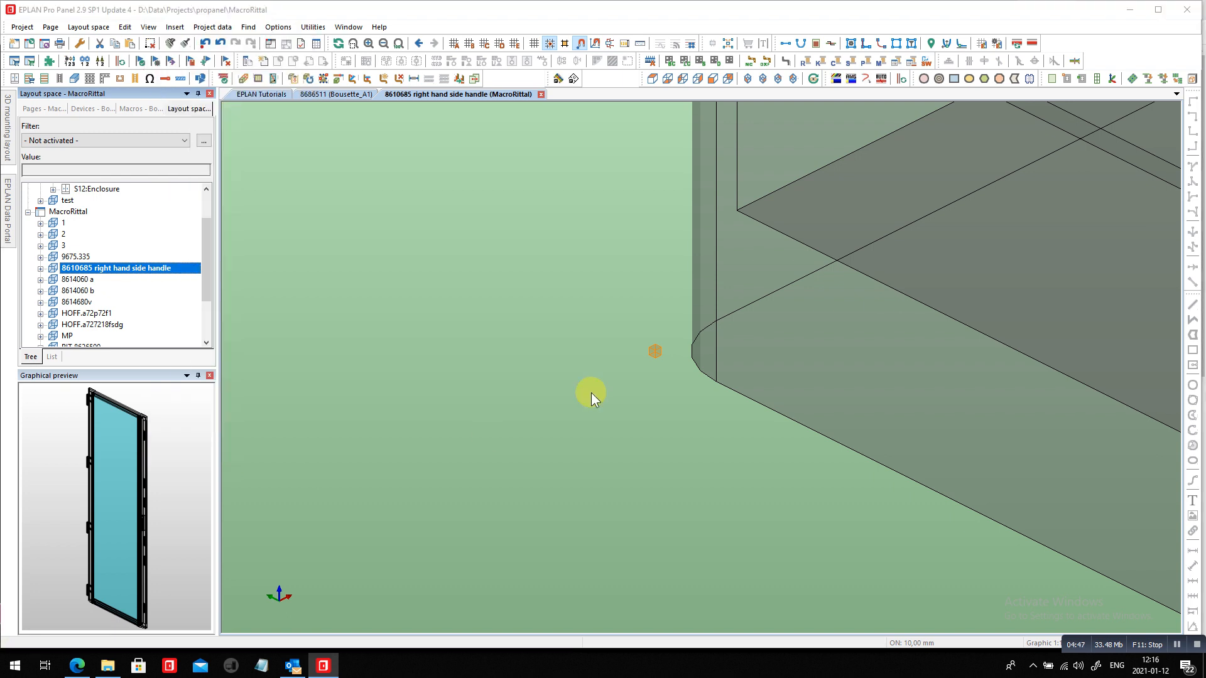
click(644, 123)
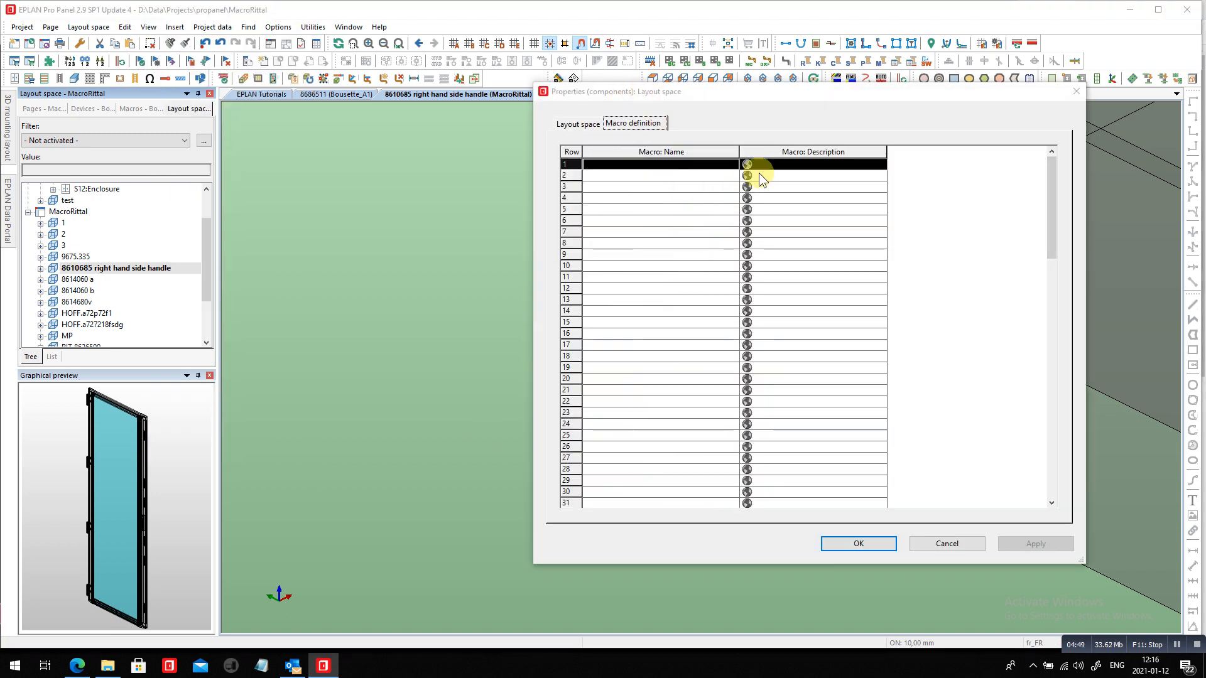
click(734, 164)
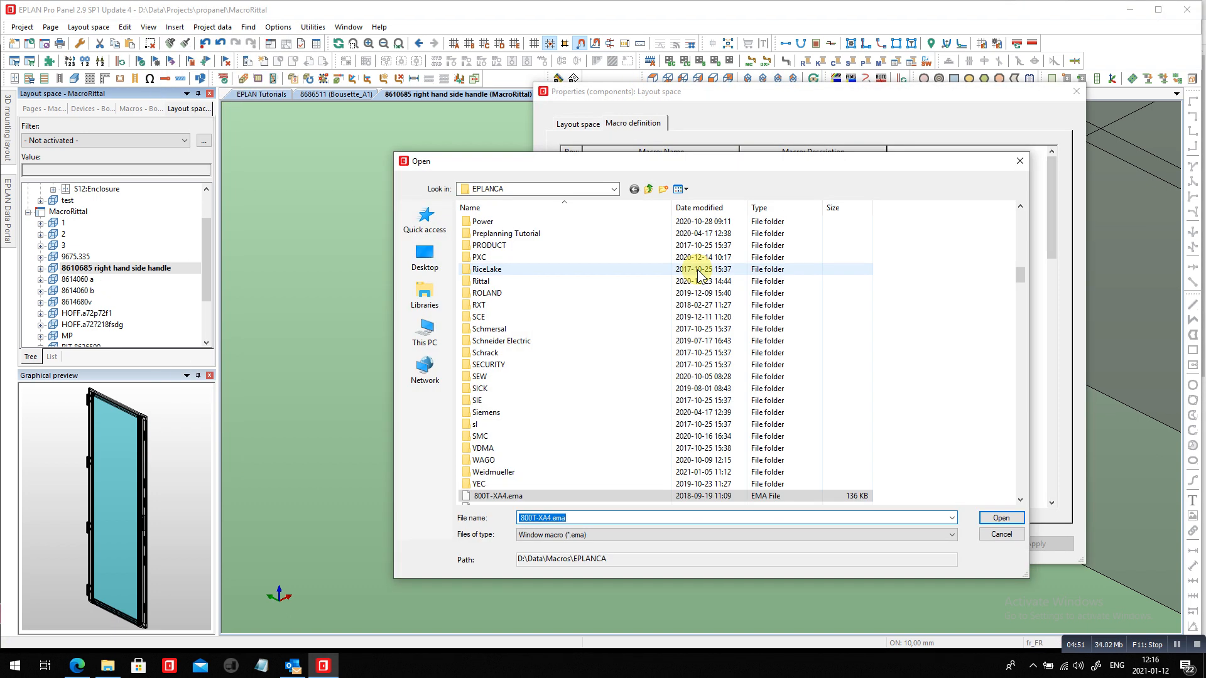
double_click(487, 283)
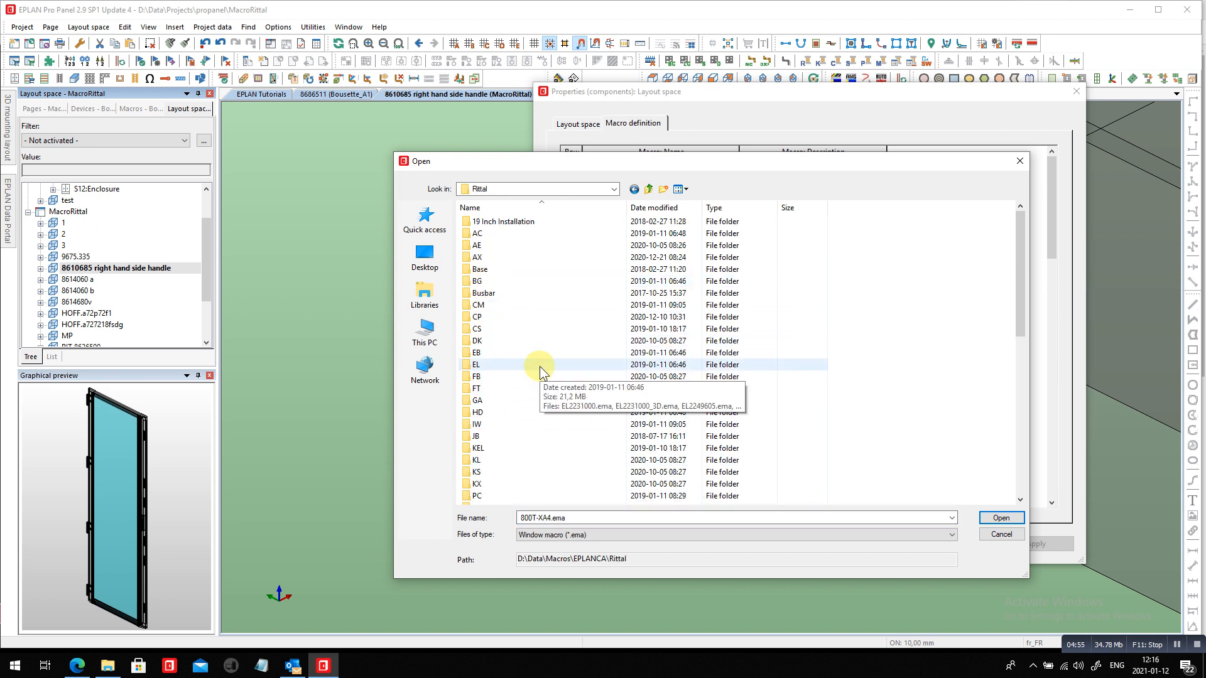
scroll(523, 360, down, 6)
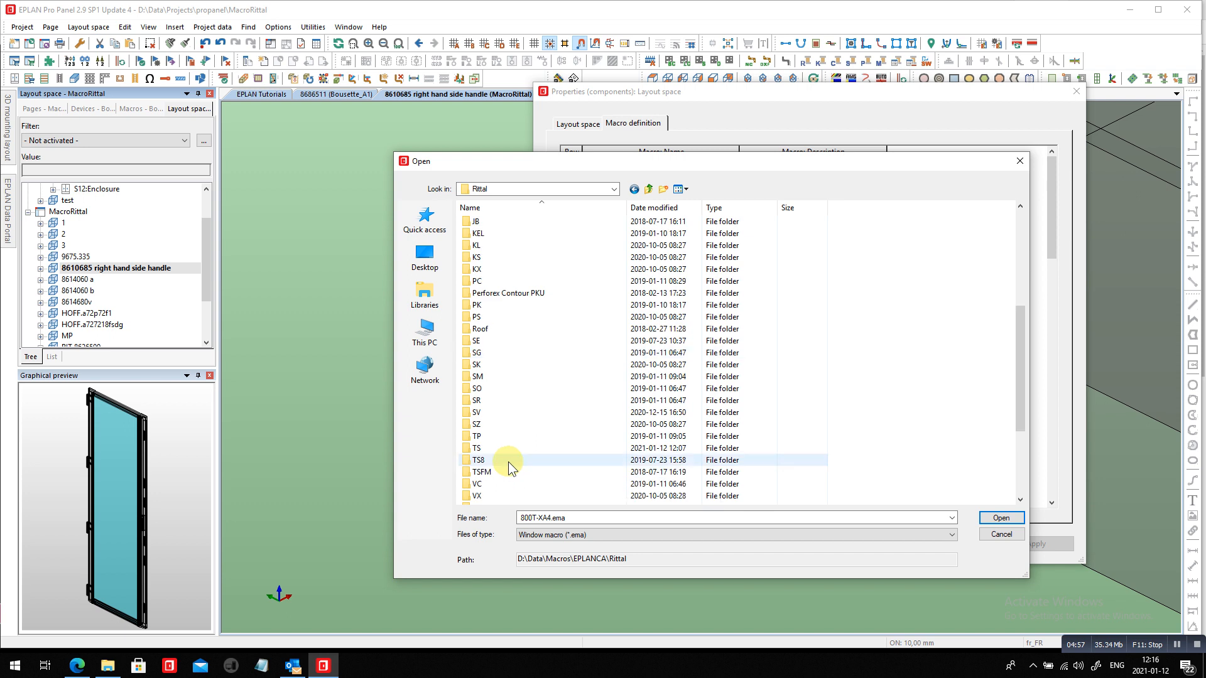
double_click(481, 447)
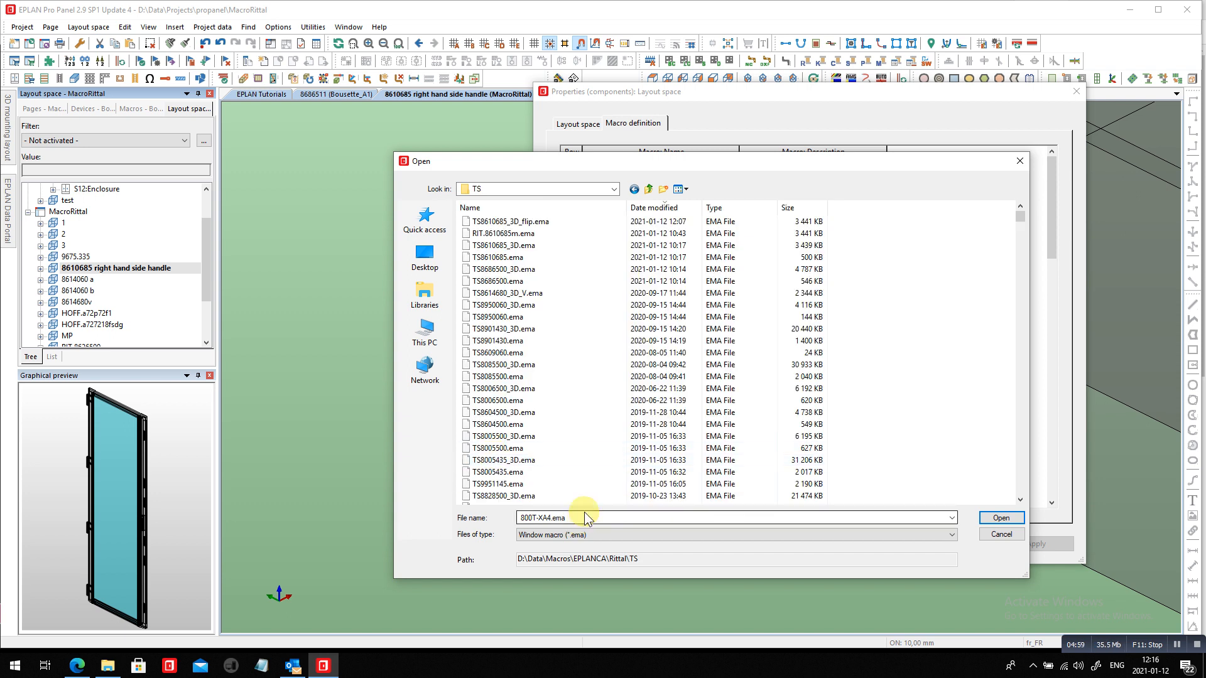
text(ts)
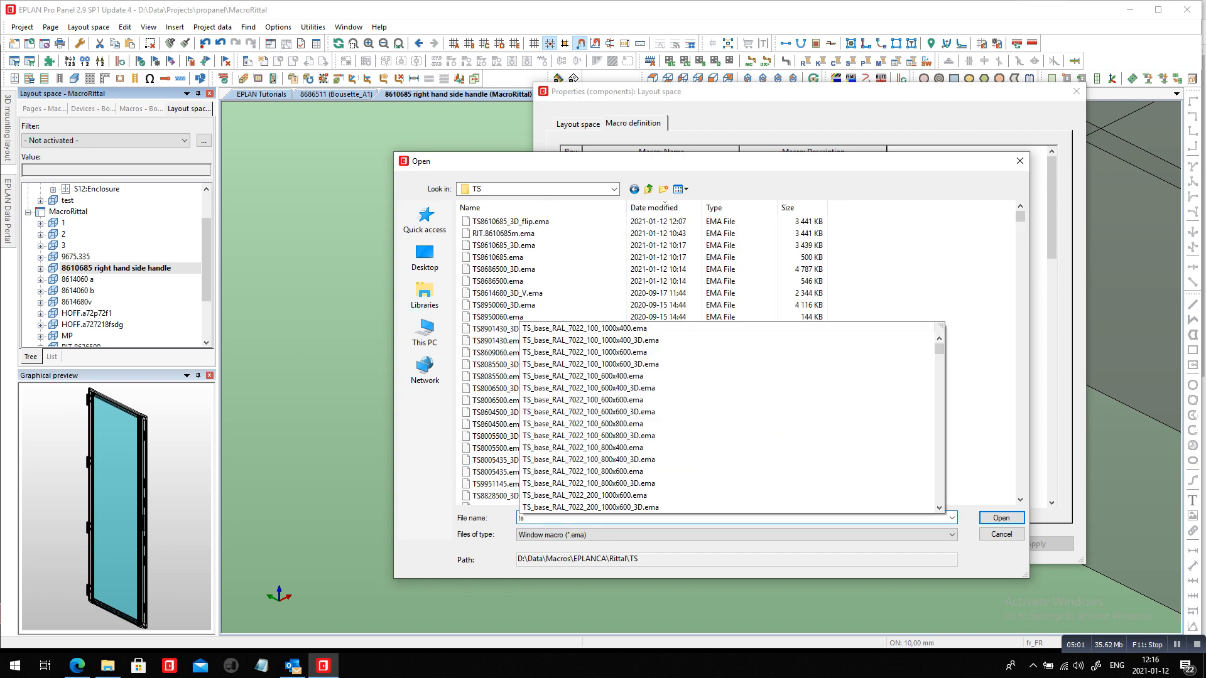
text(8610685)
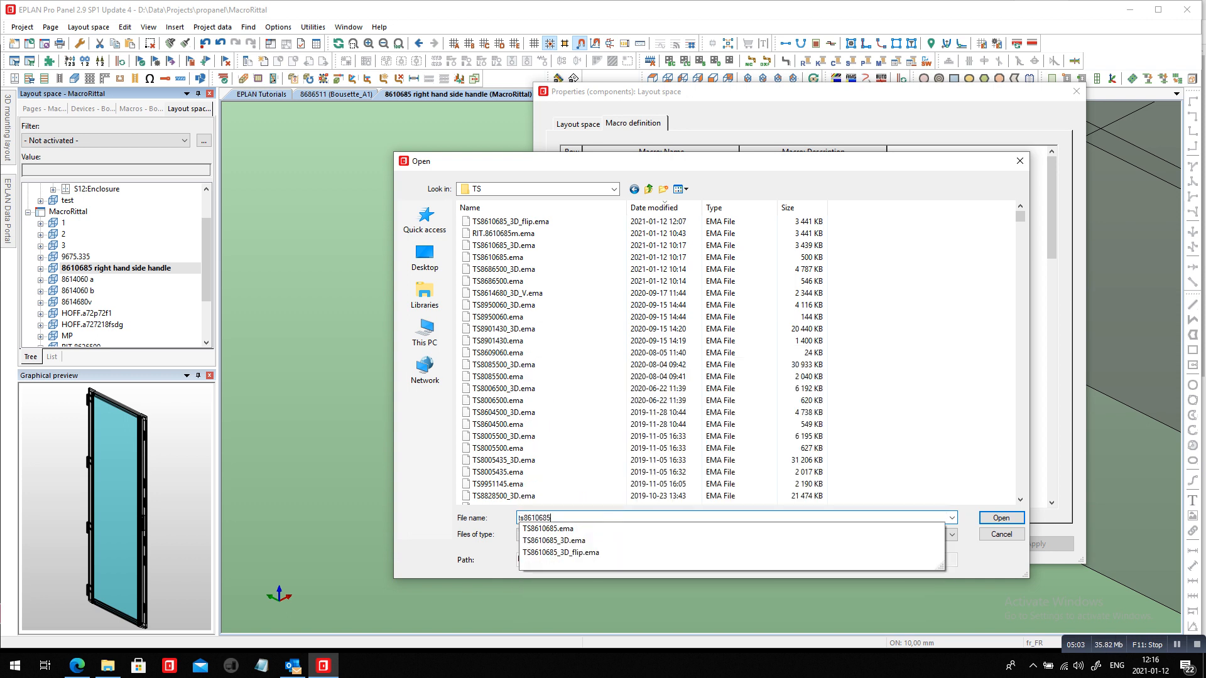
click(598, 551)
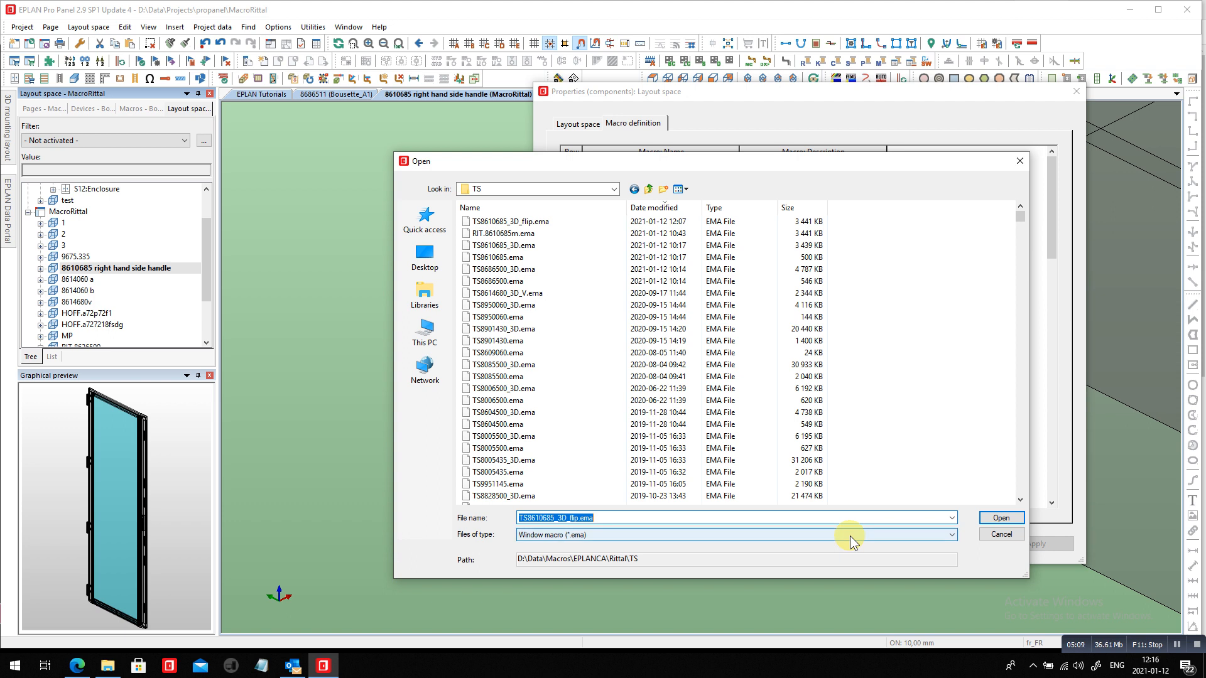
click(997, 514)
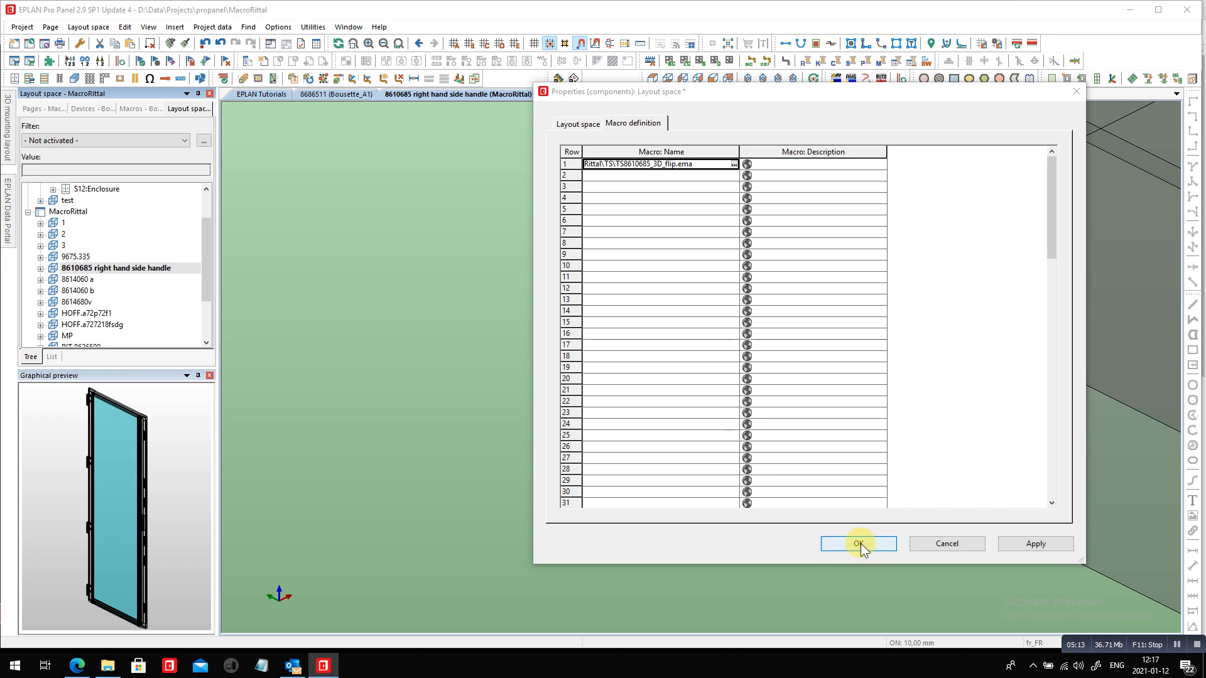
click(859, 544)
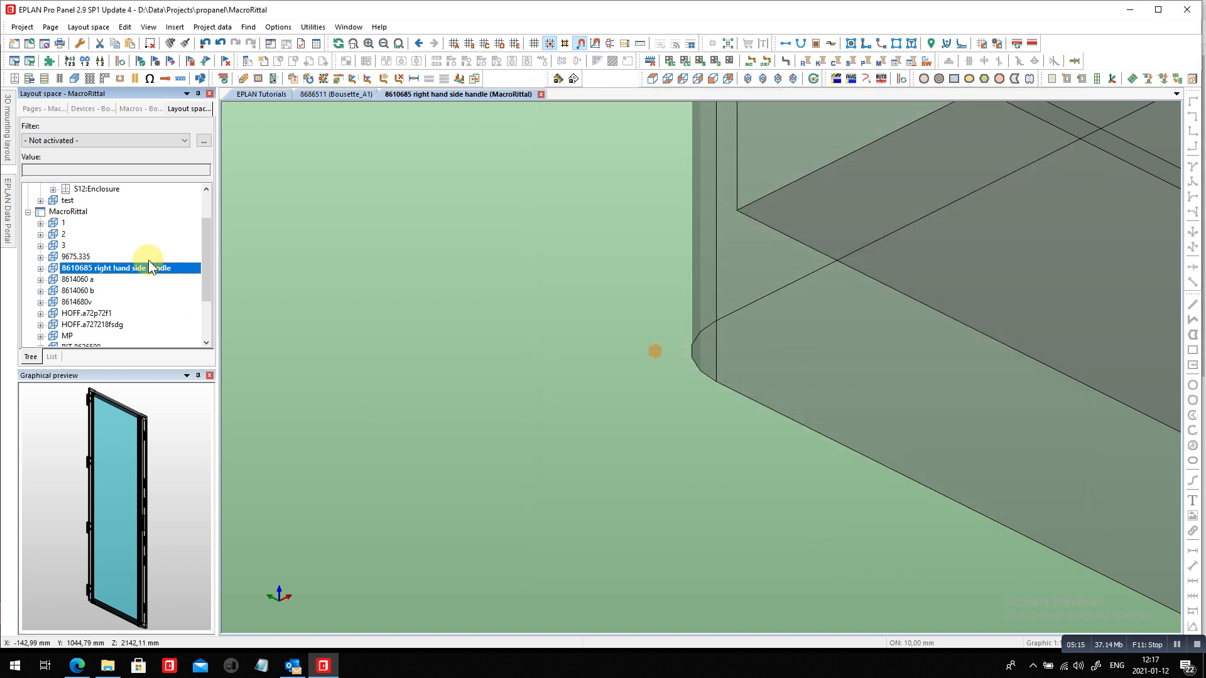
- Generate the macro automatically from layout space 8610685 right hand side handle
click(213, 27)
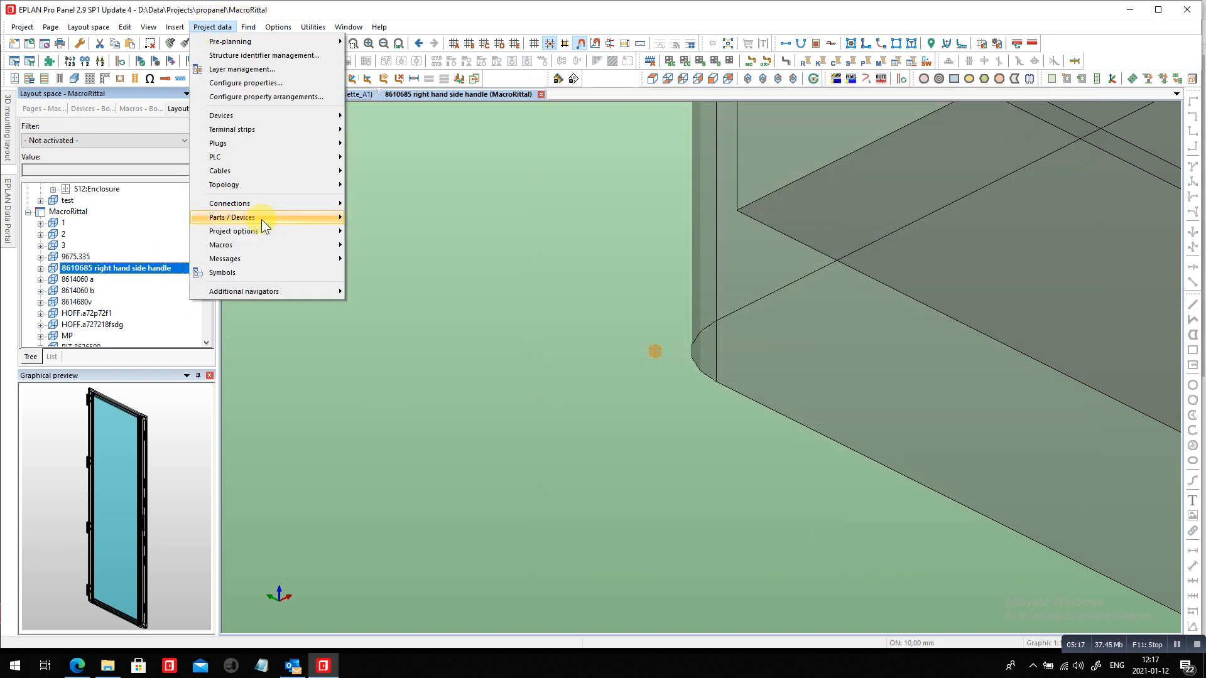
mouse_move(267, 245)
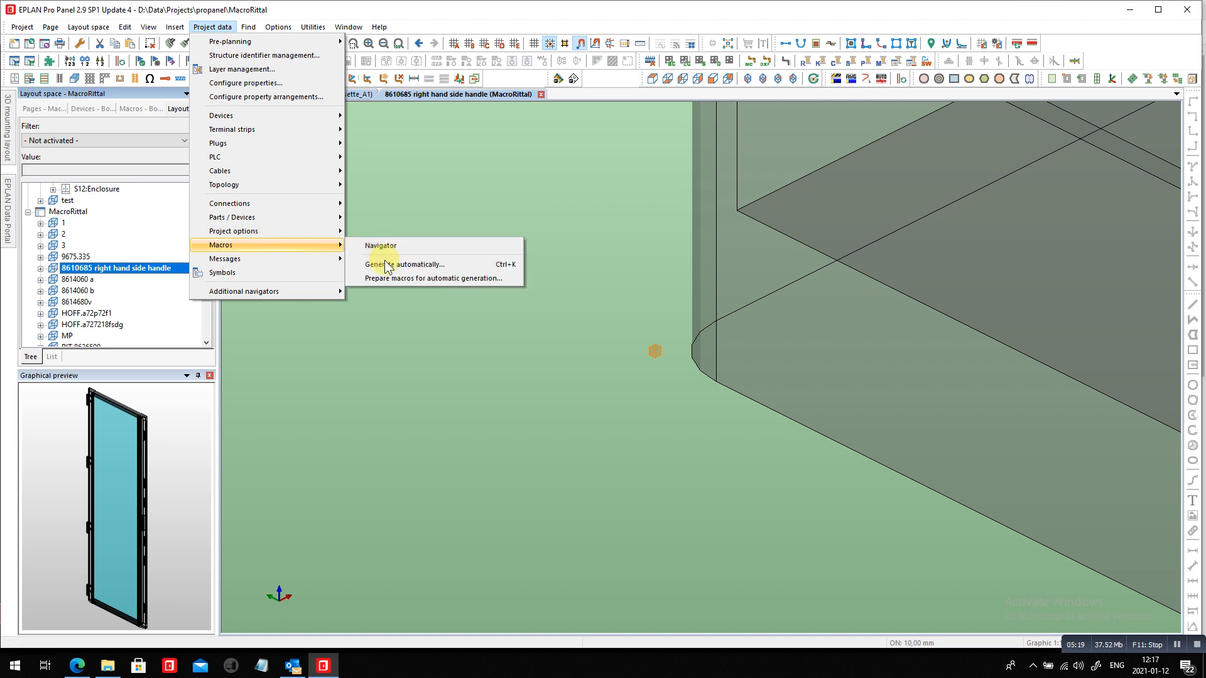
click(387, 265)
click(638, 372)
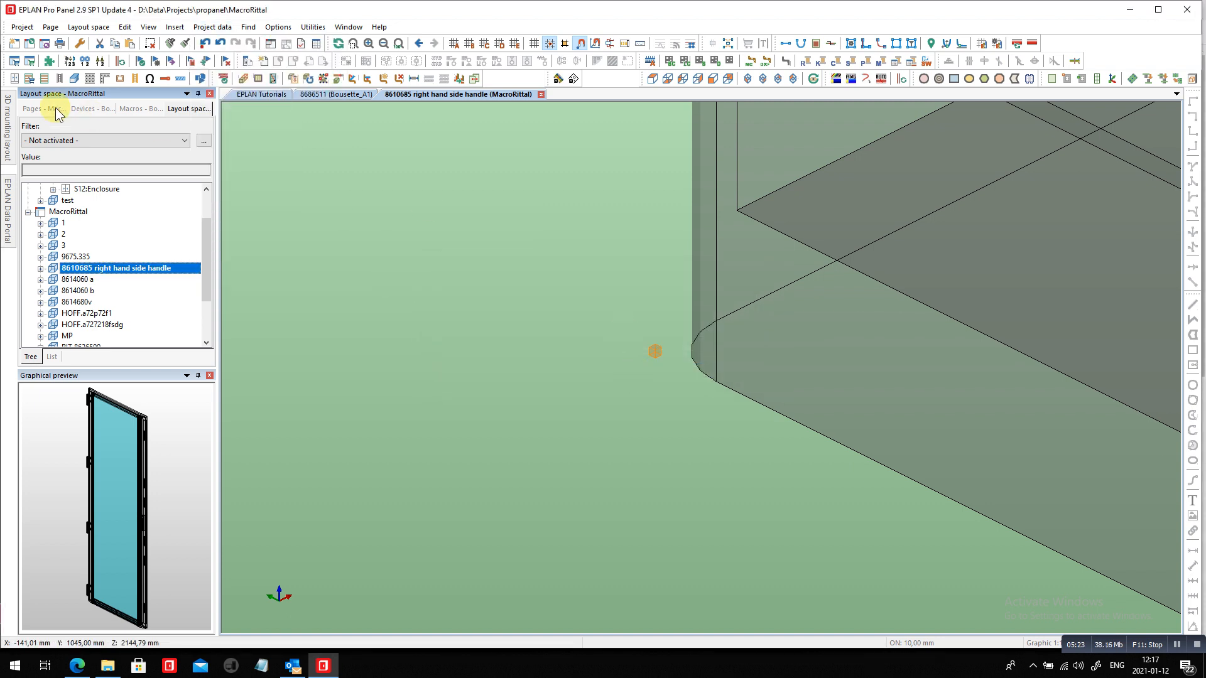
- Search parts management for 8610685 and check the graphical macro in the mounting data of part RIT.8610685
click(14, 61)
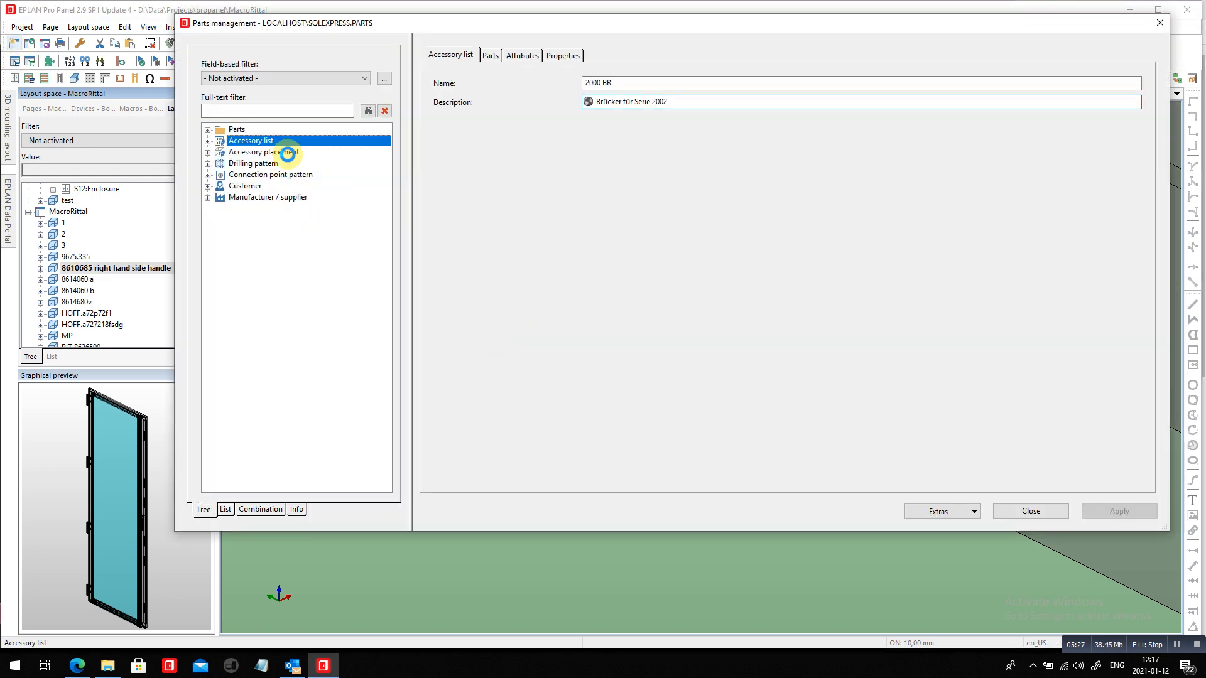
click(280, 110)
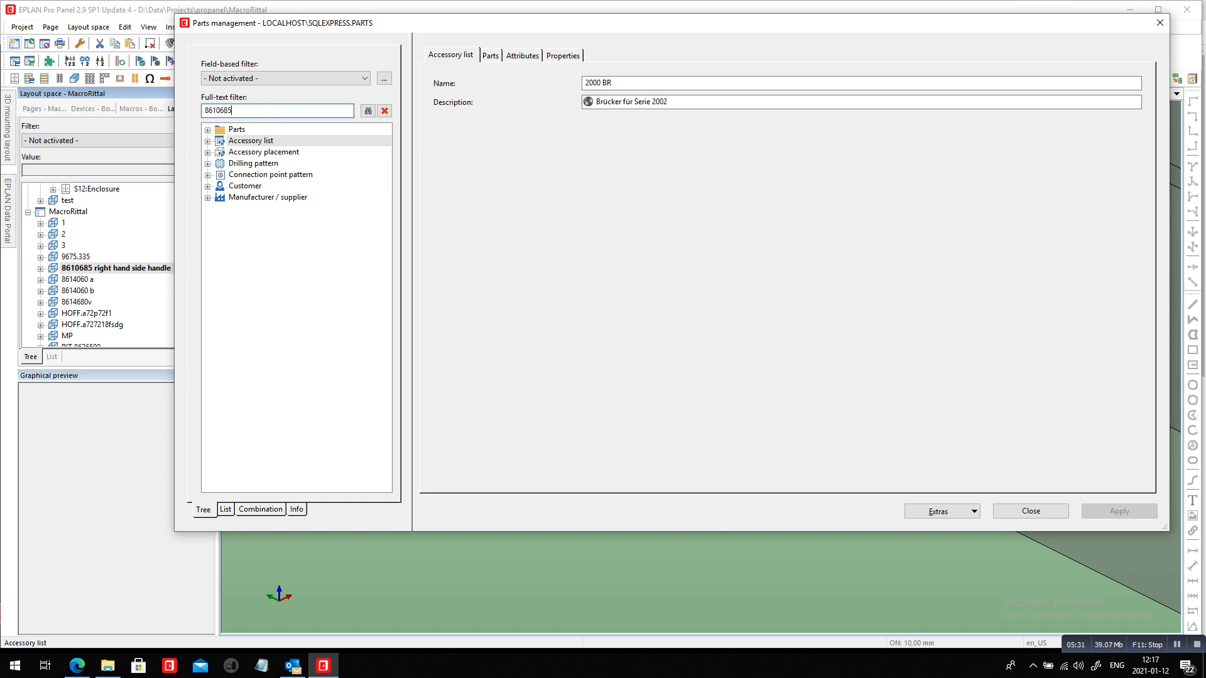
click(368, 111)
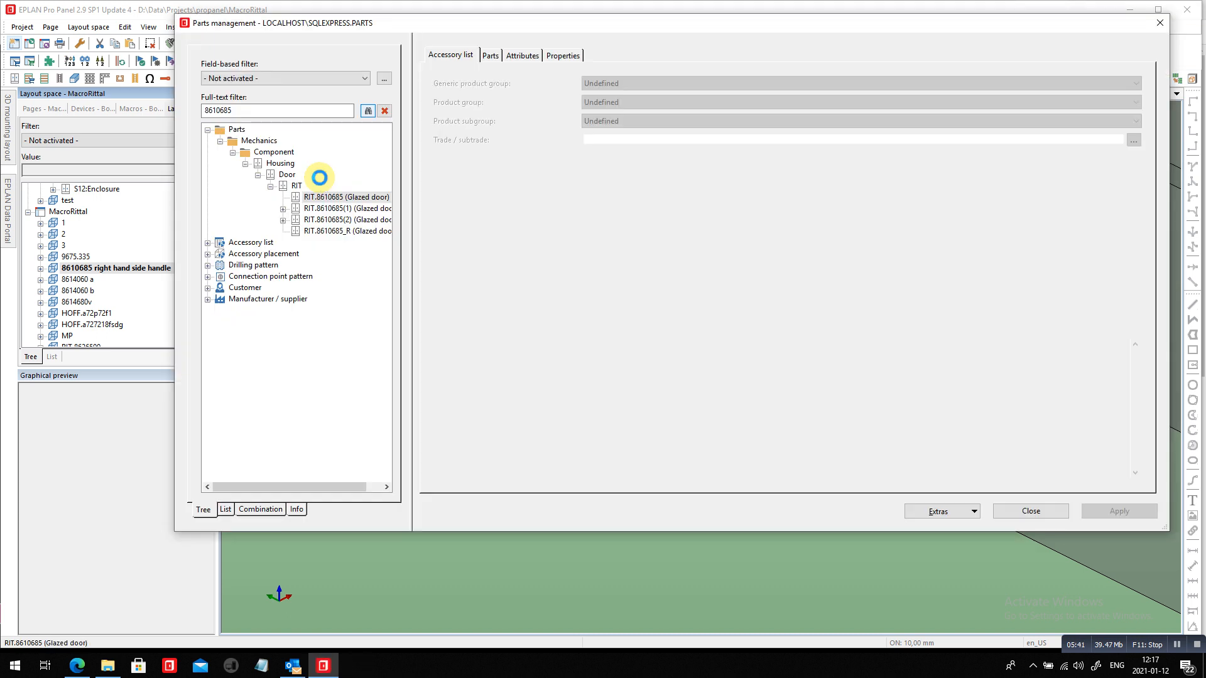
click(335, 196)
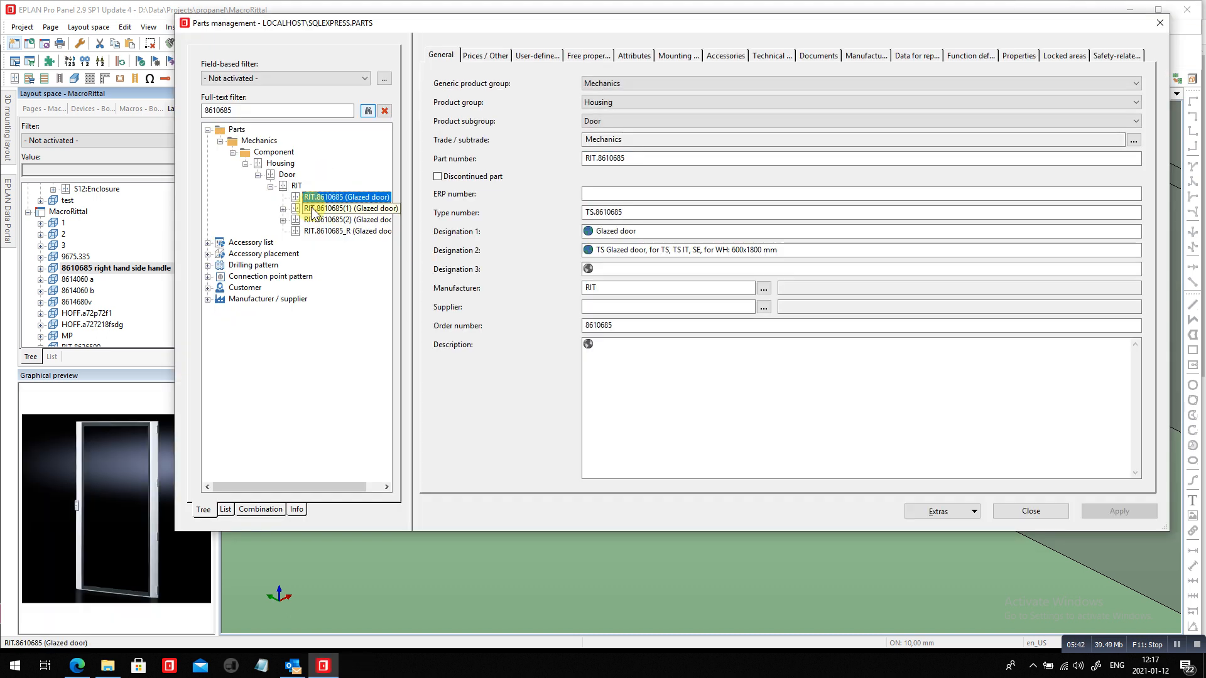
click(682, 55)
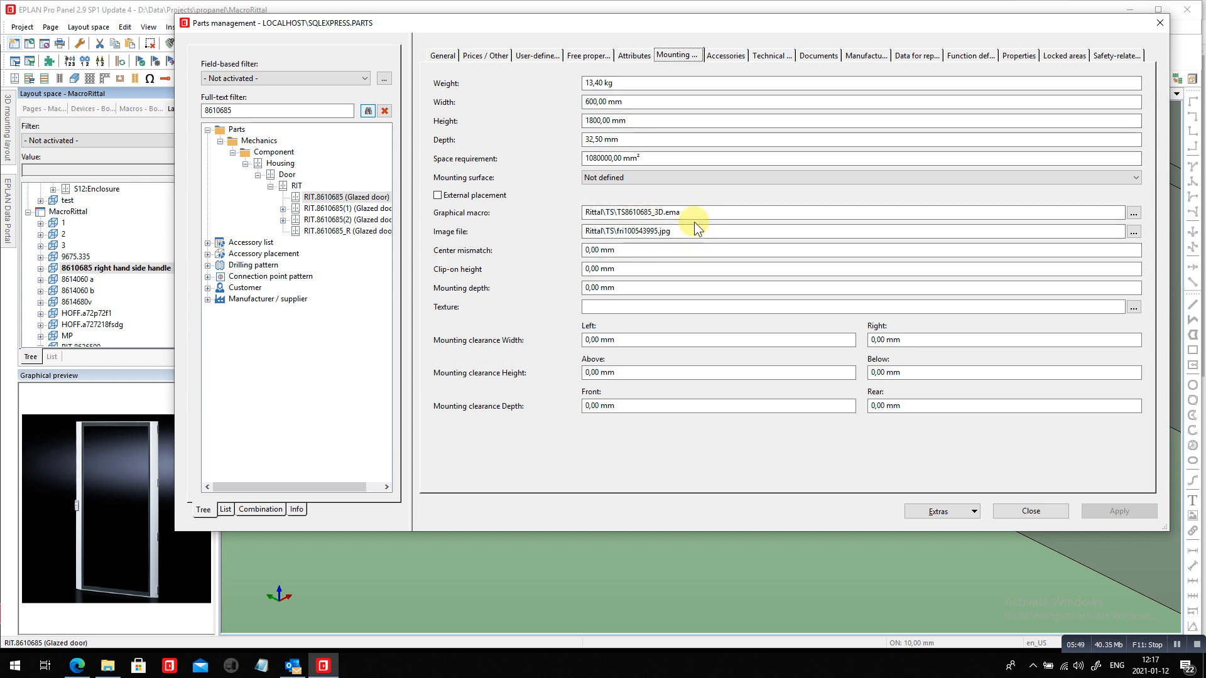
click(442, 56)
- Set Designation 1 of part RIT.8610685_R to "Glazed door with handle on right hand side"
click(389, 197)
click(376, 232)
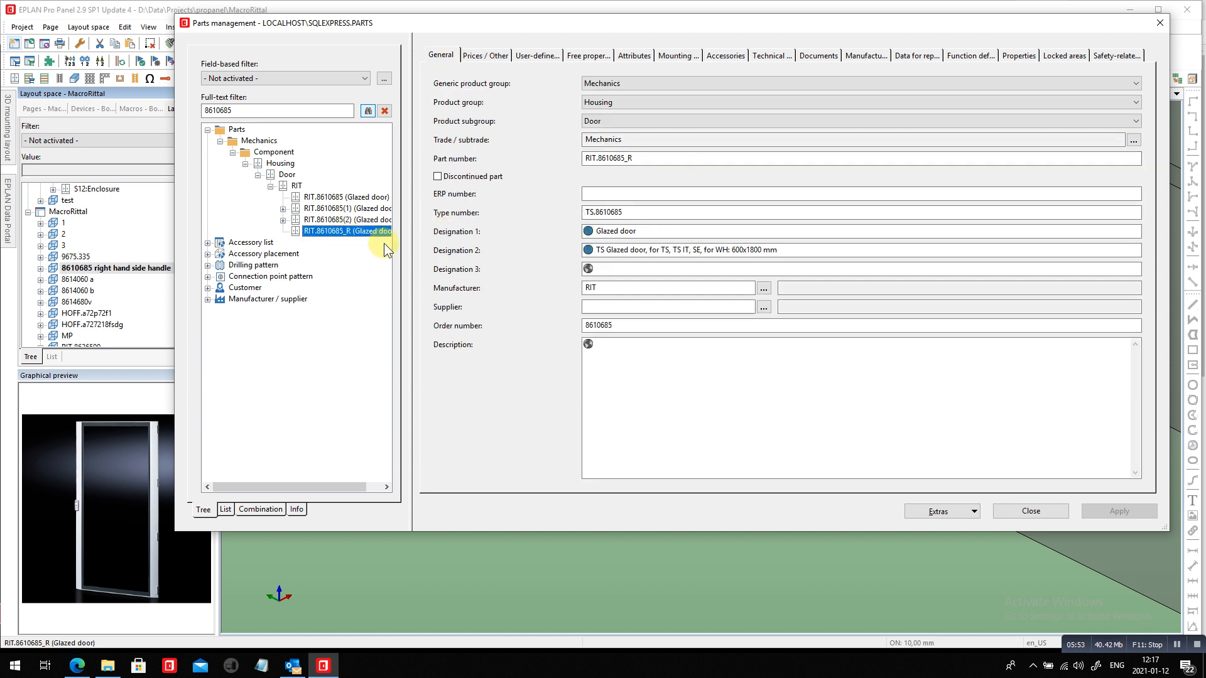
click(689, 232)
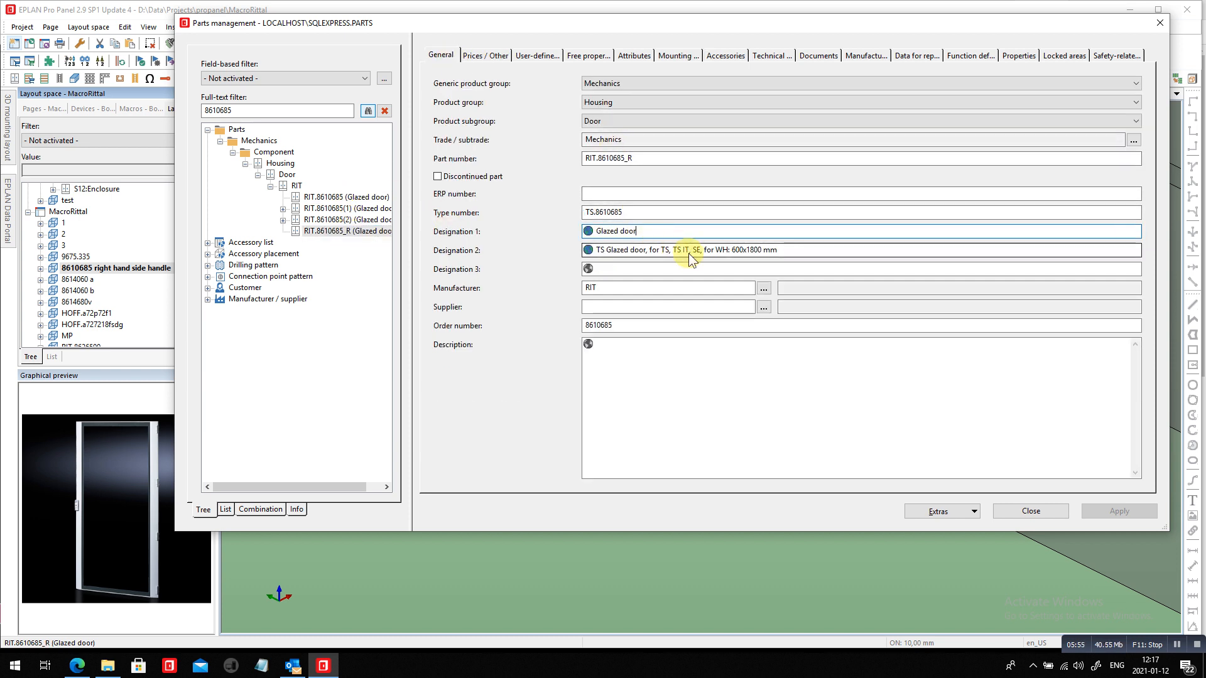
text(with handle on right hand side)
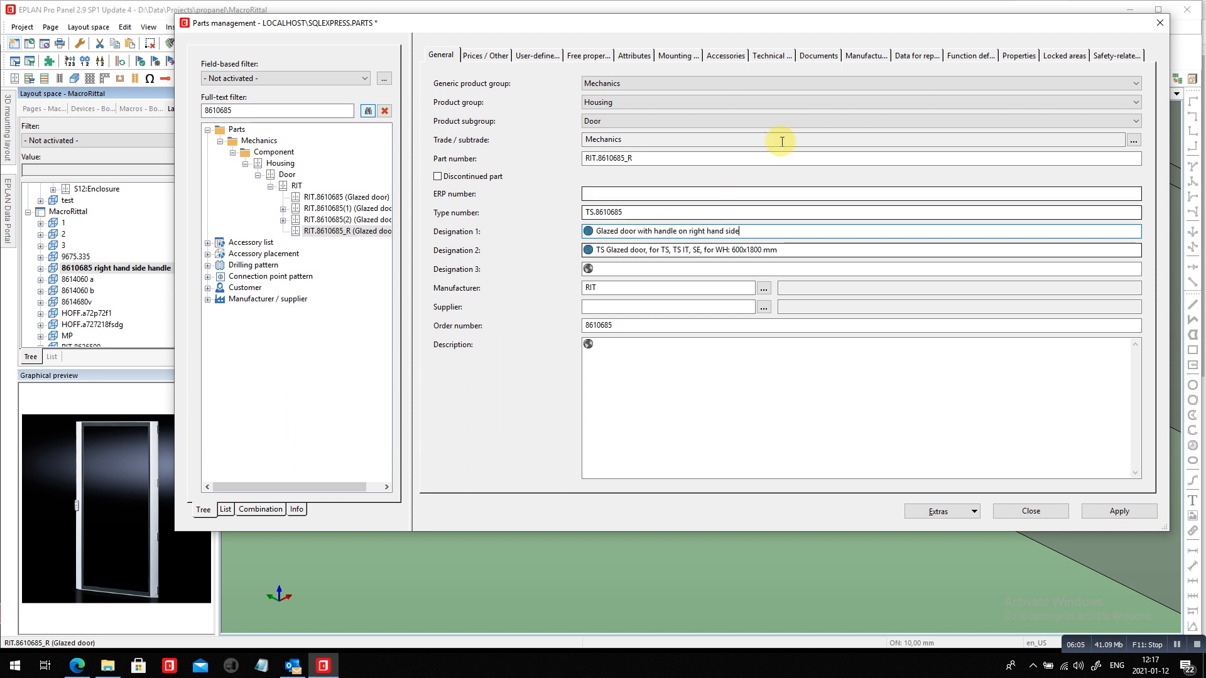
- Check the part number, order number and assigned graphical macro of part RIT.8610685_R
click(722, 159)
click(616, 324)
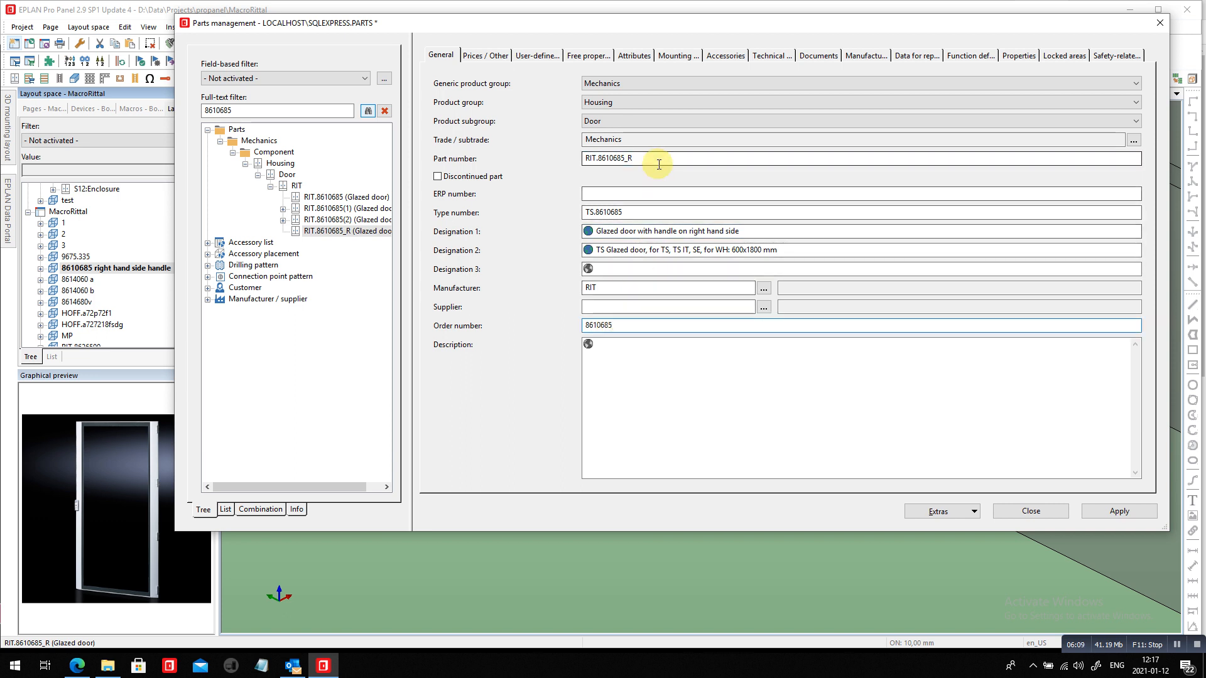
click(675, 56)
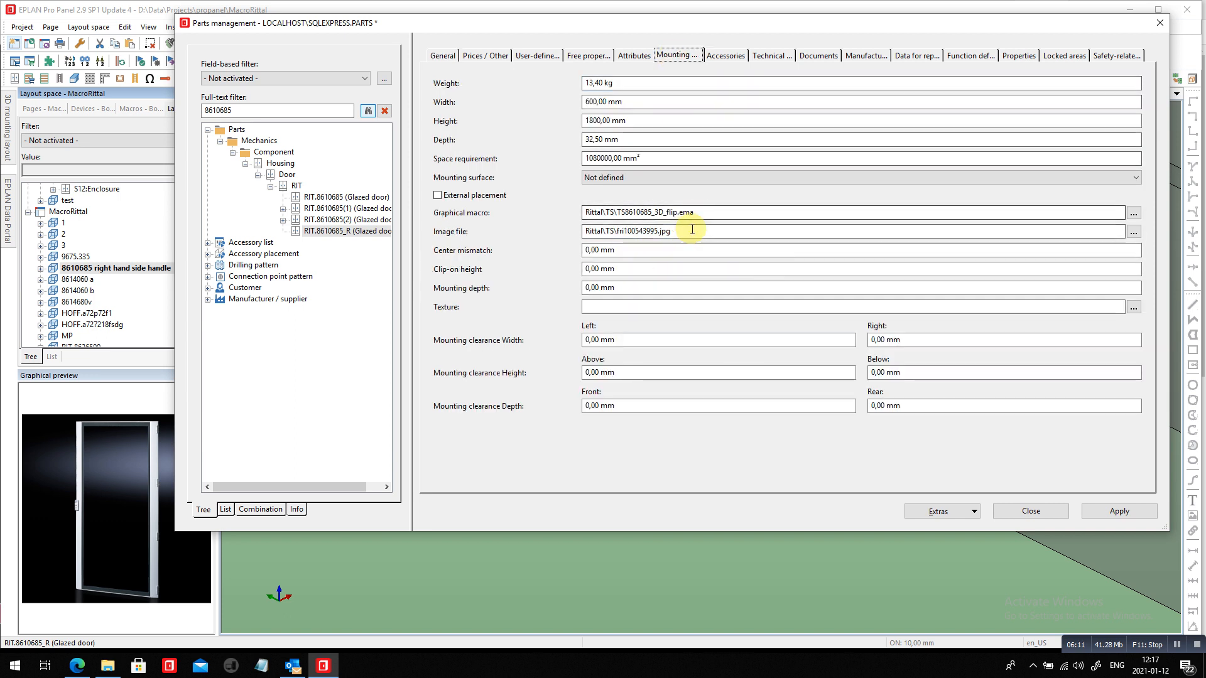
- Select Rittal\TS\TS8610685_3D_flip.ema as the graphical macro of part RIT.8610685_R and apply the part data
click(710, 214)
click(1134, 213)
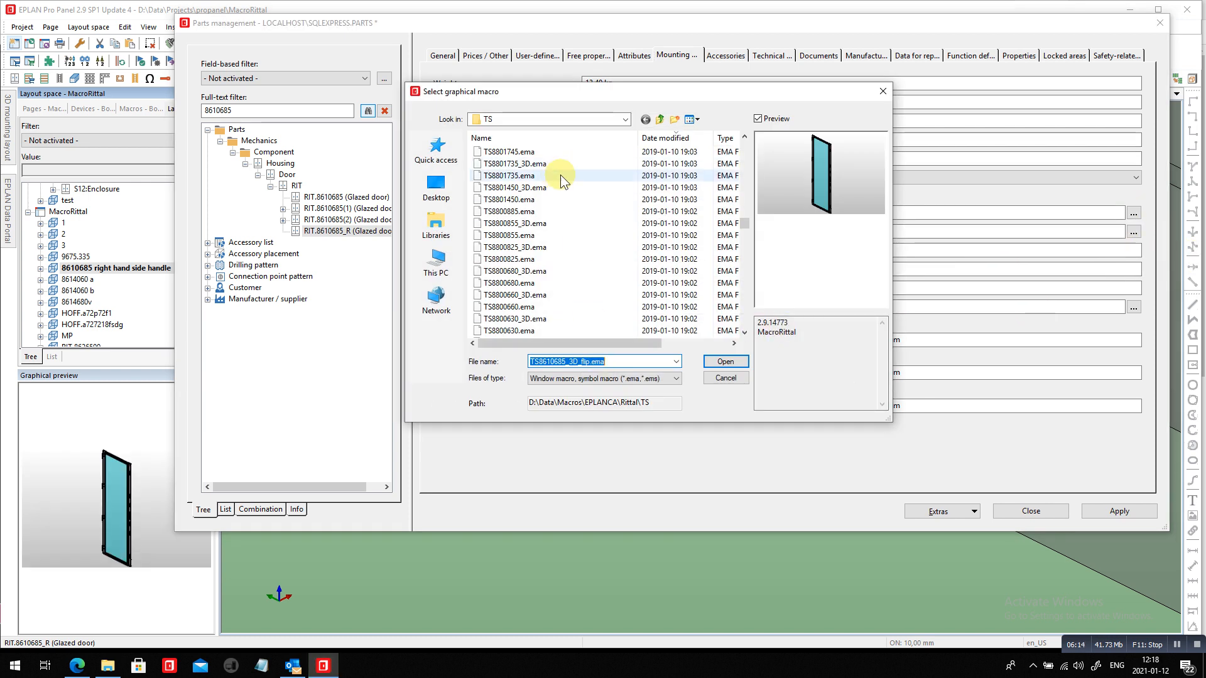
click(668, 139)
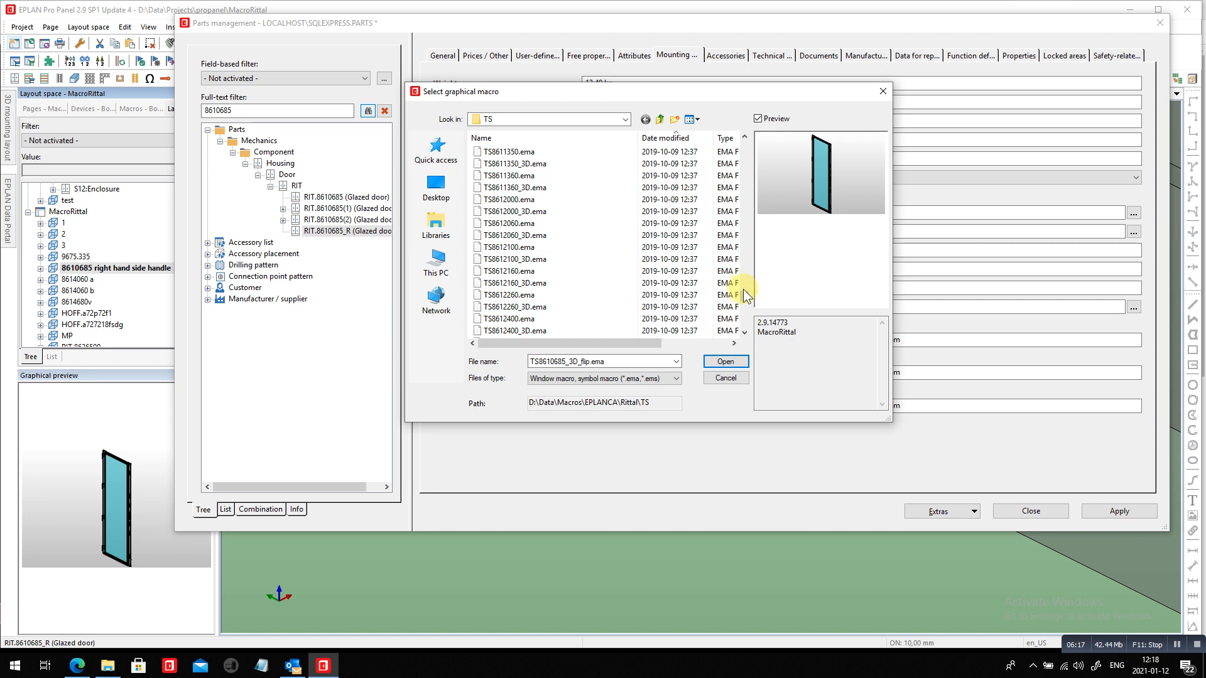
drag(744, 308, 744, 344)
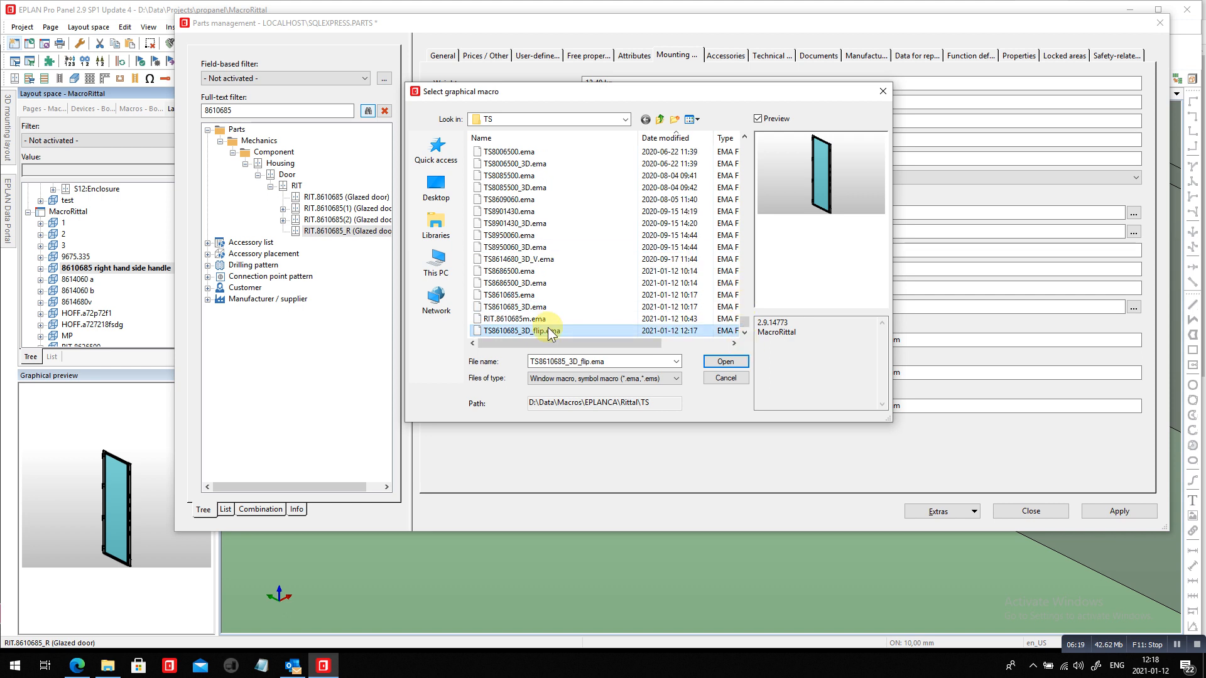
key(F2)
click(720, 367)
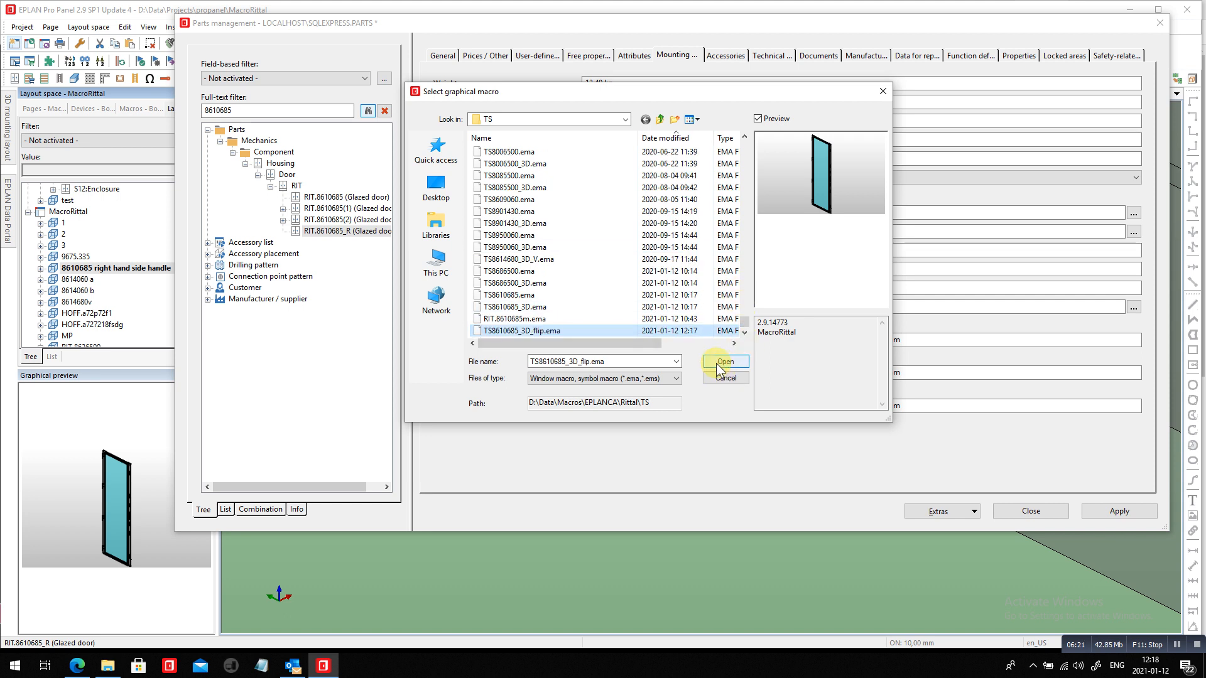
click(719, 363)
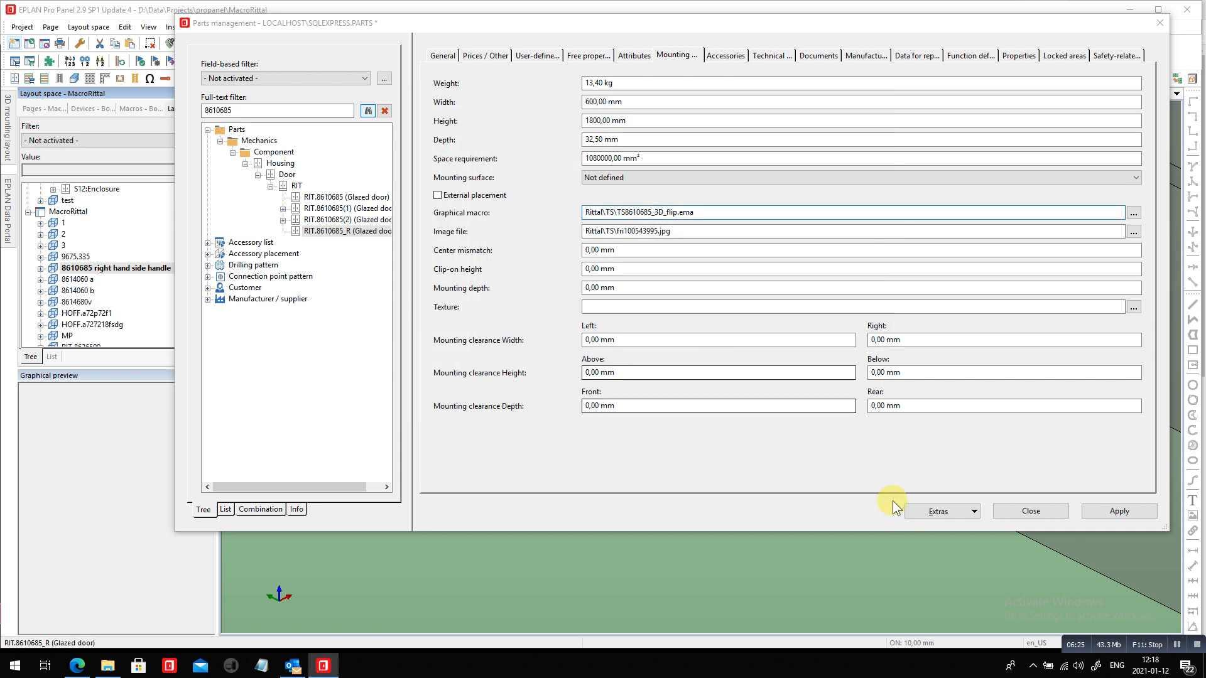
click(1121, 511)
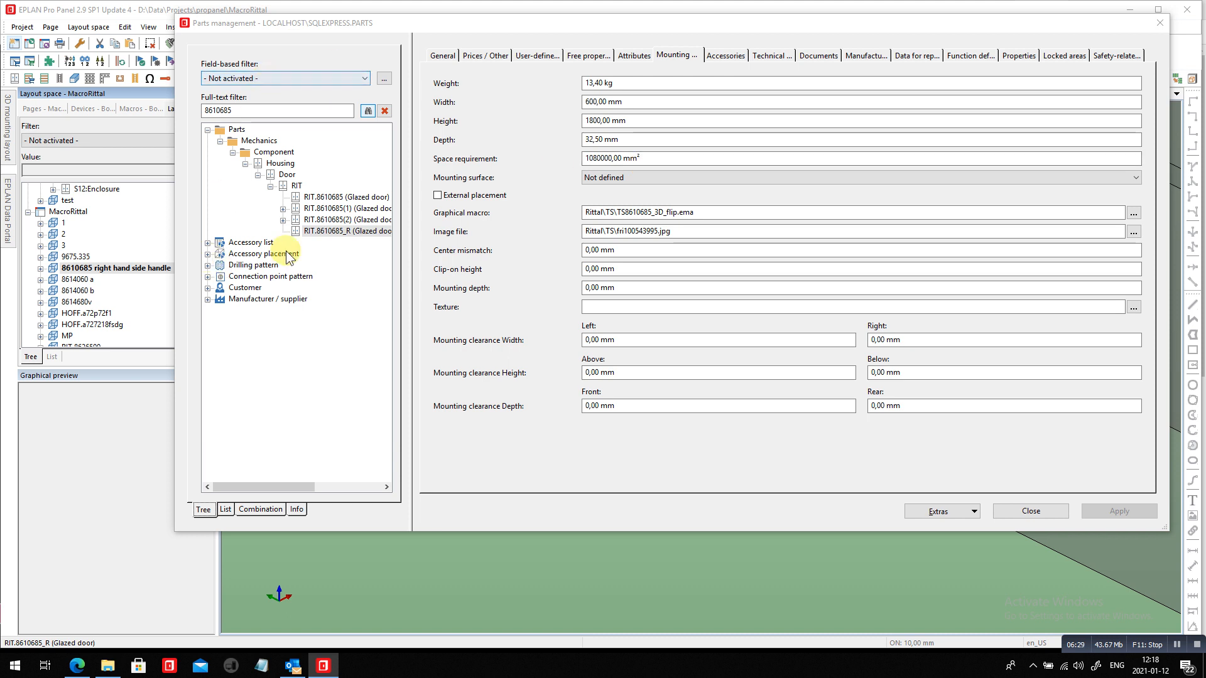
- Check the part numbers and accessory placements listed in accessory list RIT.Door_TS_600x1800
double_click(263, 243)
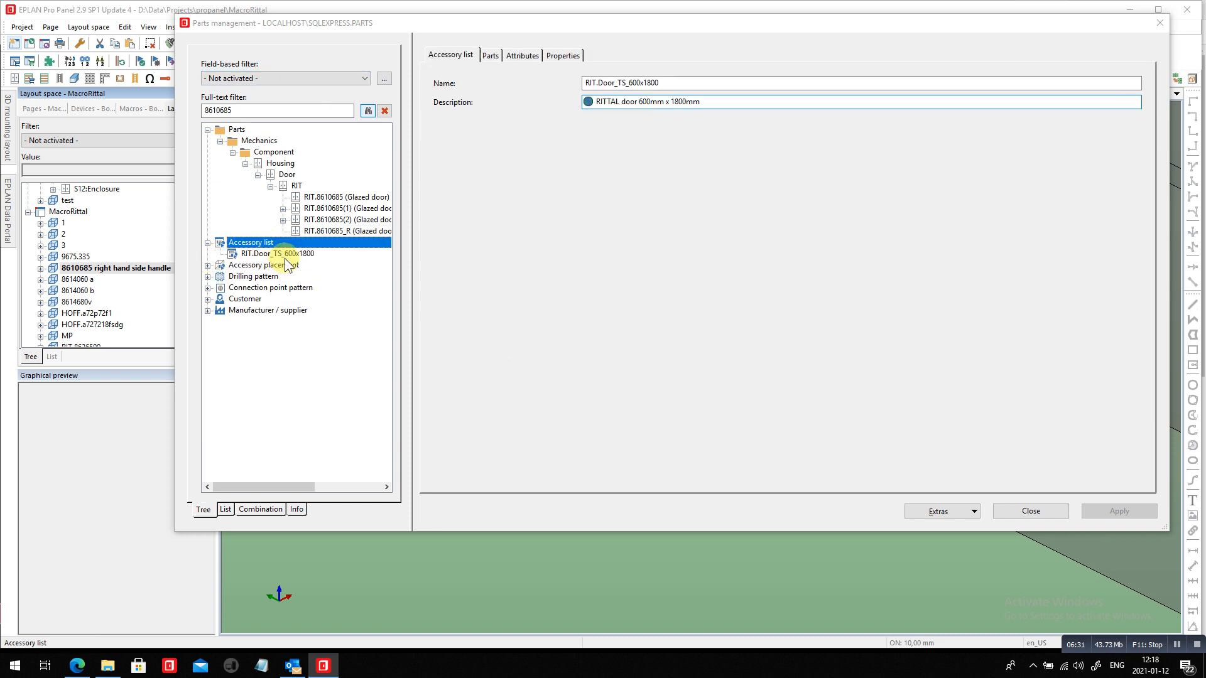
click(289, 253)
click(489, 56)
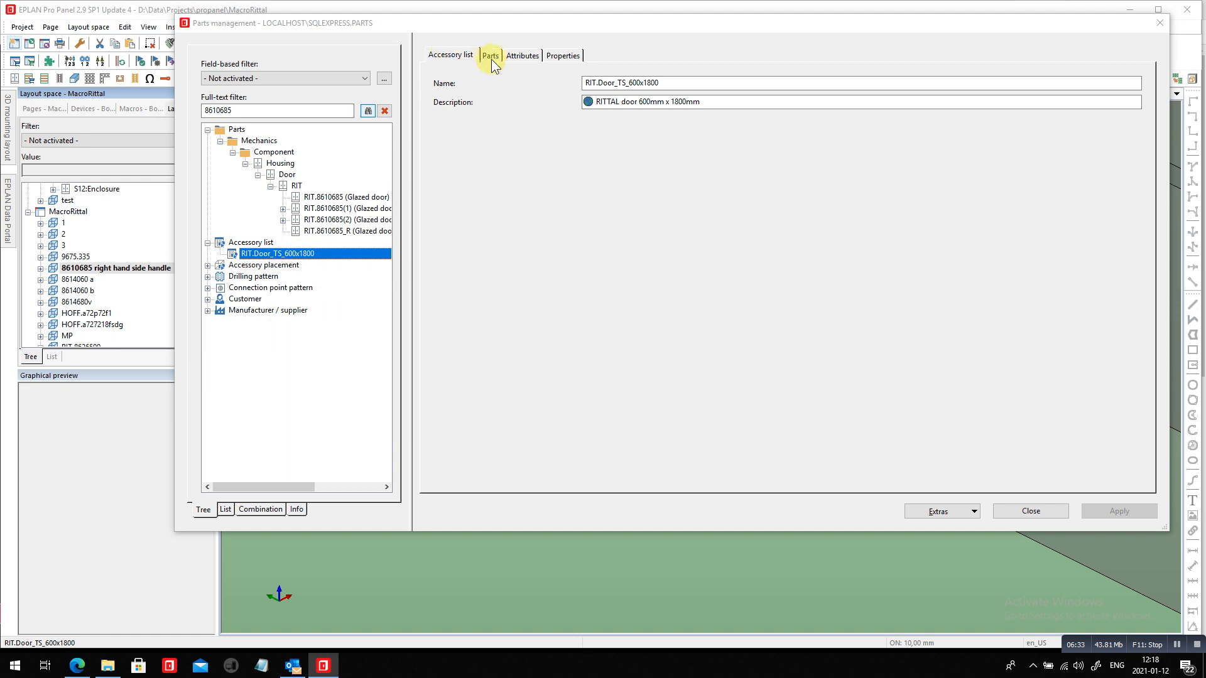
click(509, 125)
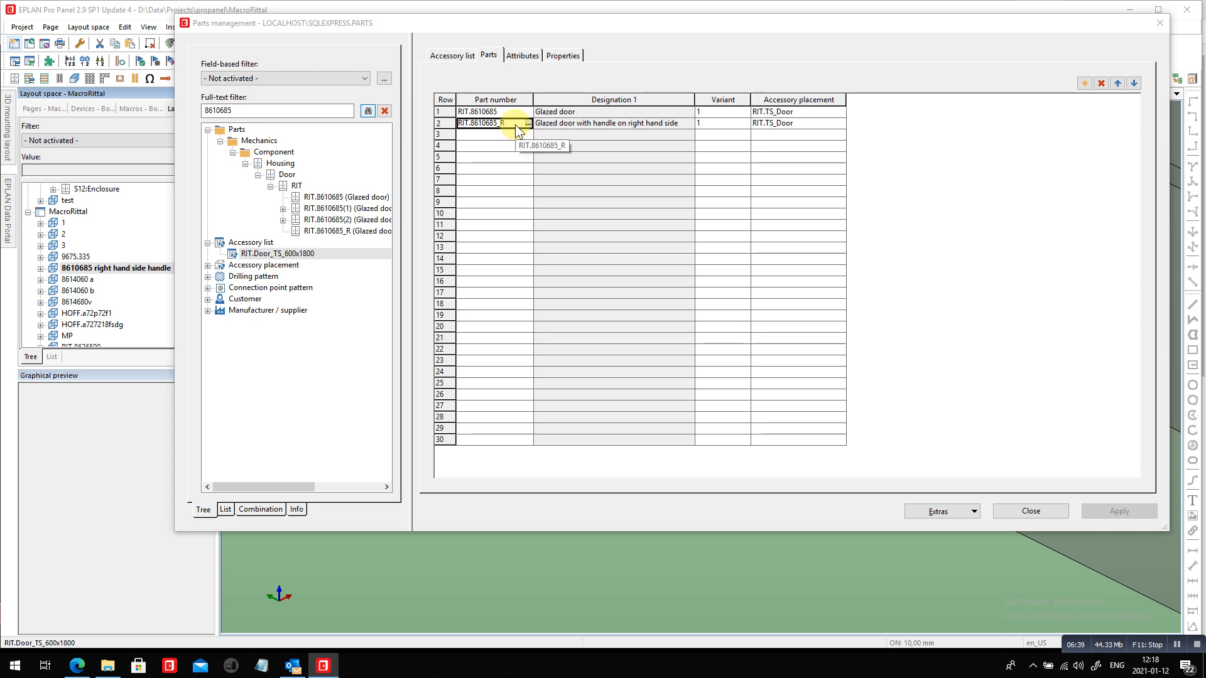
click(785, 124)
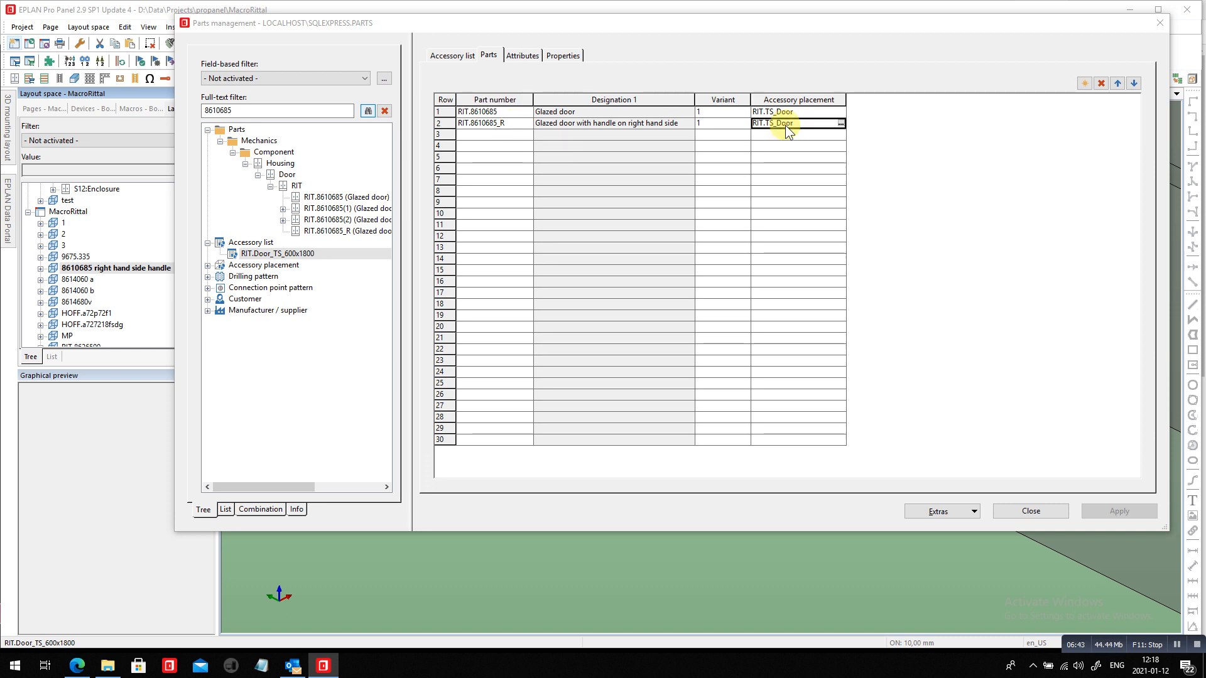
- Examine the installation variants, base points and offsets of accessory placement RIT.TS_Door used for RIT.8610685_R in the accessory list
click(287, 266)
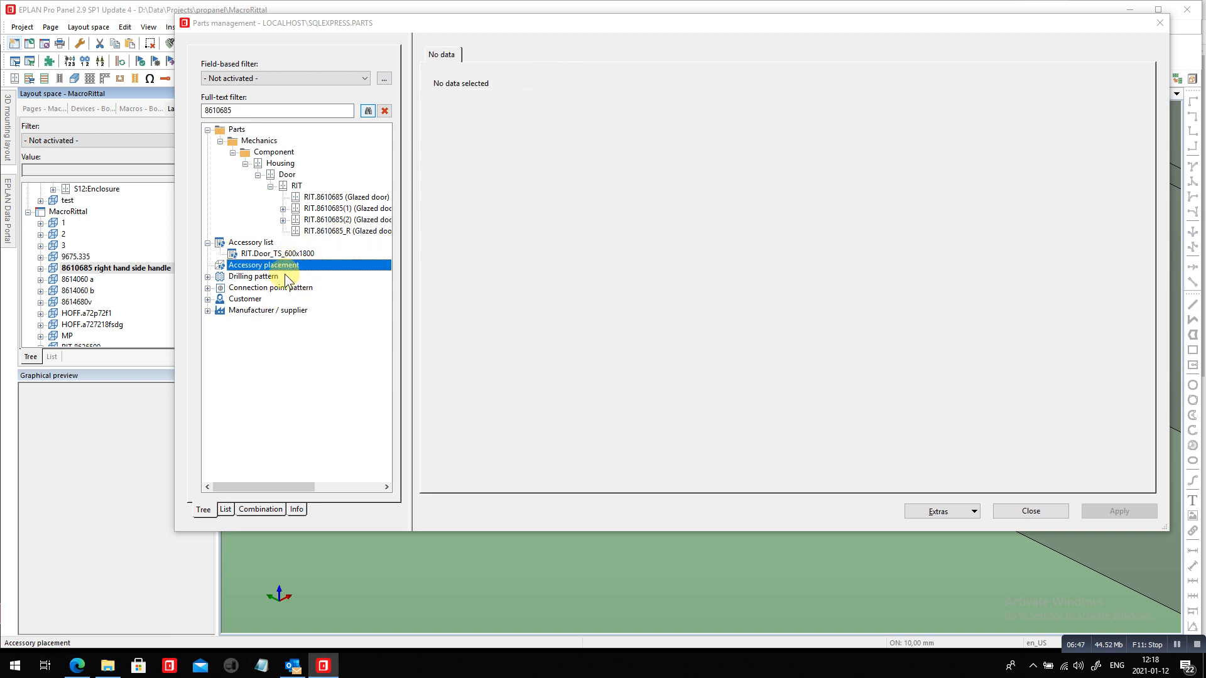
click(284, 255)
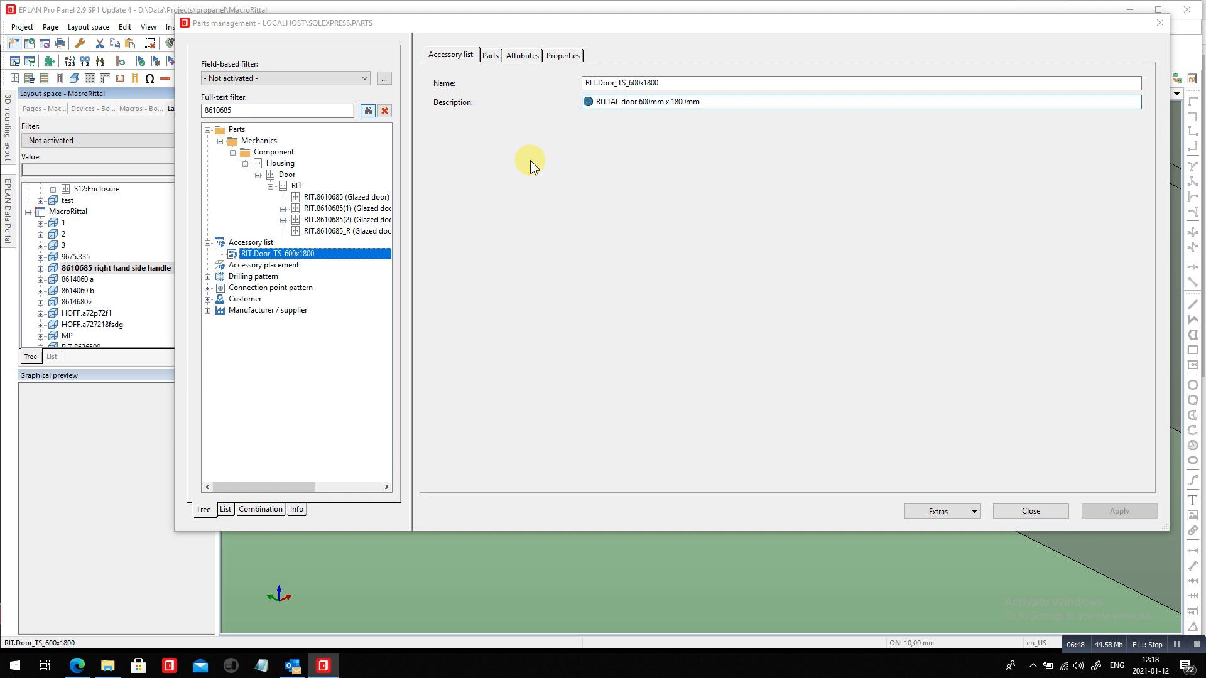
click(490, 55)
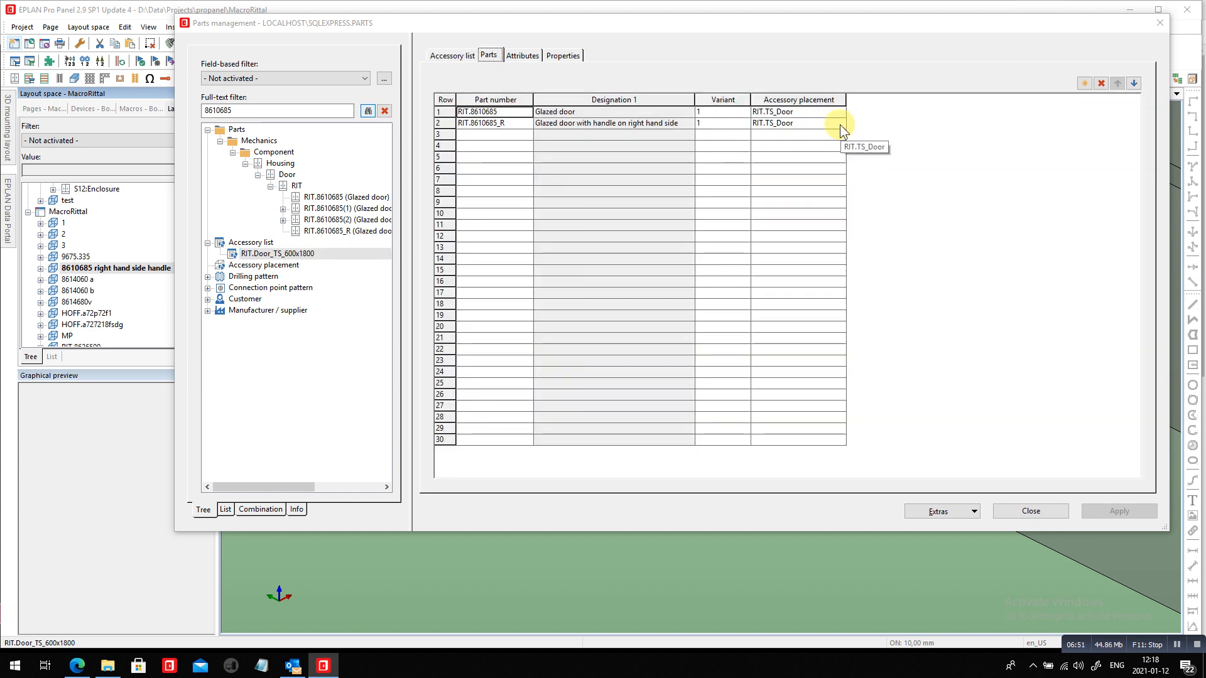
click(840, 126)
click(842, 126)
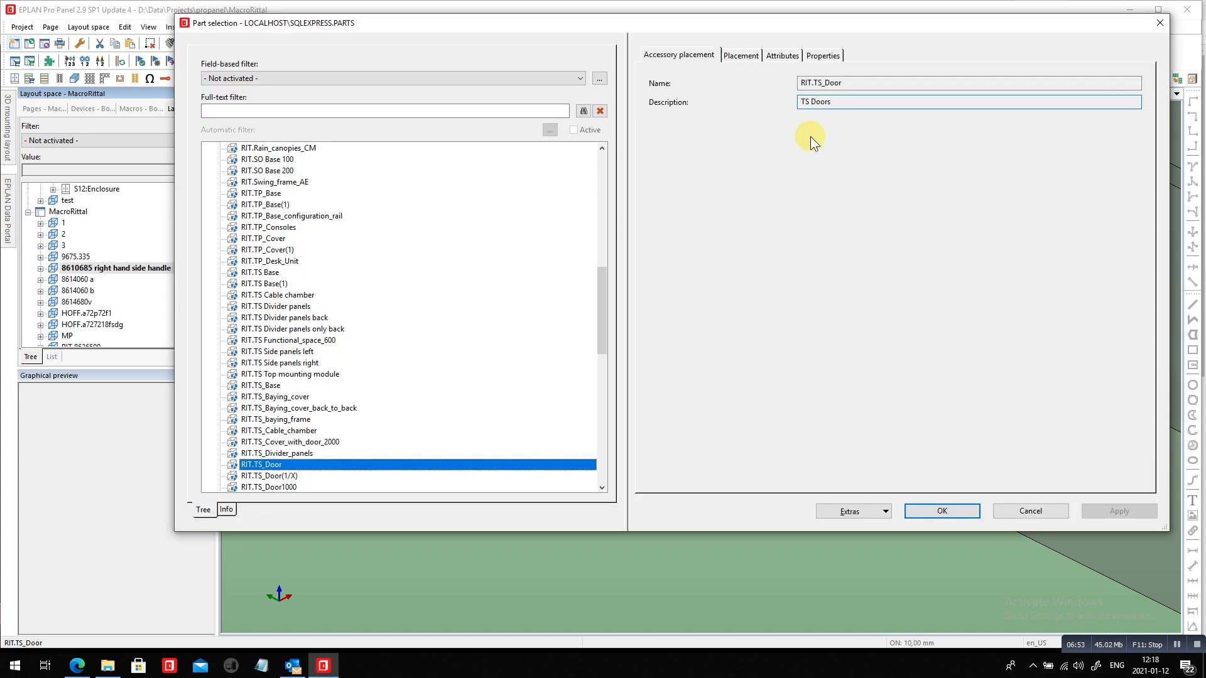
click(741, 56)
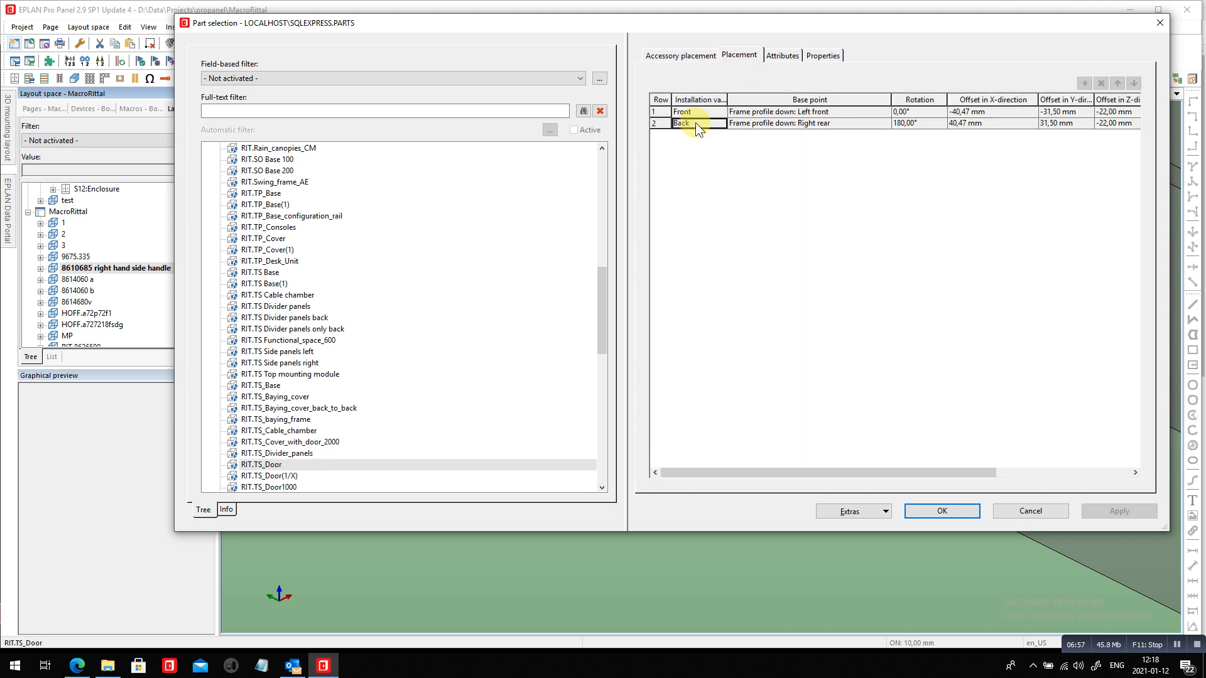
click(972, 117)
click(975, 126)
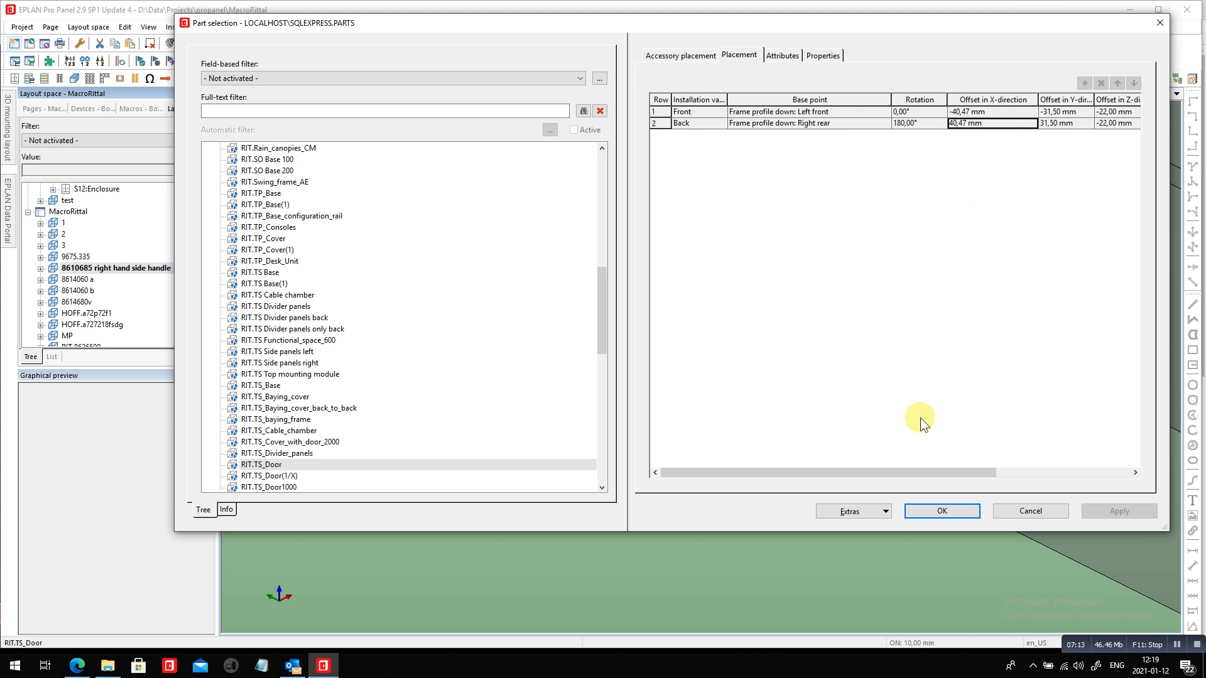
click(971, 512)
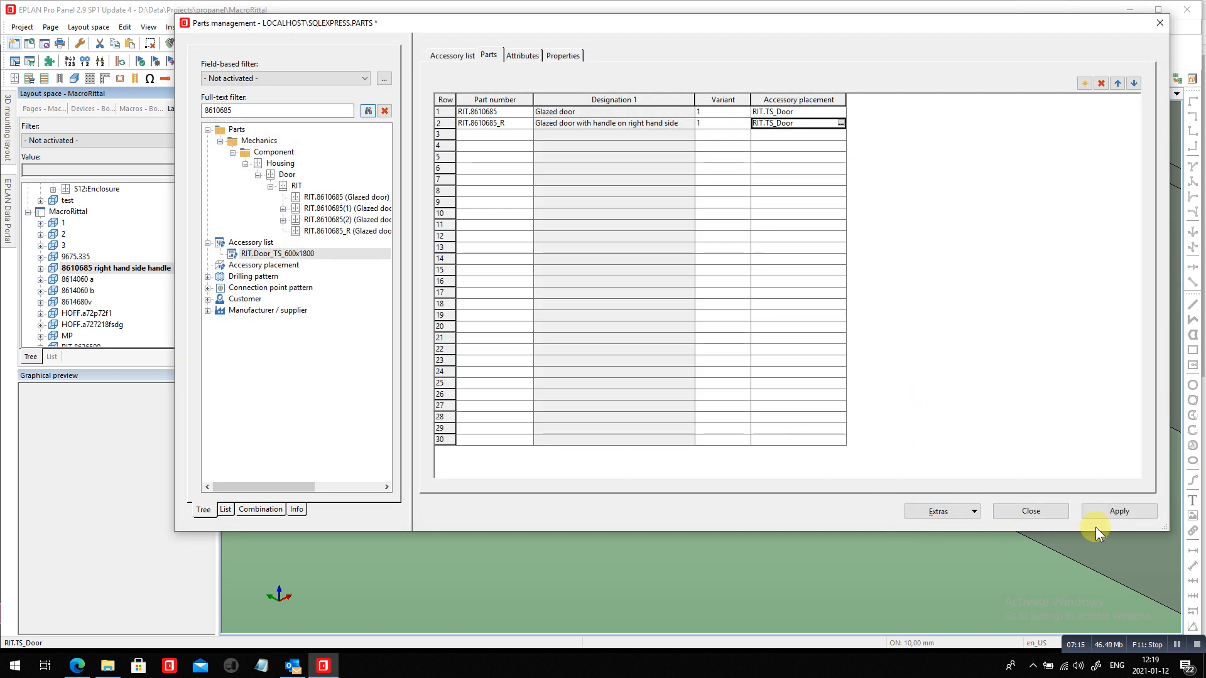
- Apply the accessory list, close parts management and synchronize the parts data from the database to the project
click(1124, 511)
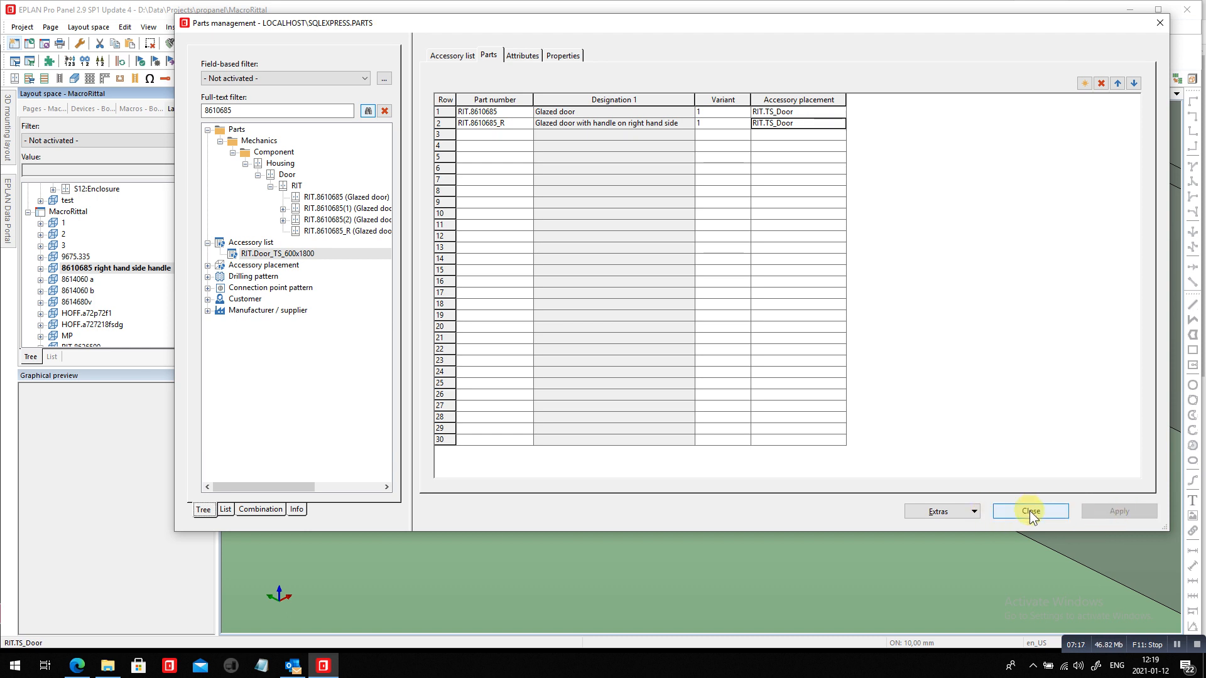
click(1031, 512)
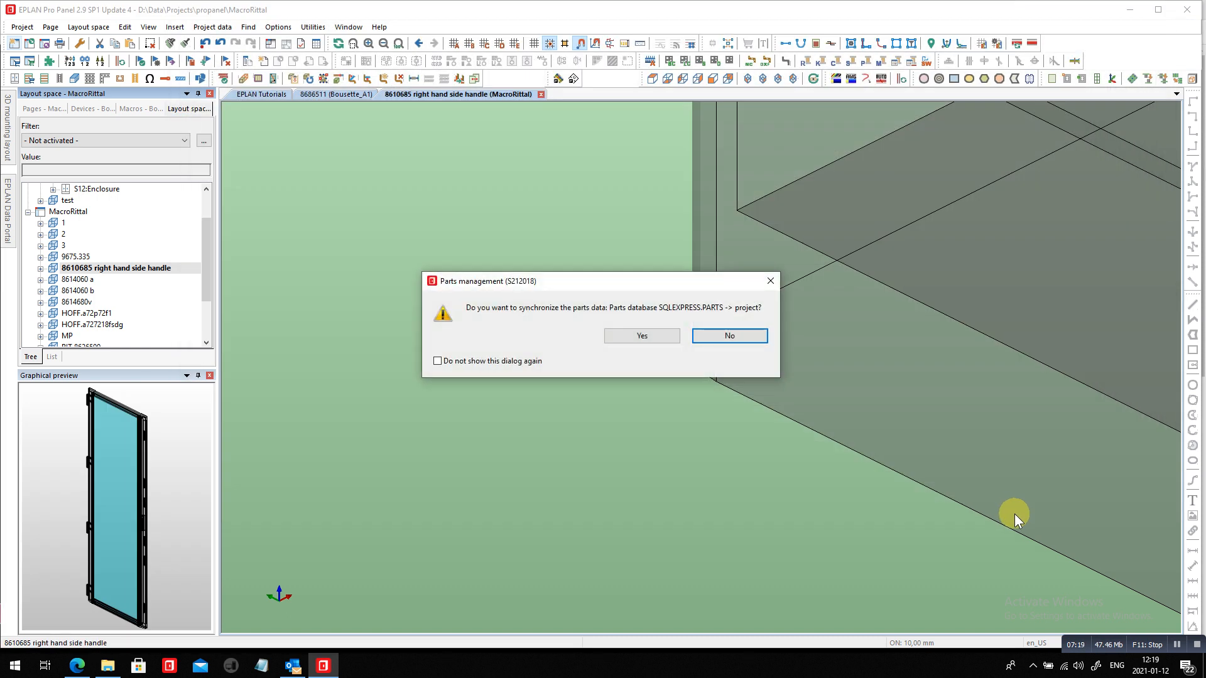
click(638, 341)
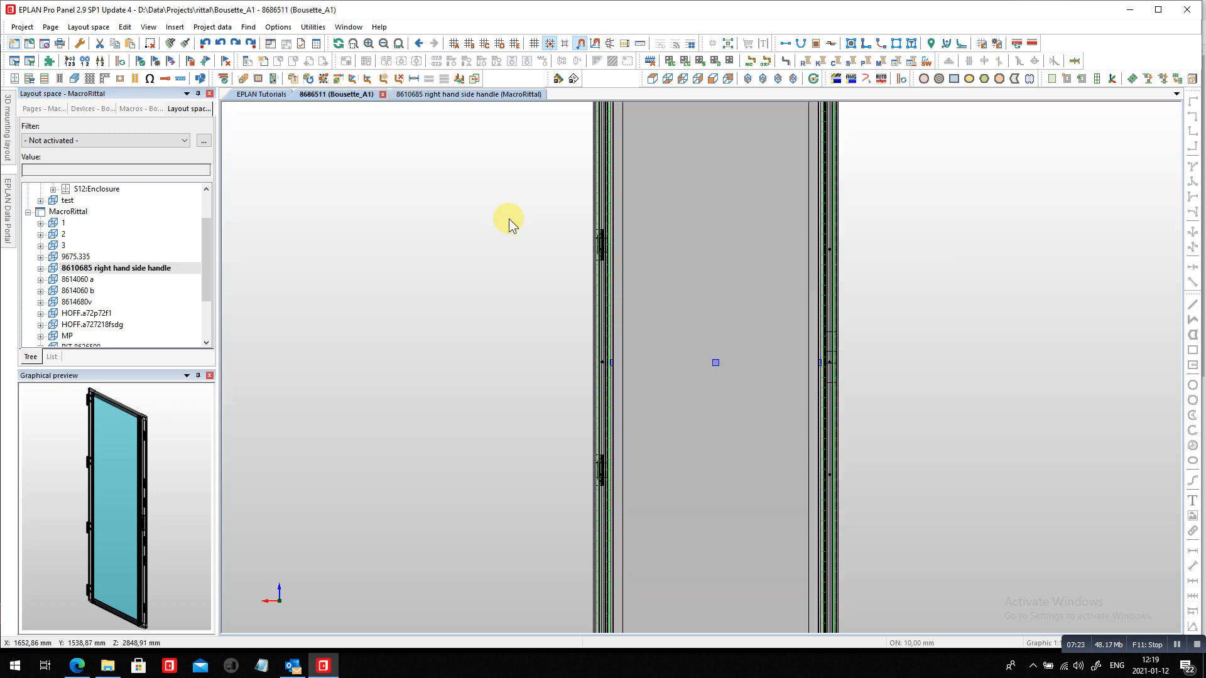
- Select the whole enclosure in layout space 8686511 and choose RIT.8610685_R as the accessory for RIT.Door_TS_600x1800
click(750, 81)
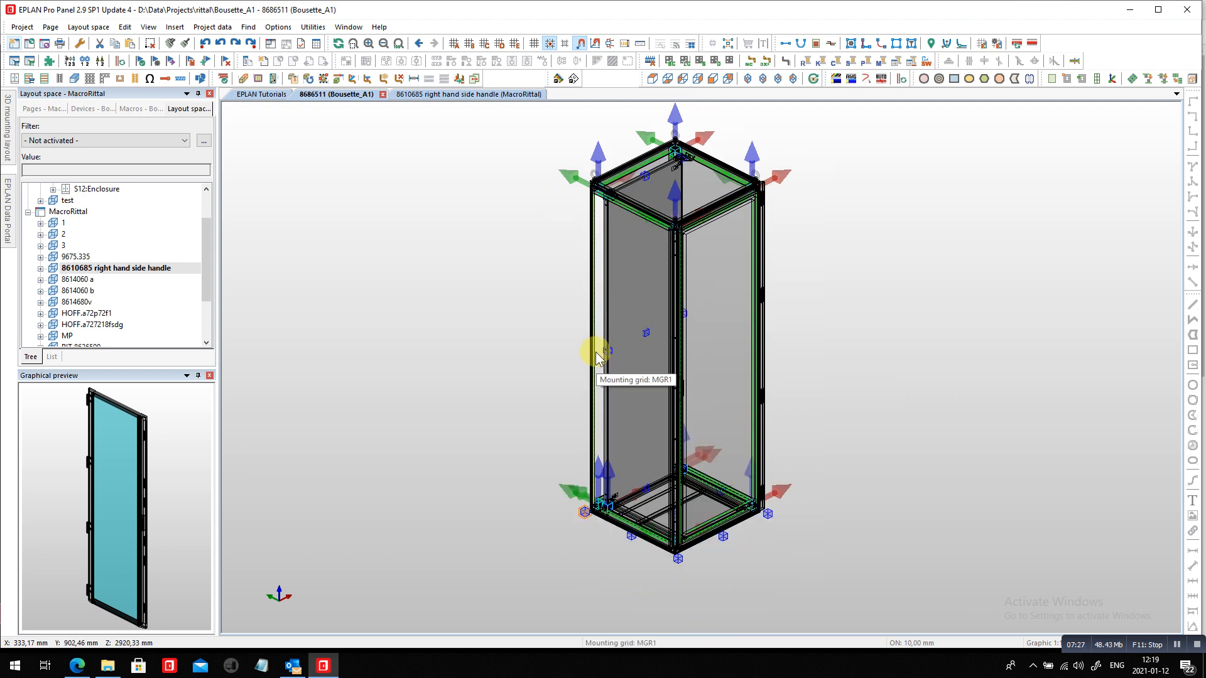
drag(681, 569, 551, 412)
click(174, 27)
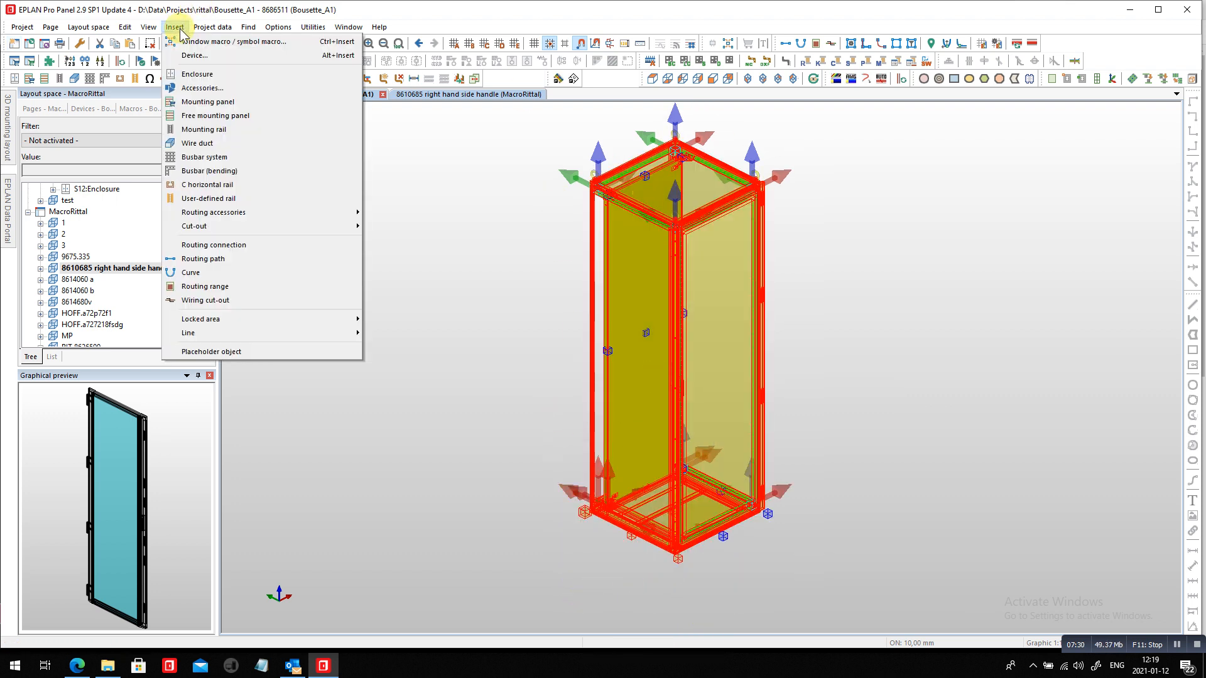
click(201, 88)
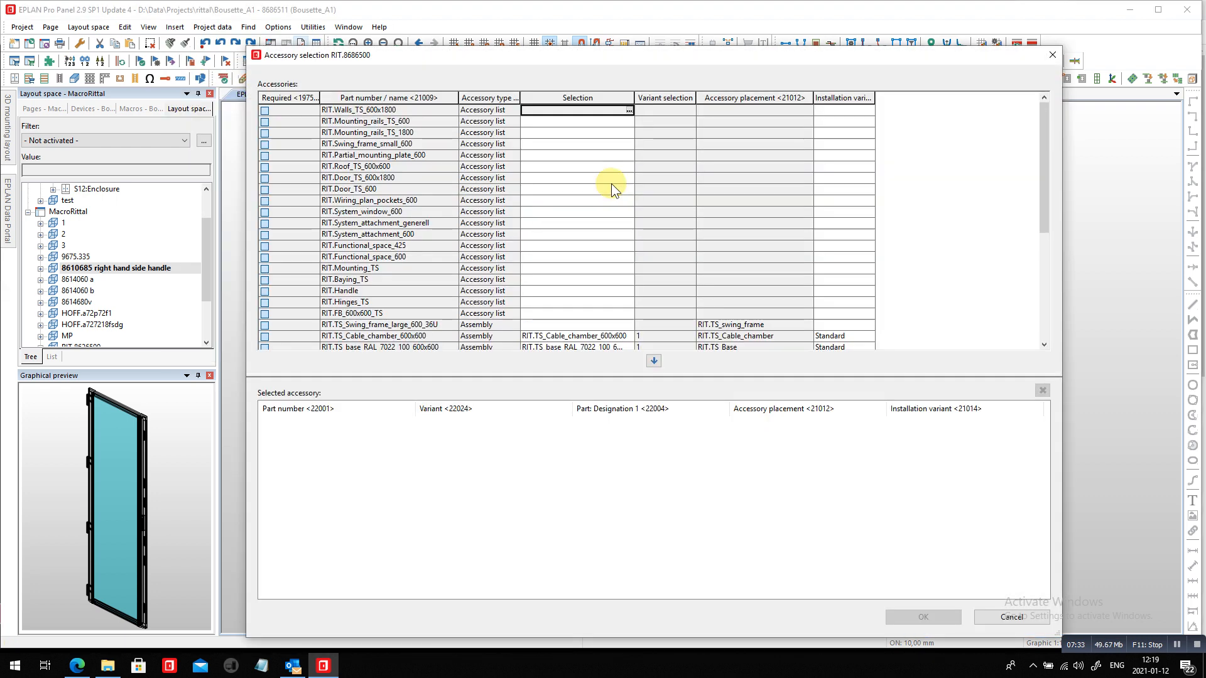
click(418, 179)
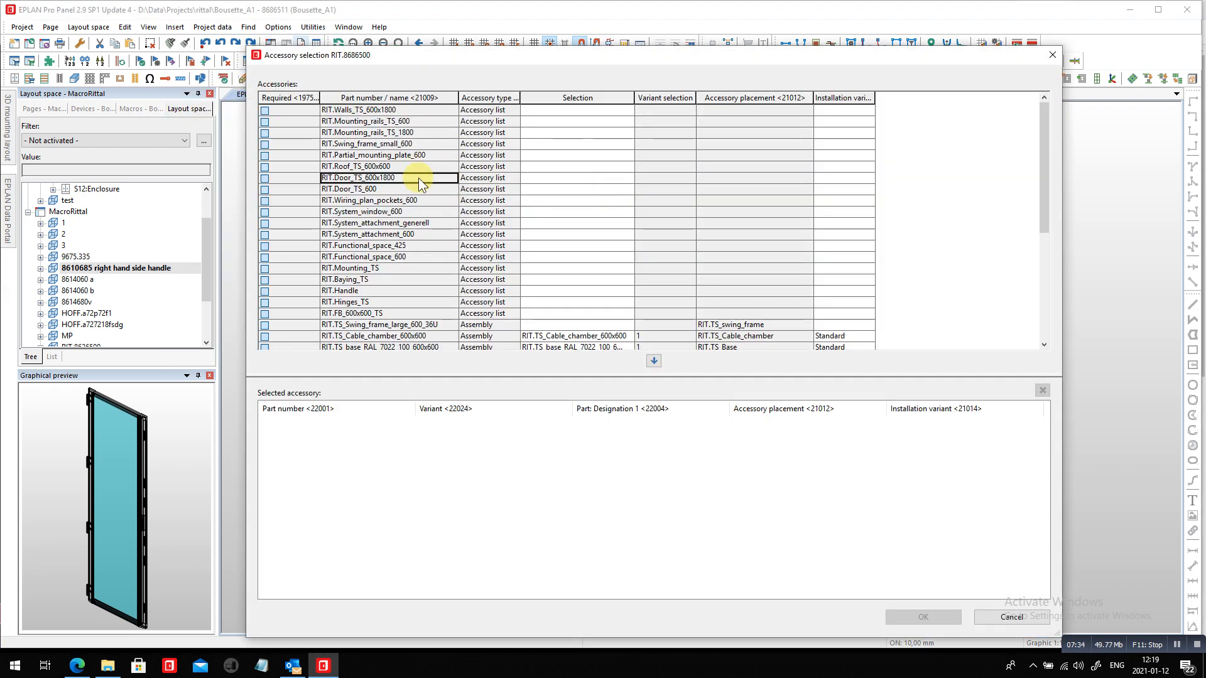
click(631, 176)
click(631, 177)
click(326, 180)
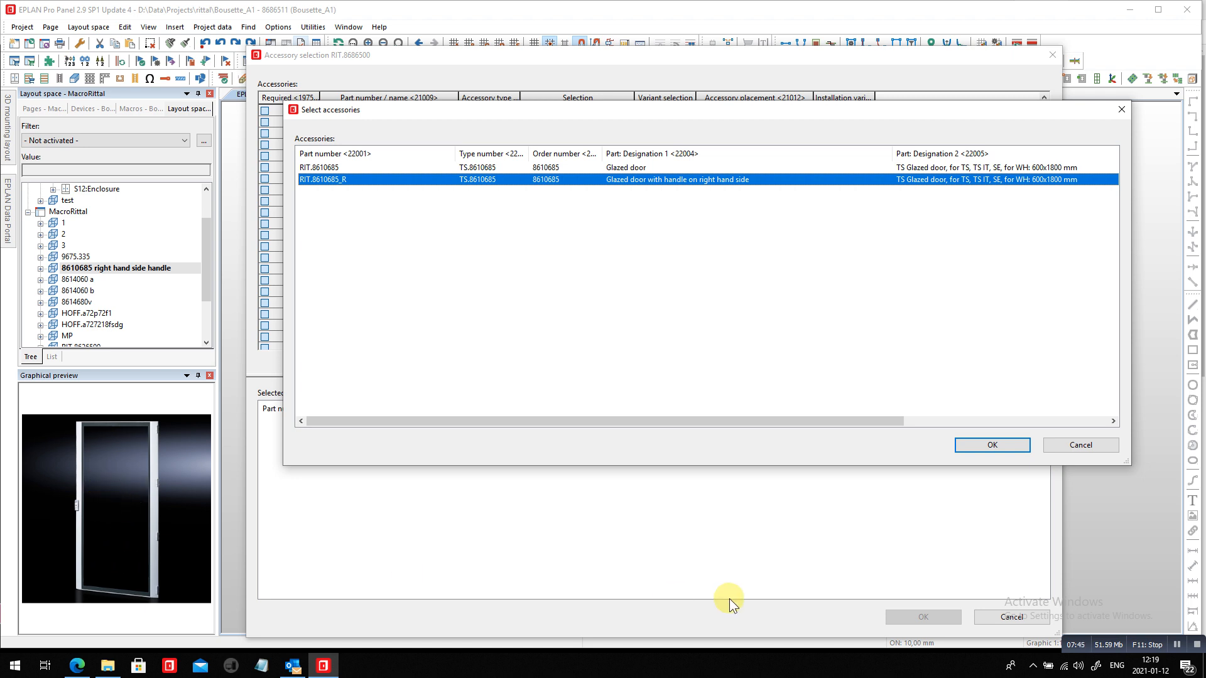
click(975, 452)
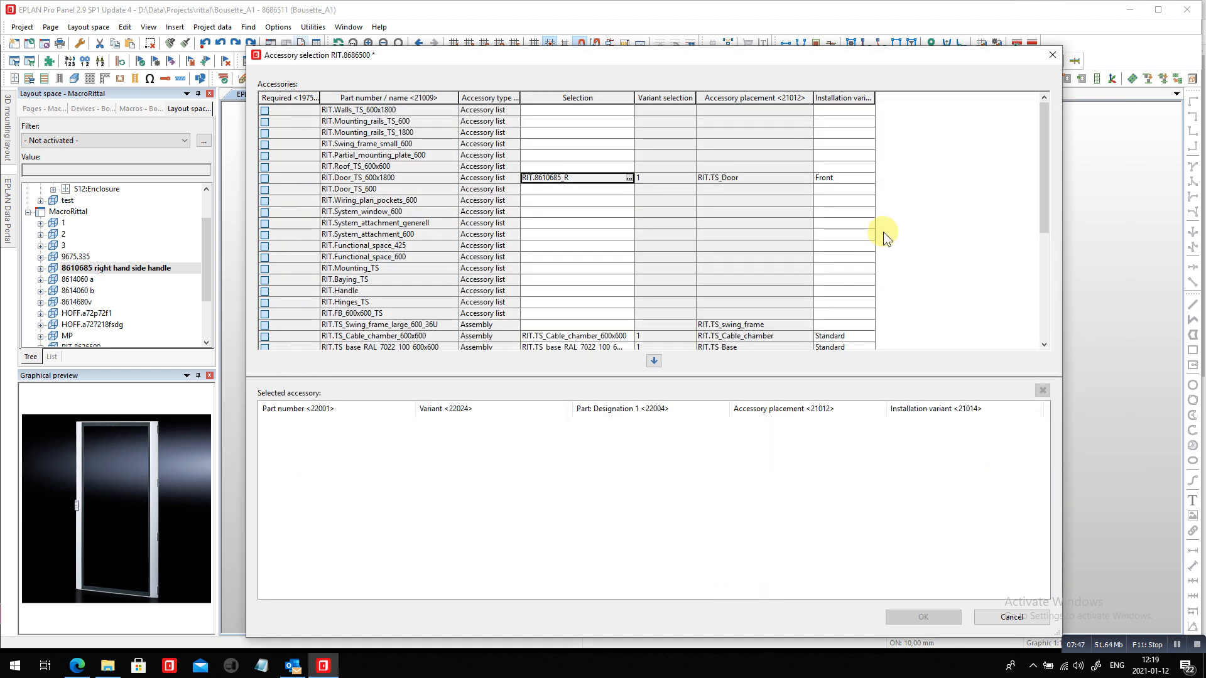
- Set the installation variant of door RIT.8610685_R to Back and add the door to the enclosure
double_click(869, 176)
click(418, 149)
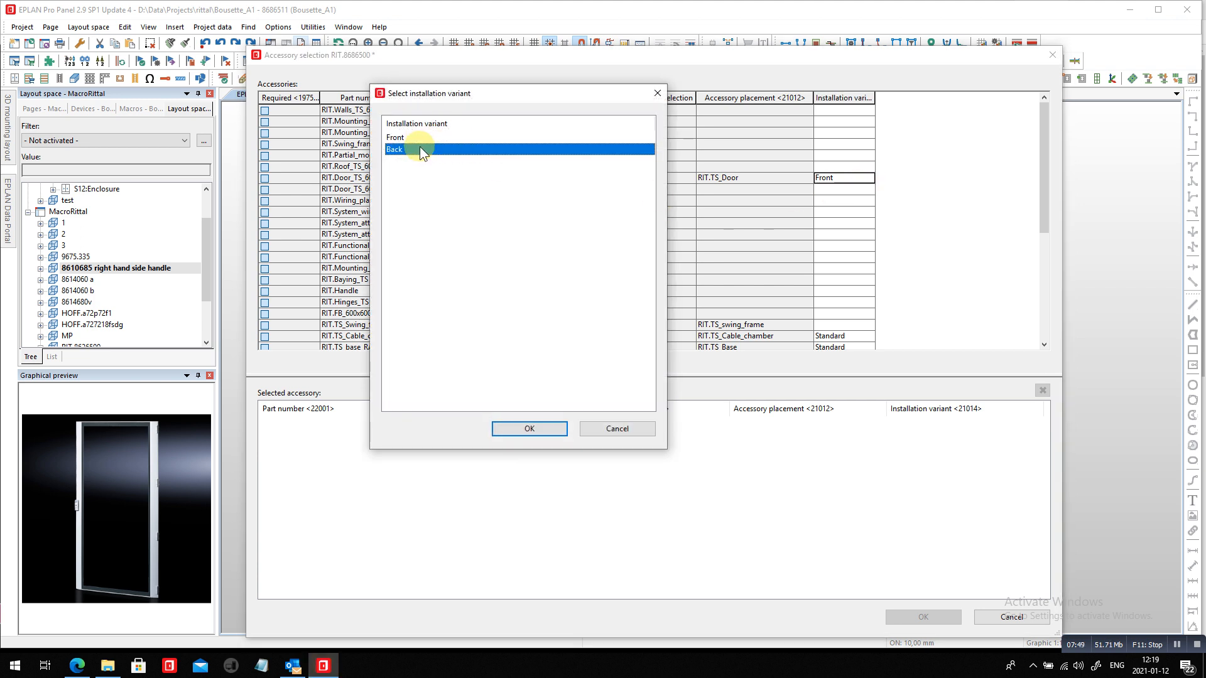
click(529, 429)
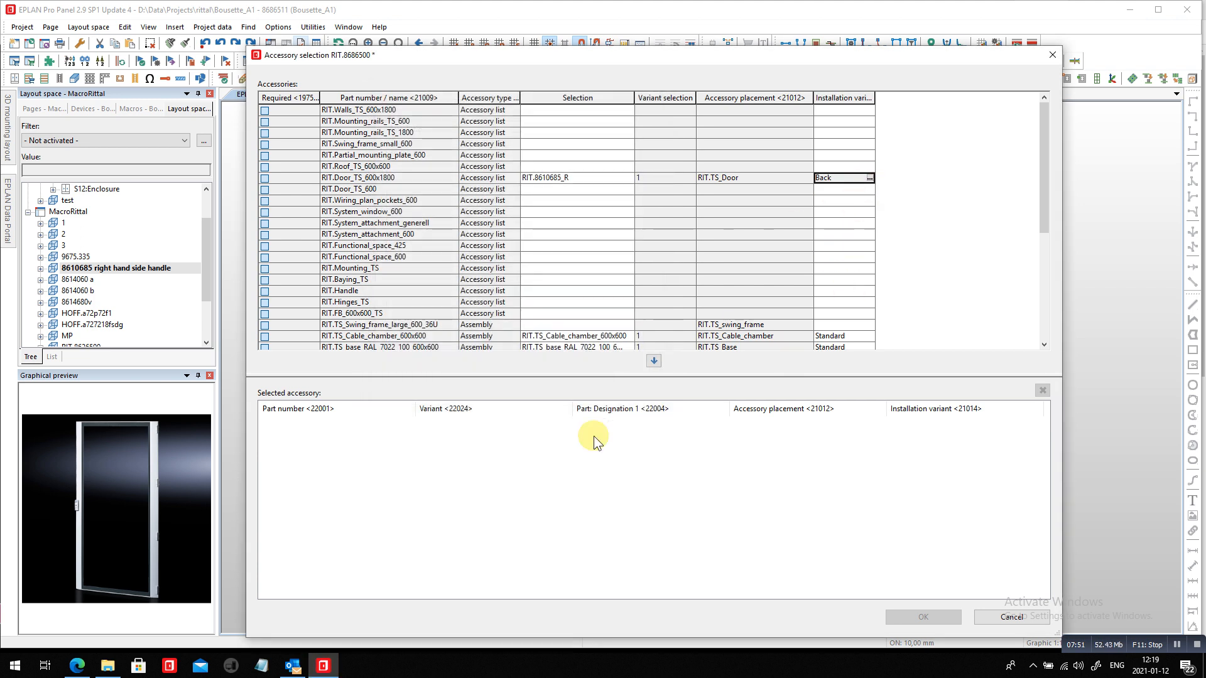
click(653, 361)
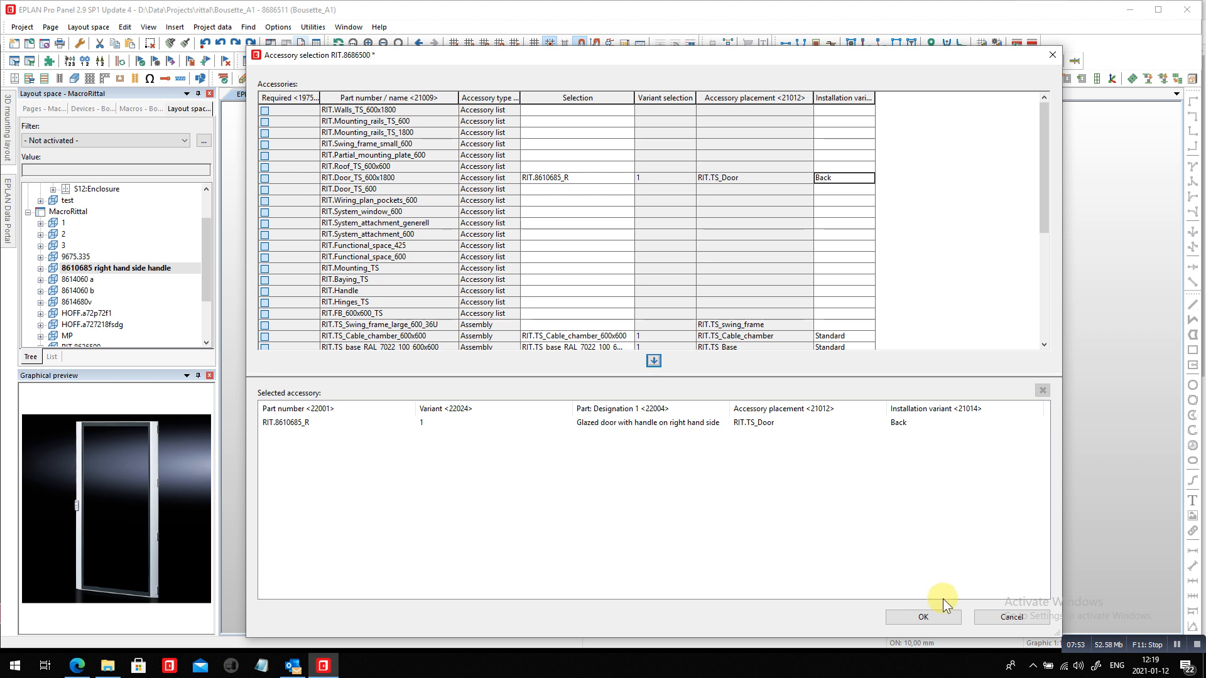
click(923, 617)
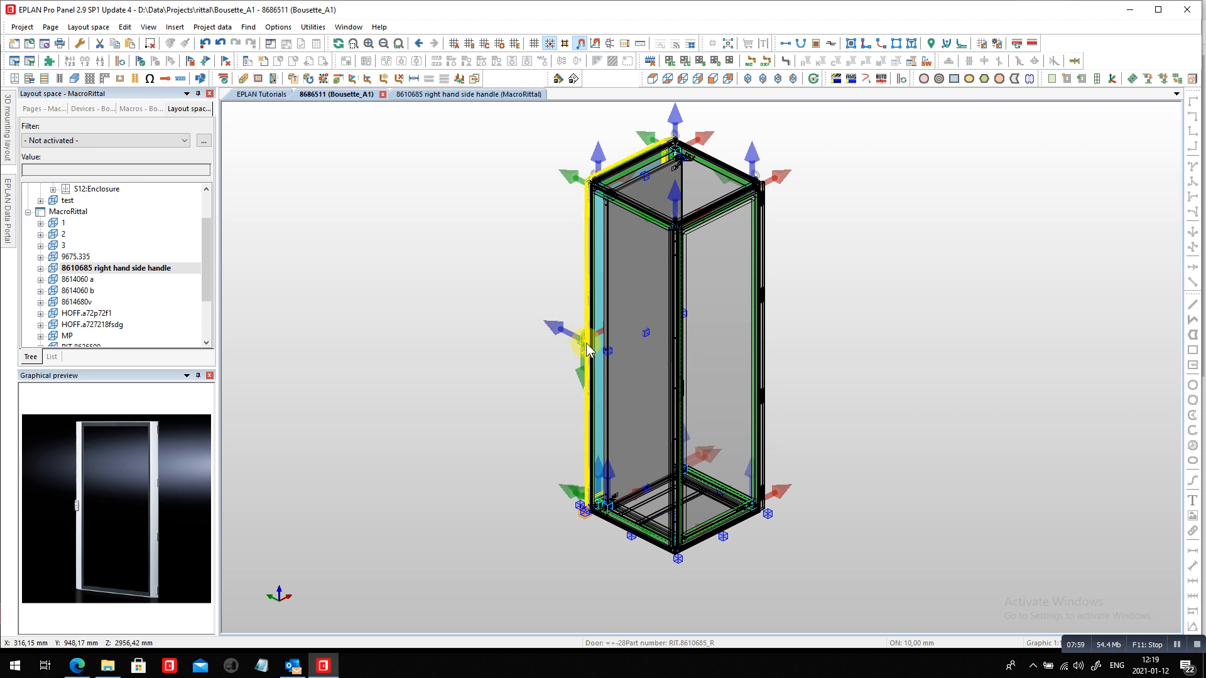
- Inspect the glazed door on the back of the enclosure, and switch to the Rittal website in the browser
click(813, 78)
drag(825, 418, 902, 479)
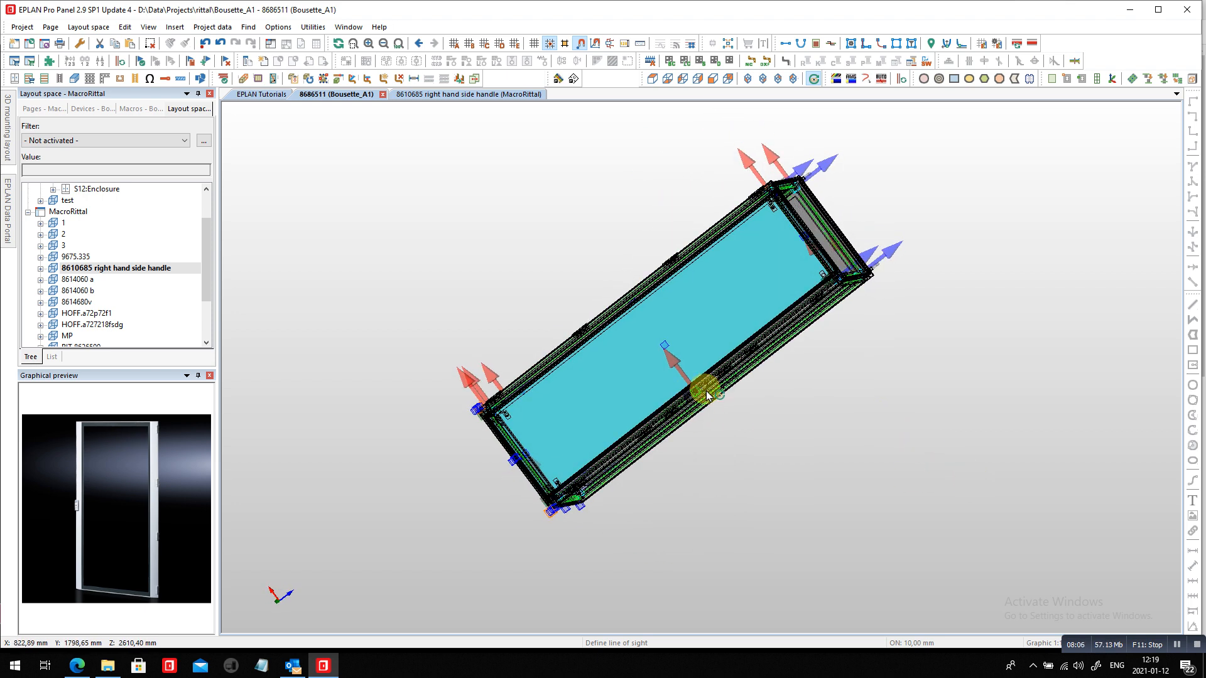
key(alt+Tab)
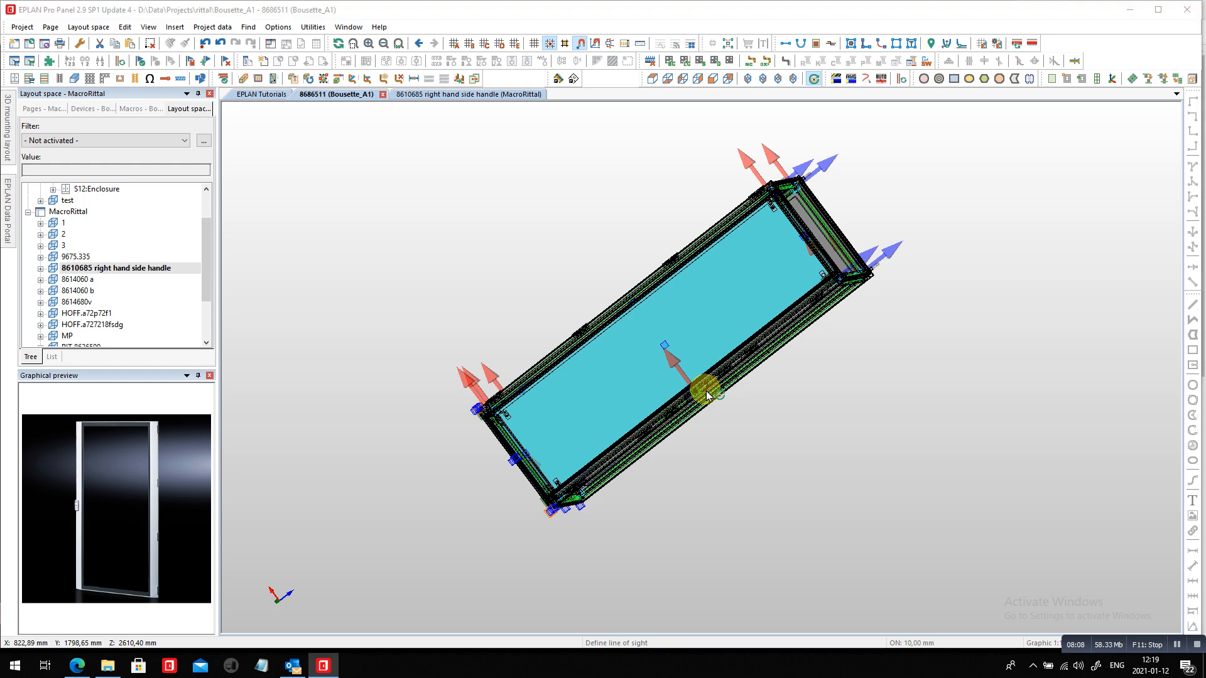
key(alt+Tab)
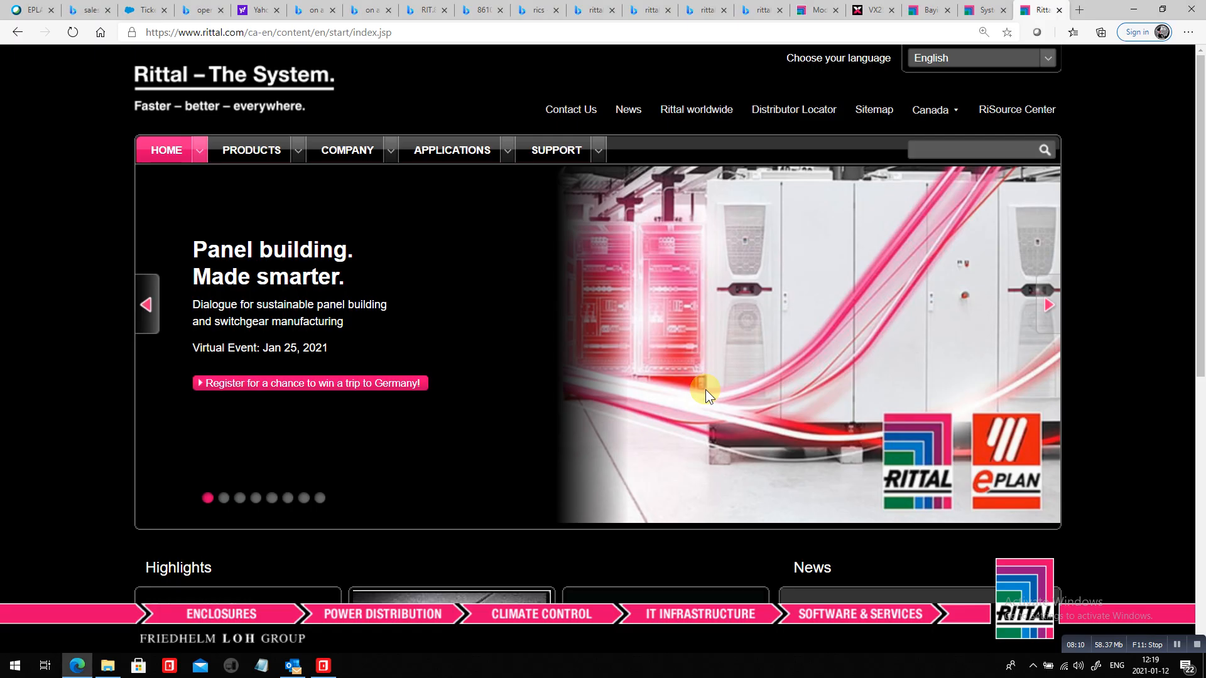